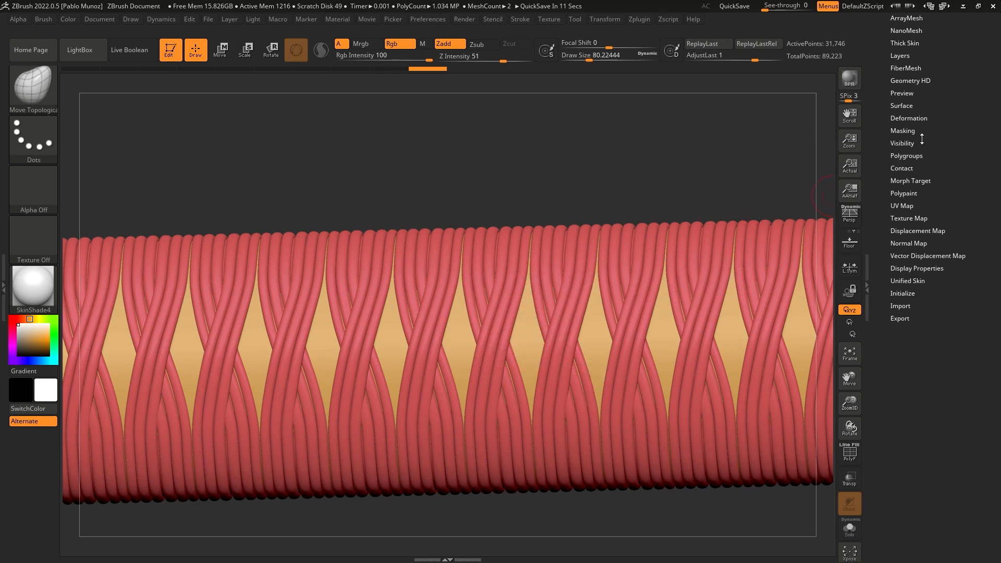
Step: Switch to the Cylinder3D primitive and turn on the polyframe display to show its wireframe
scroll(944, 130, "up", 5)
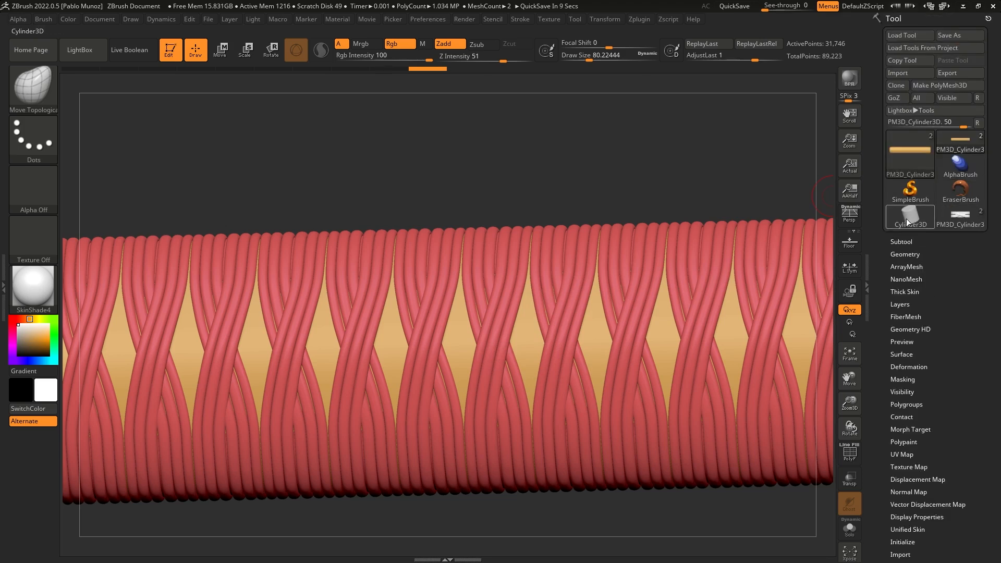
mouse_move(912, 219)
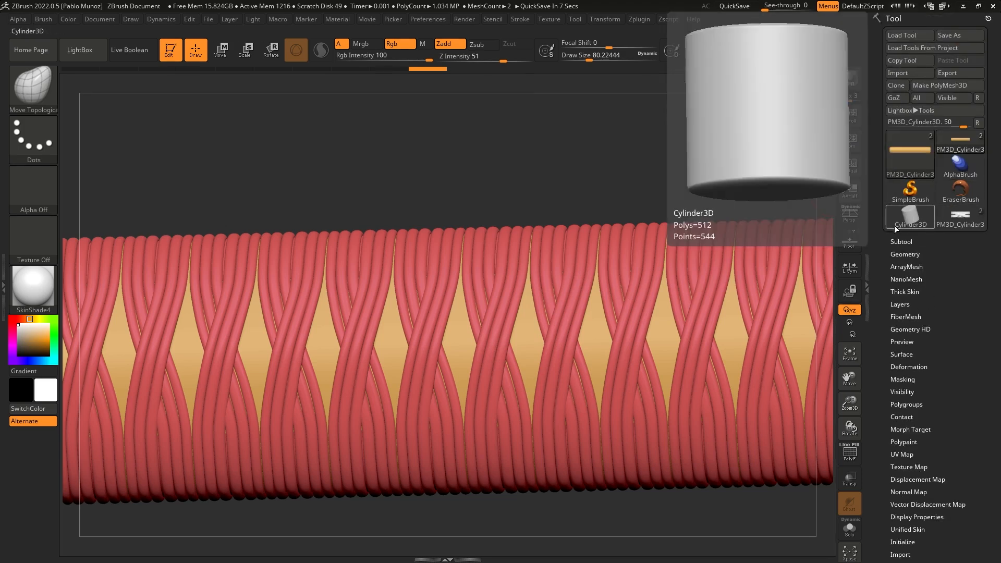
left_click(906, 219)
mouse_move(569, 239)
left_mouse_down()
mouse_move(564, 268)
mouse_move(579, 266)
left_mouse_up()
left_click_drag(838, 227, 832, 406)
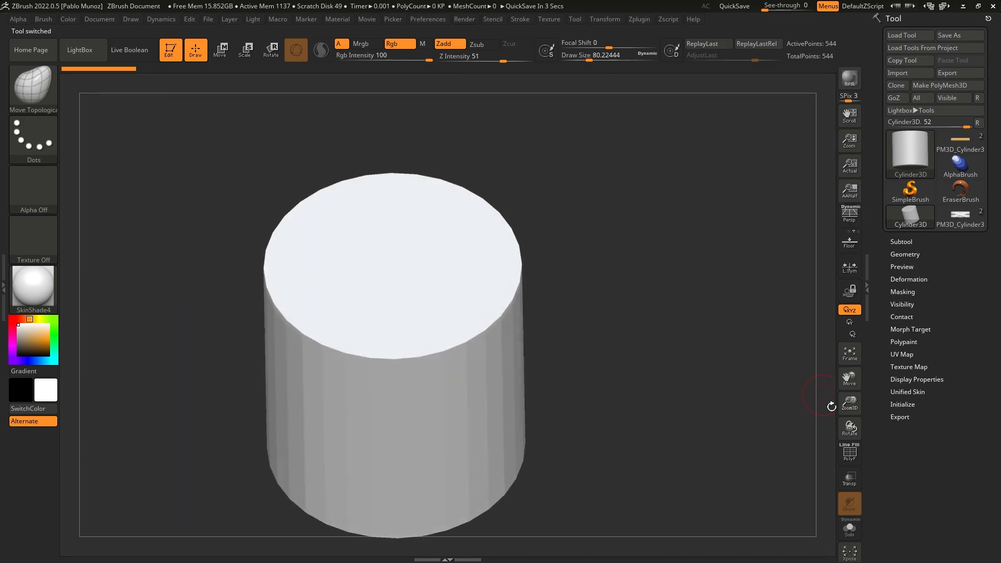
left_click(851, 454)
left_click_drag(686, 346, 626, 302)
Step: Stretch the cylinder along its vertical axis into a tall, narrow column and return to Draw mode
left_click(225, 49)
left_click_drag(467, 170, 648, 289, "alt")
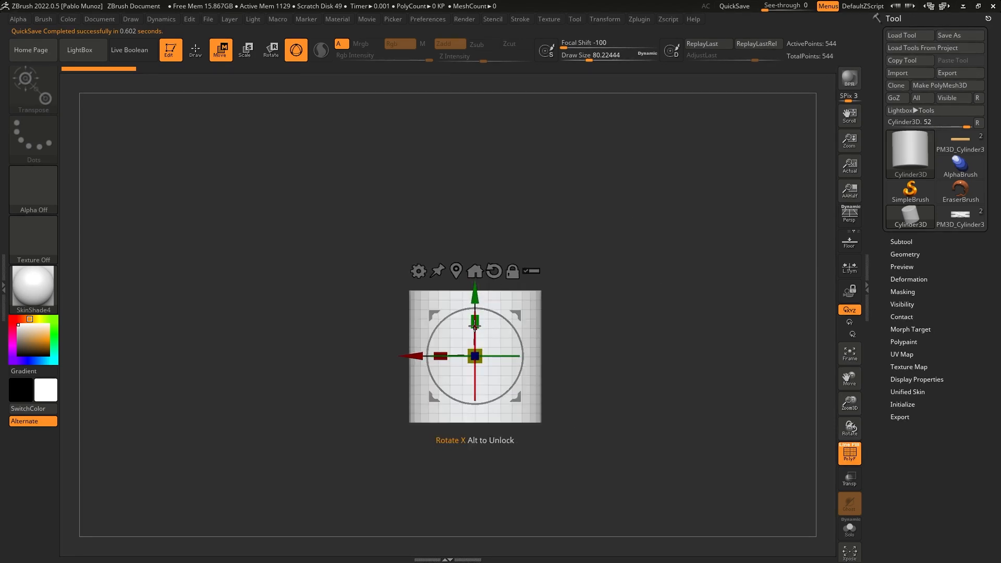
left_click_drag(475, 322, 505, 132)
left_click_drag(605, 303, 581, 214, "alt")
left_click_drag(463, 281, 465, 259)
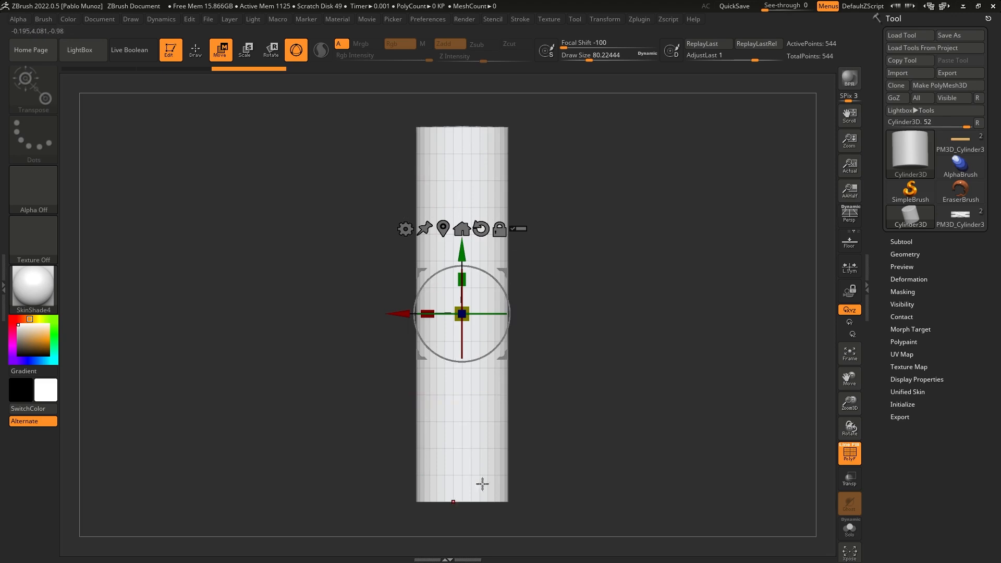
left_click_drag(464, 280, 604, 341)
key("f")
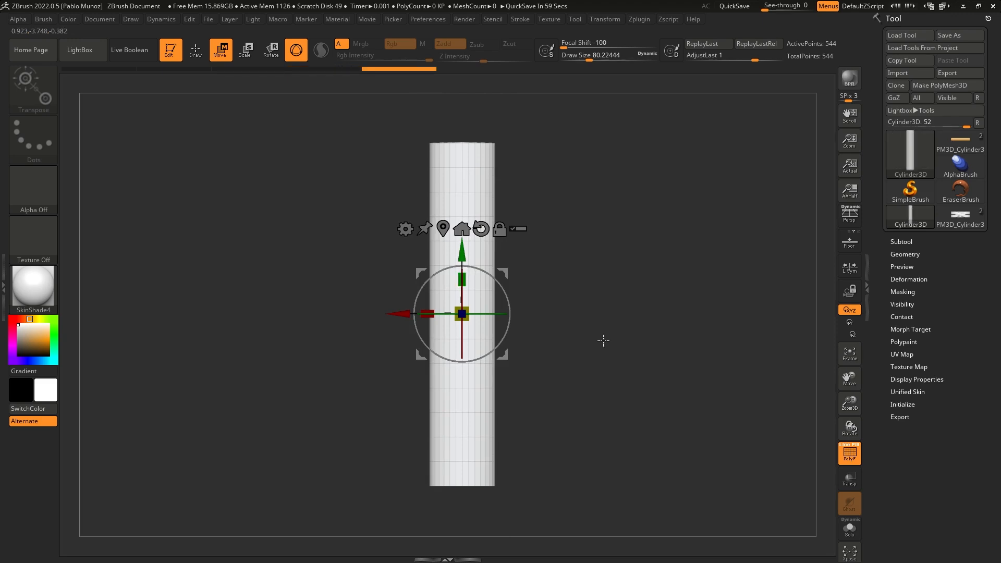
key("q")
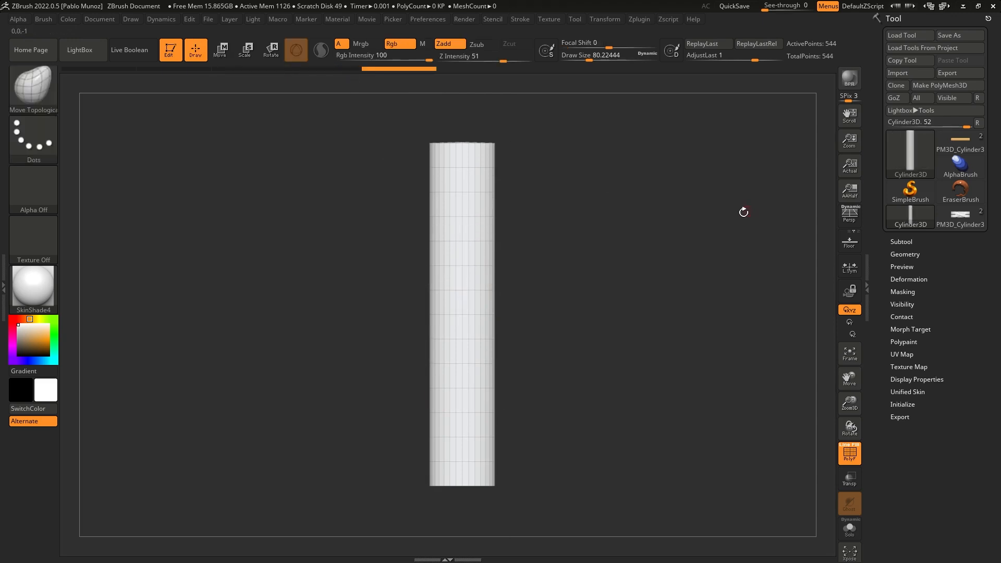
Step: Duplicate the cylinder as a second subtool
left_click(913, 241)
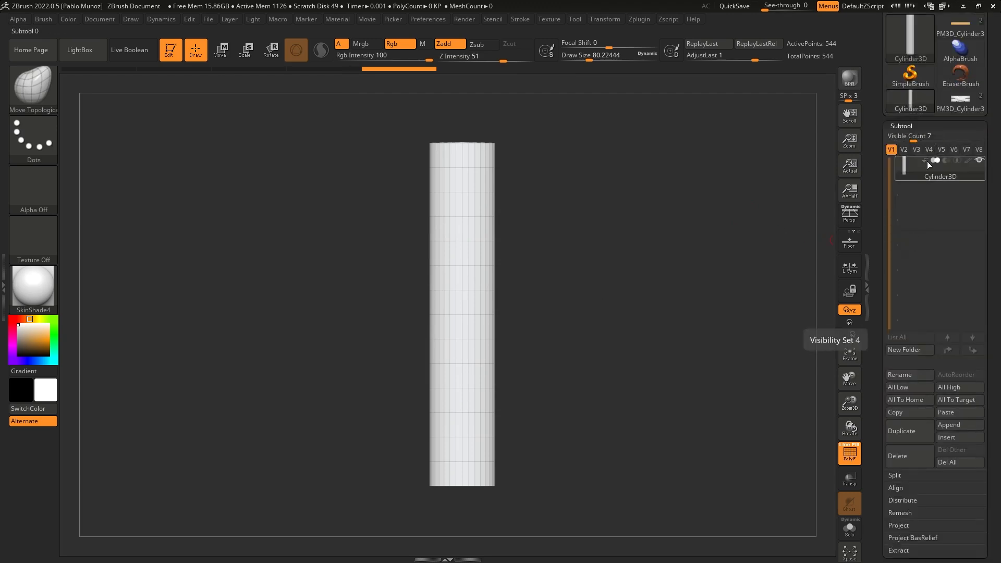
left_click(913, 431)
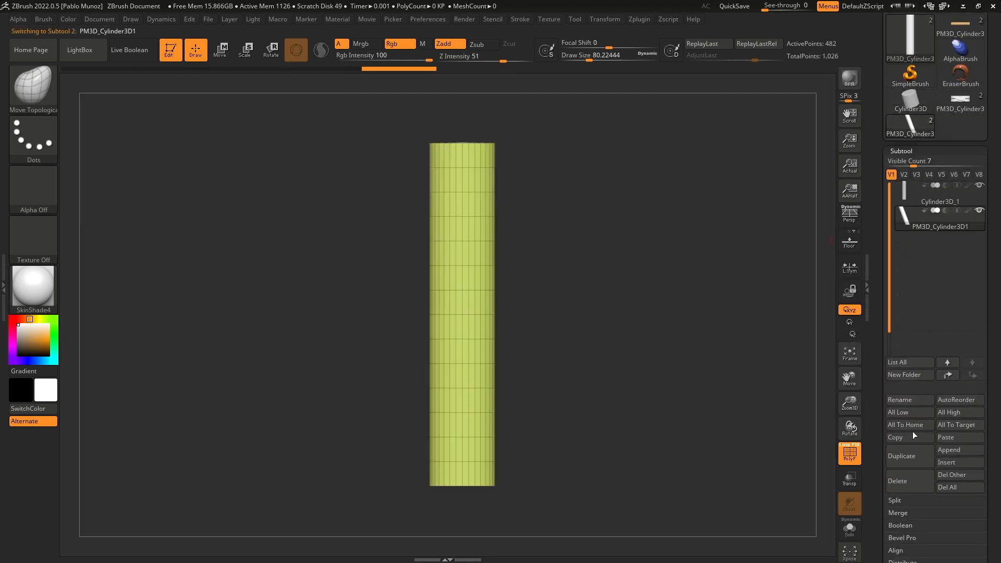
mouse_move(952, 219)
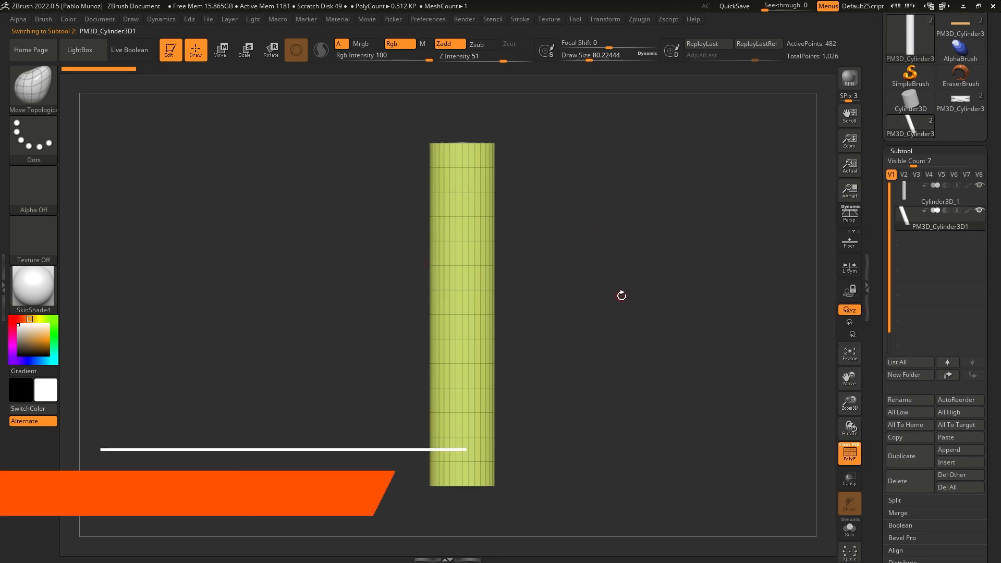
Step: Isolate a single horizontal band of polygons above the middle of the duplicated cylinder and solo that subtool
key("ctrl+shift")
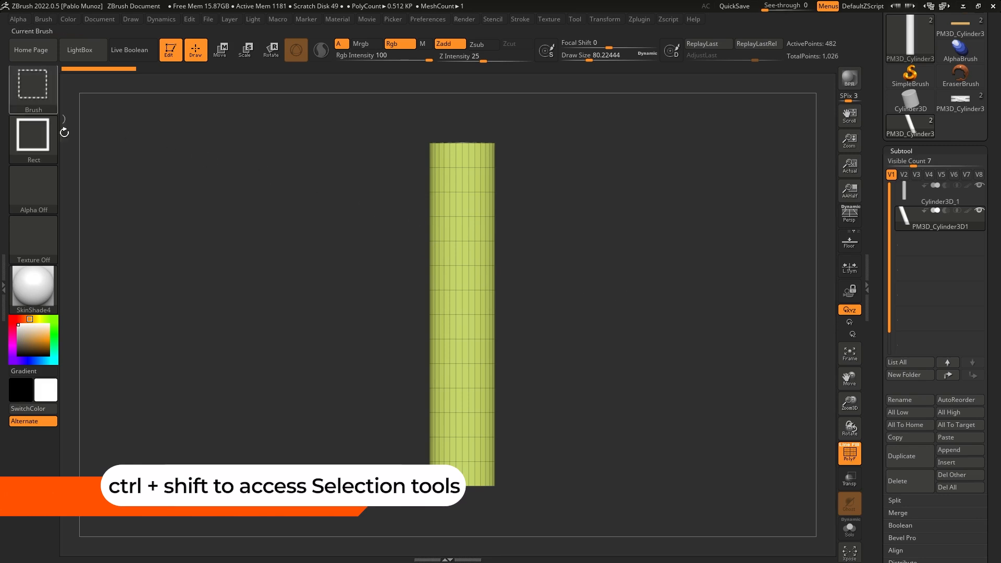
left_click_drag(383, 256, 525, 301, "ctrl+shift")
left_click_drag(383, 242, 532, 298, "ctrl+shift")
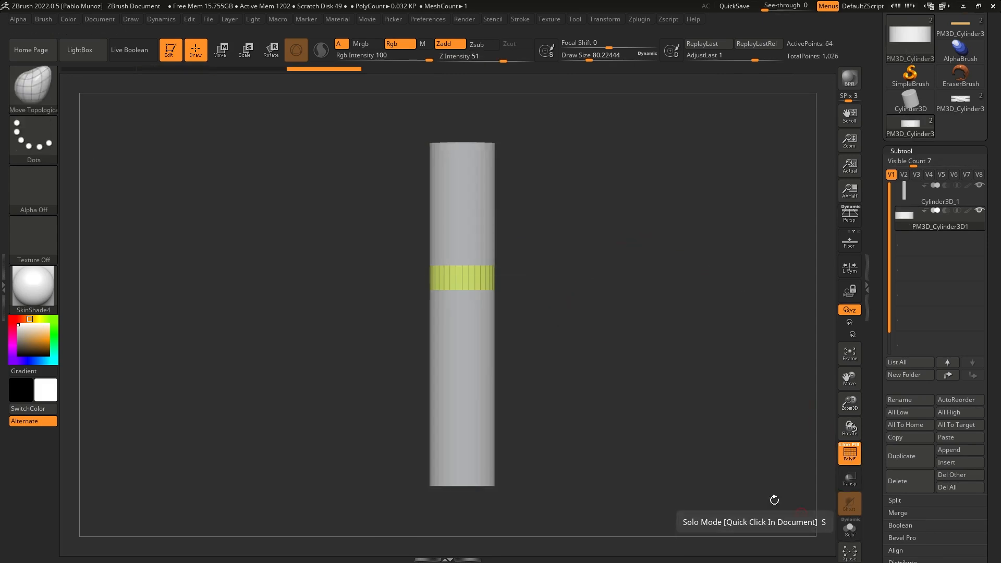
key("s")
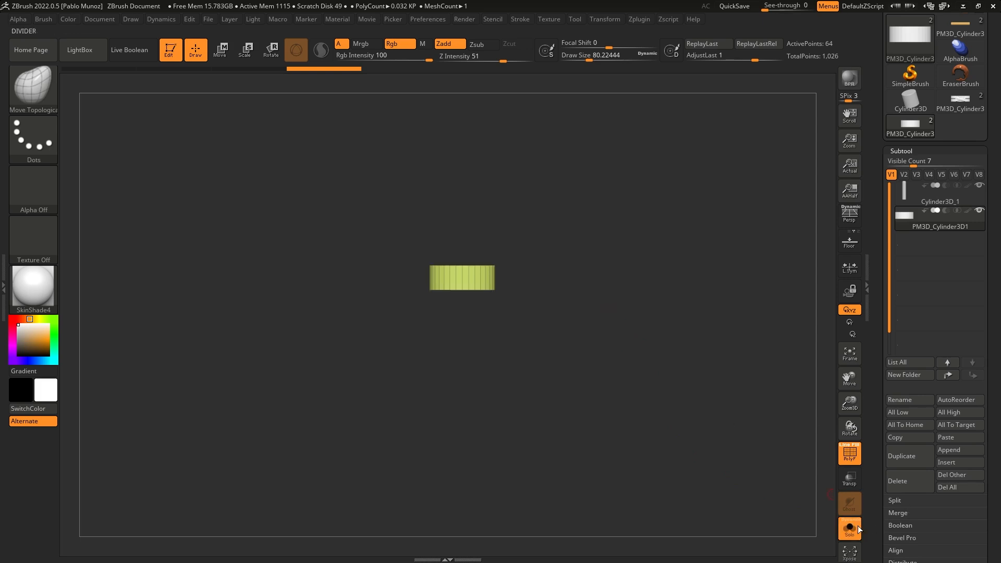
key("f")
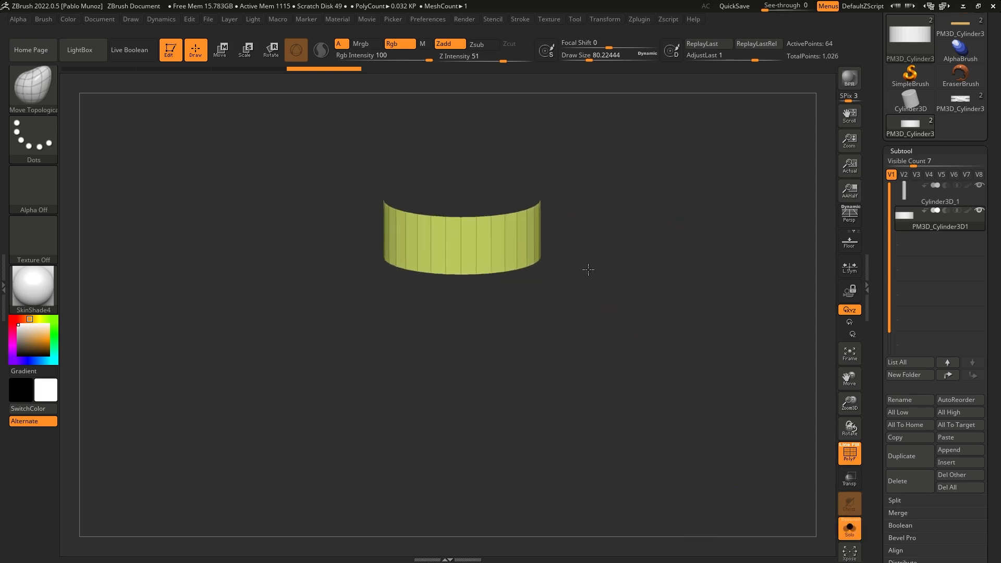
left_click_drag(588, 269, 606, 266)
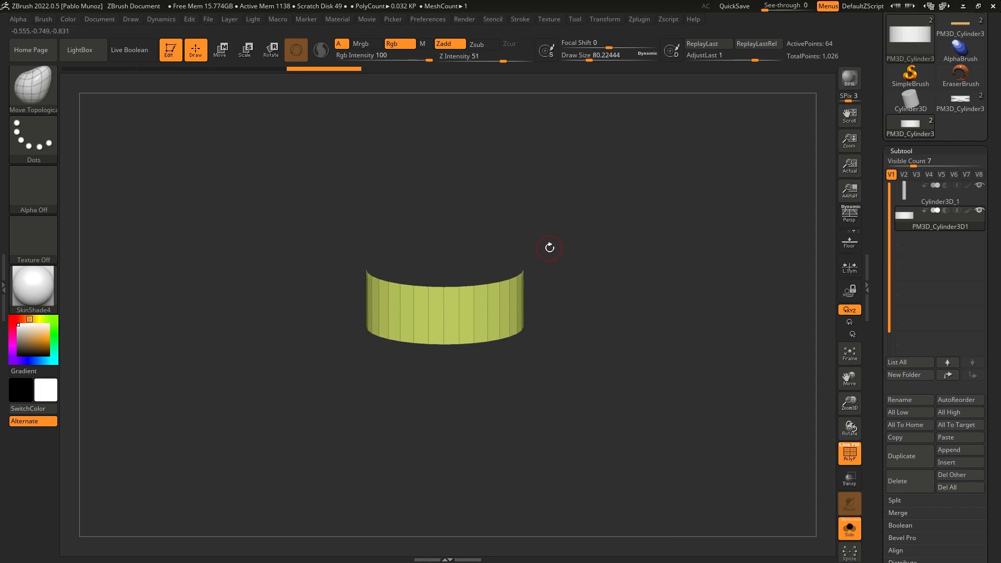
left_click_drag(550, 248, 565, 244)
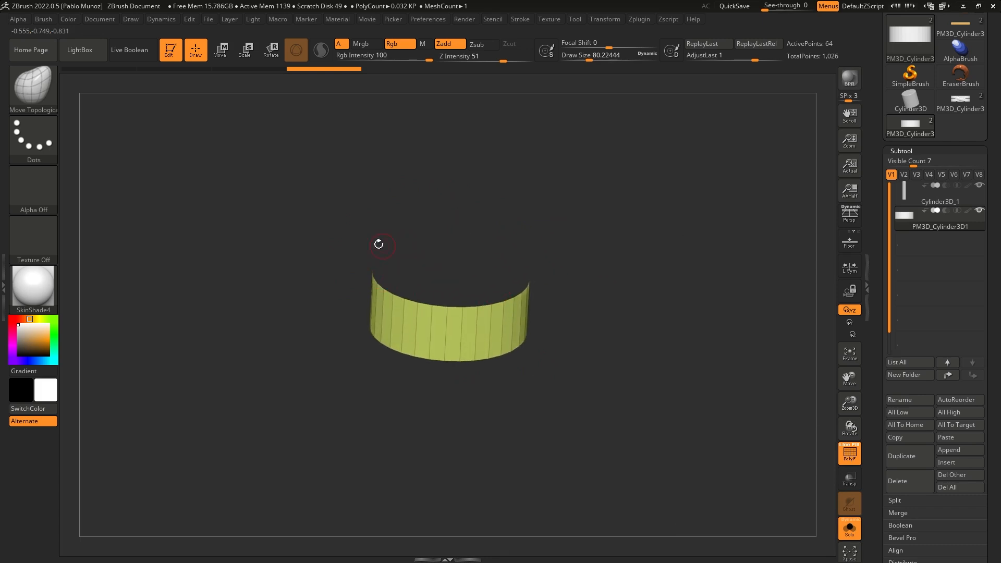
Step: Enable double-sided display for the isolated band in the display properties
left_click_drag(876, 437, 879, 291)
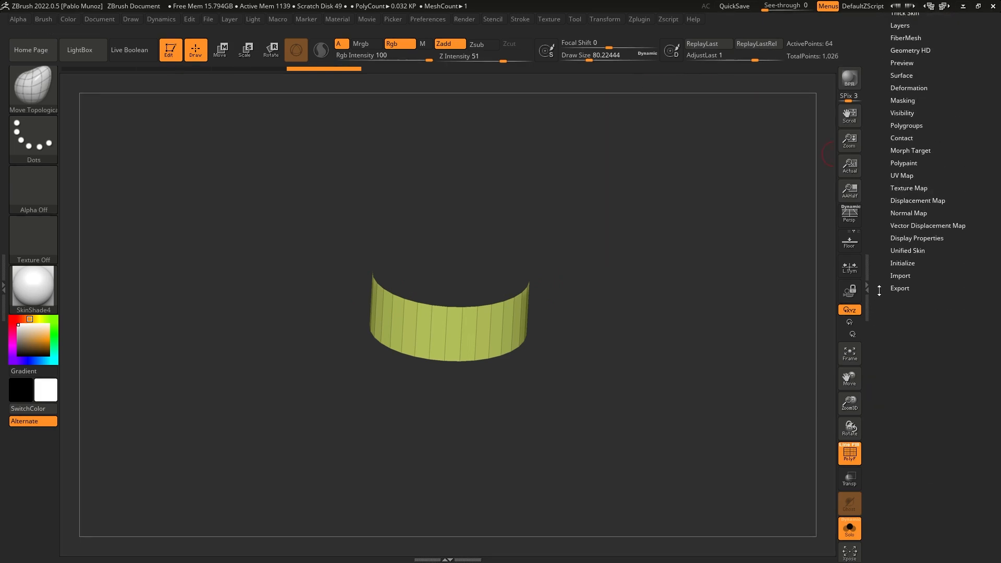
left_click(923, 238)
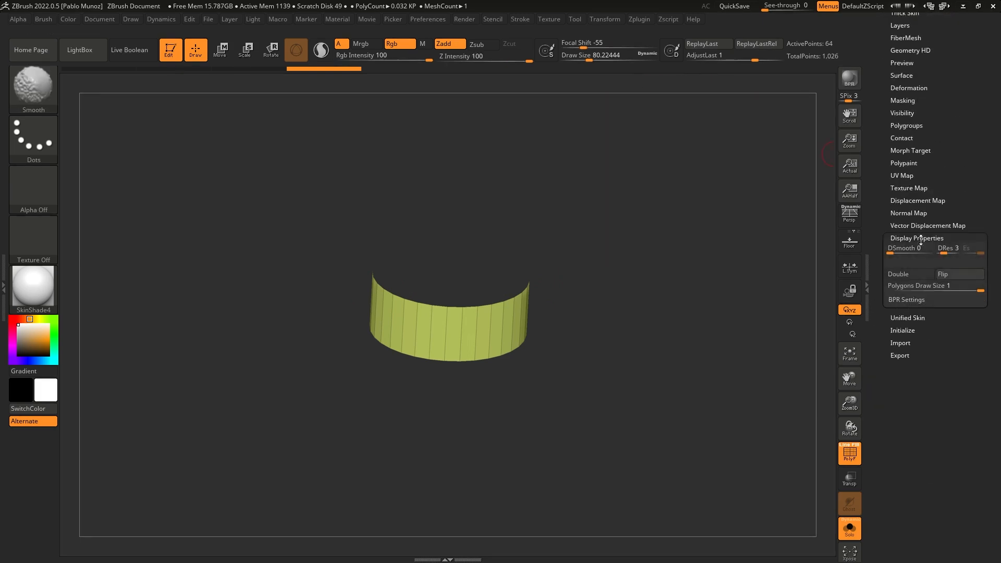
left_click(921, 275)
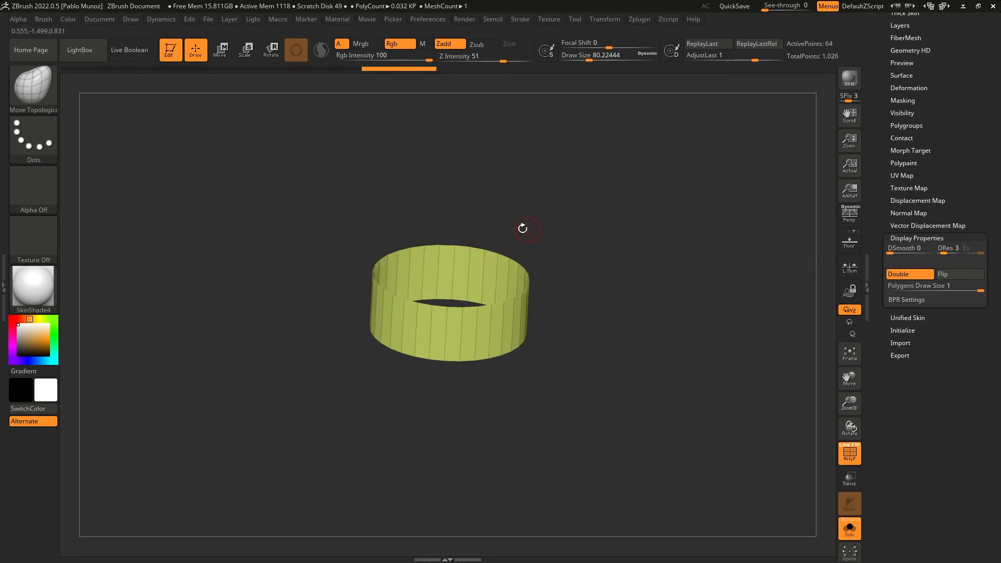
left_click(907, 238)
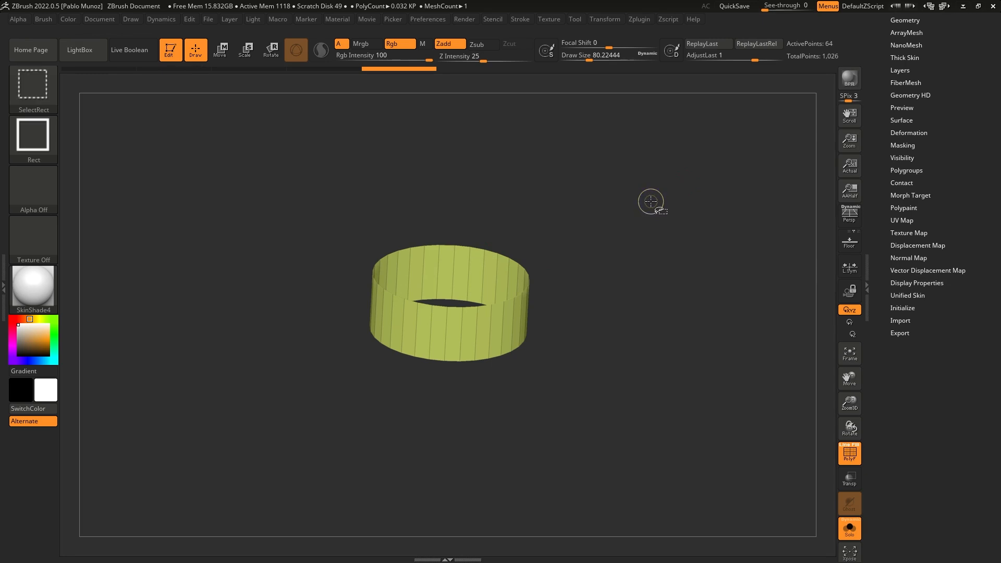
Step: Invert the mesh visibility to show the rest of the cylinder and invert it back to the isolated band
left_click(651, 208, "ctrl+shift")
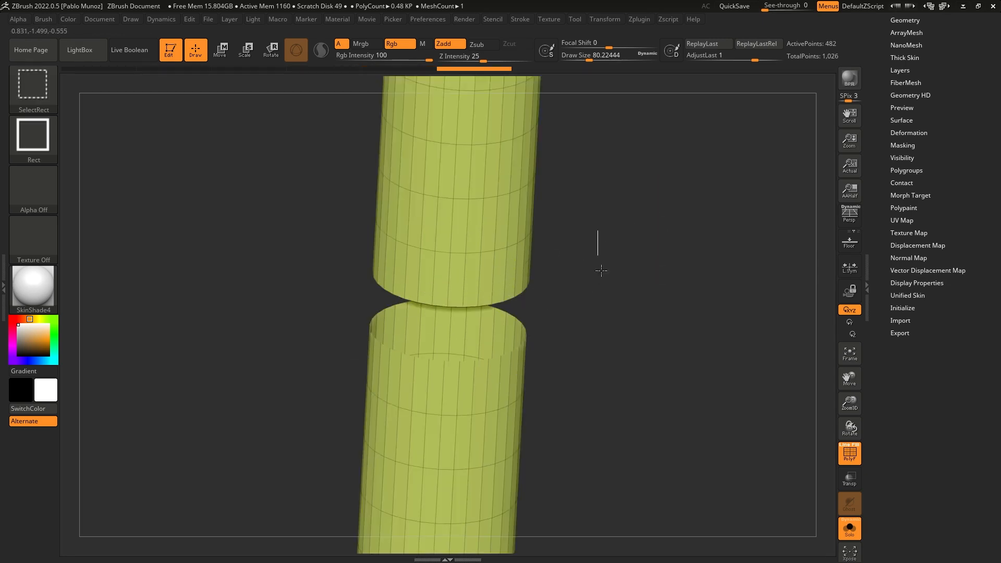
left_click(599, 298, "ctrl+shift")
left_click_drag(634, 177, 656, 257, "ctrl+shift")
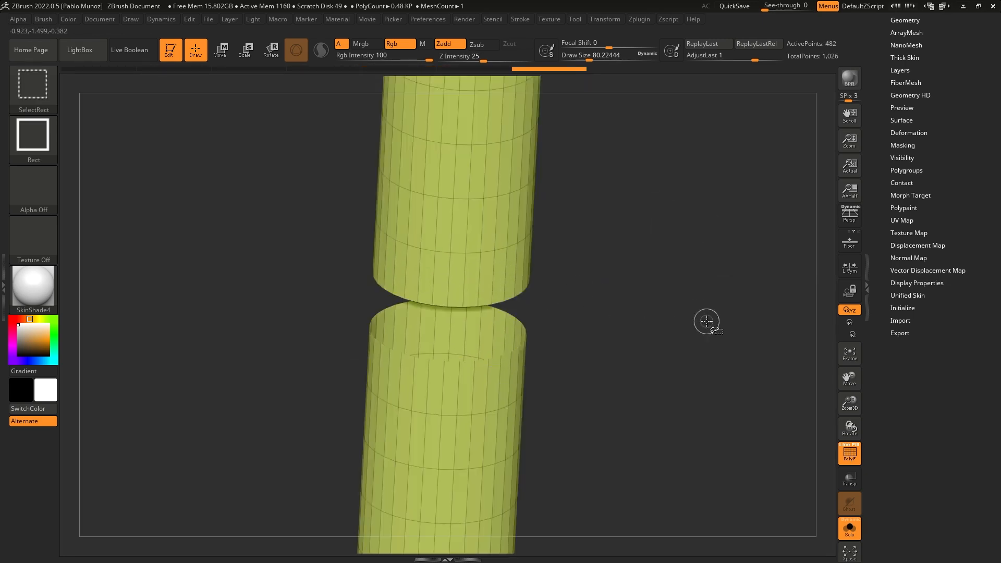
left_click_drag(619, 225, 638, 247, "ctrl+shift")
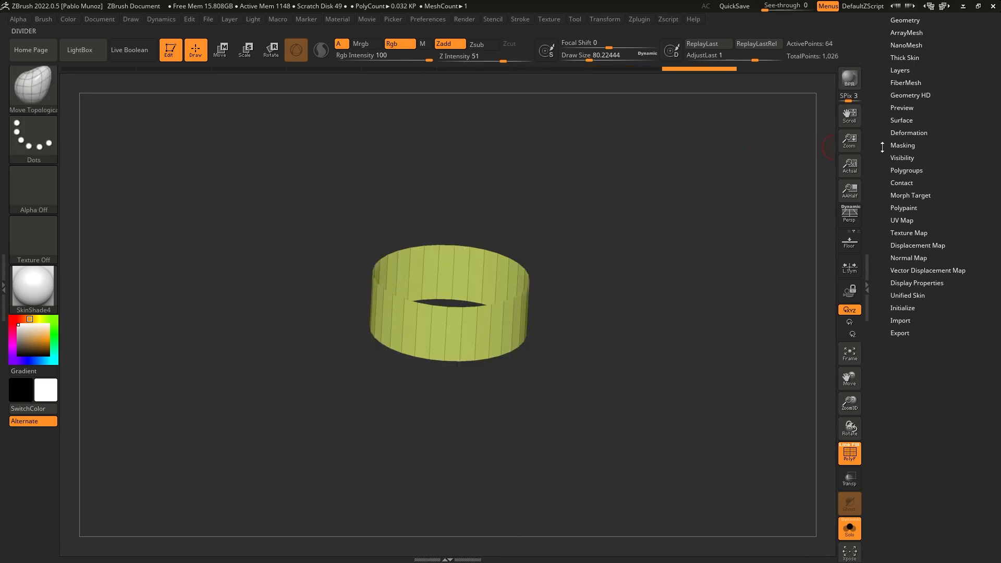
Step: Delete the hidden polygons of the duplicated cylinder with Del Hidden so only the ring band remains
left_click_drag(976, 48, 962, 81)
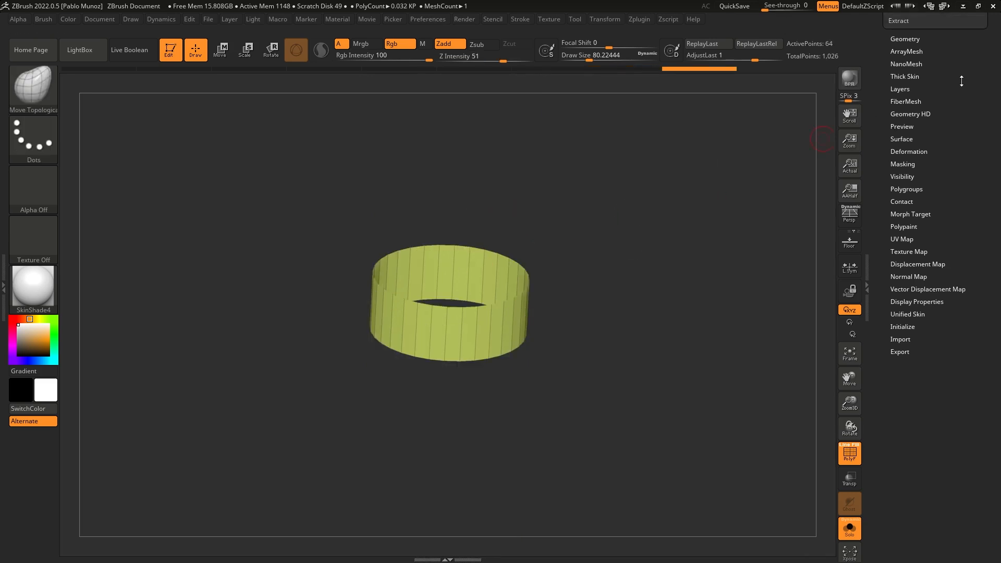
left_click(916, 39)
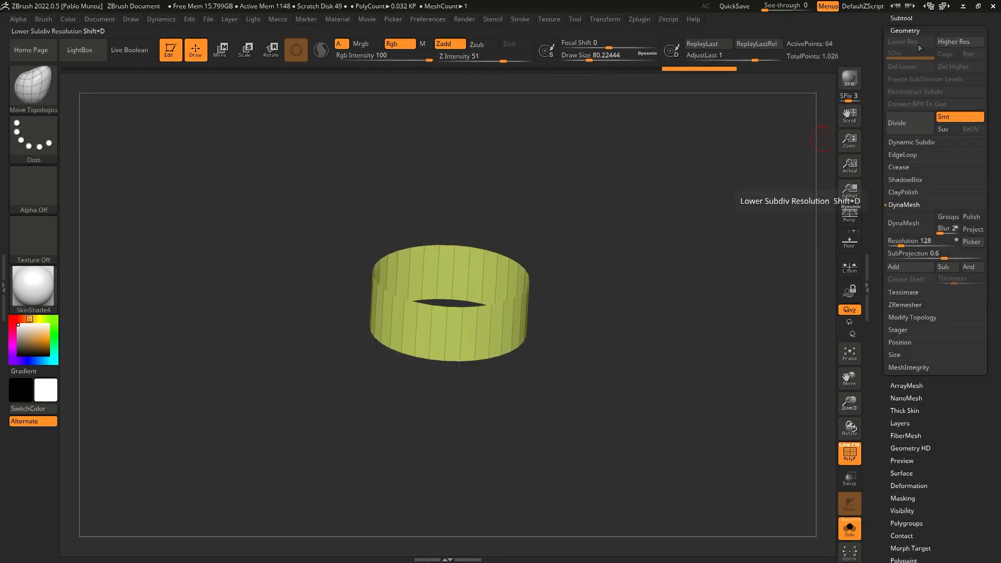
left_click(918, 318)
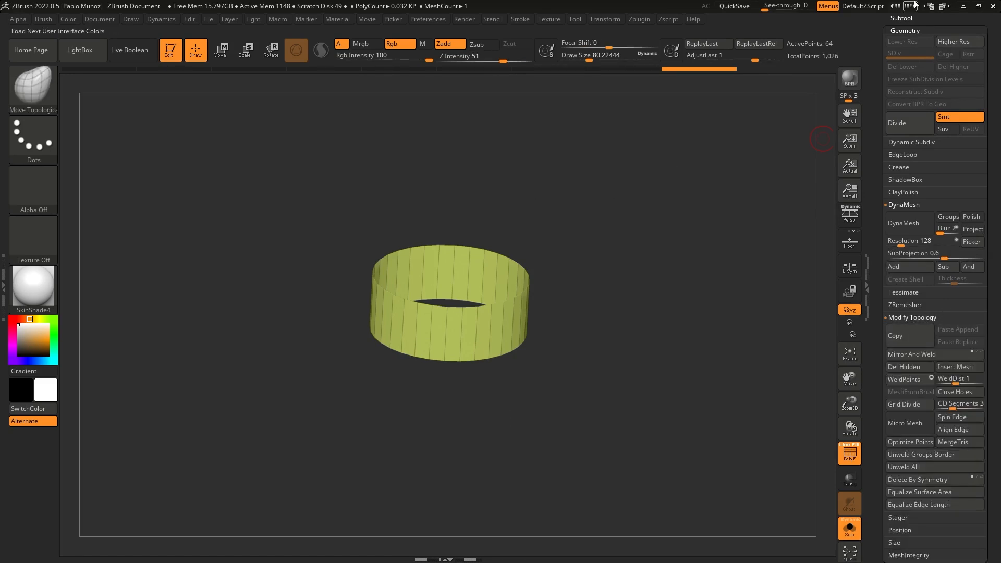
scroll(872, 208, "down", 3)
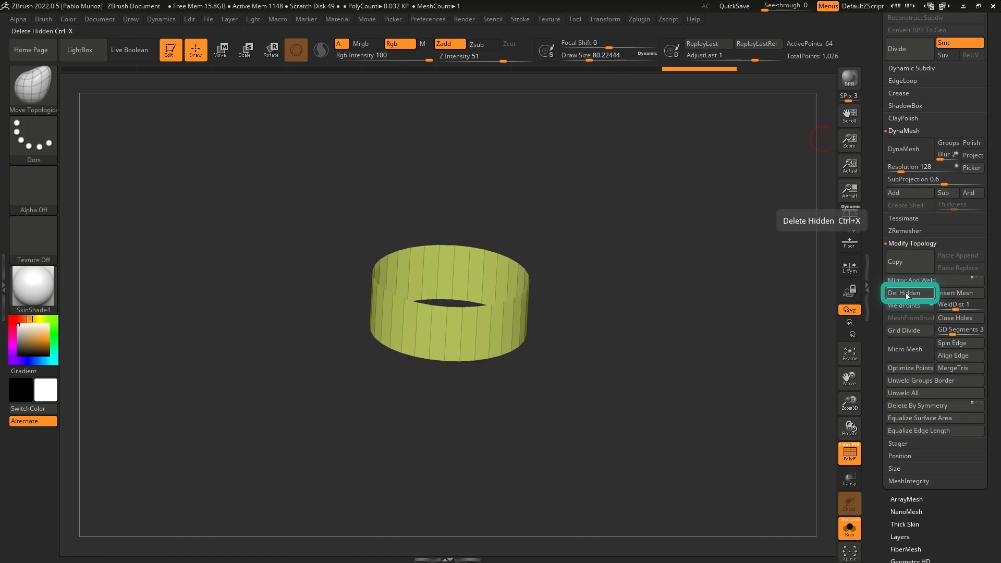
left_click(906, 293)
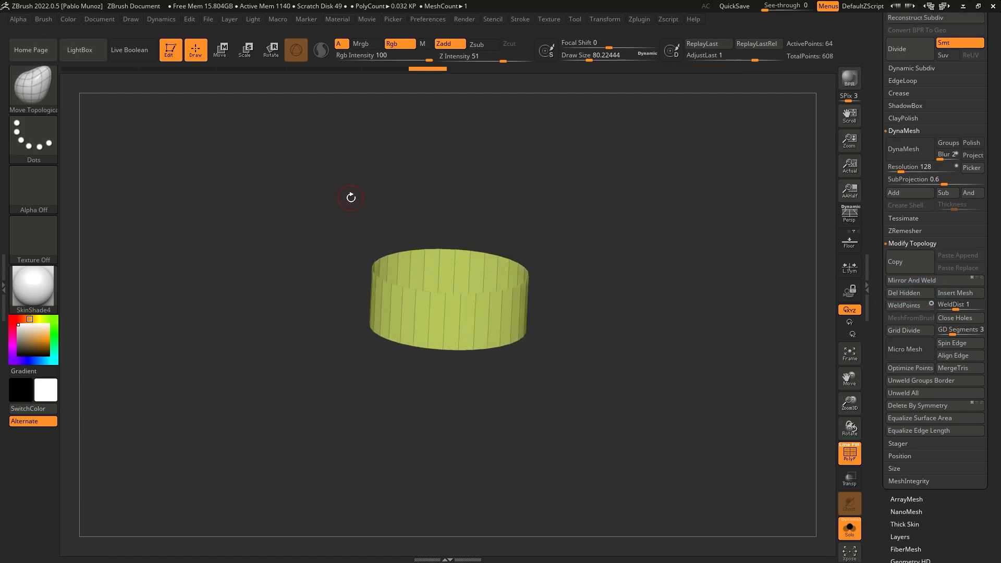
Step: Try hiding vertical strips of polygons on the front and back of the ring, and unhide the whole ring
left_click_drag(611, 230, 563, 236)
right_click_drag(494, 251, 478, 277)
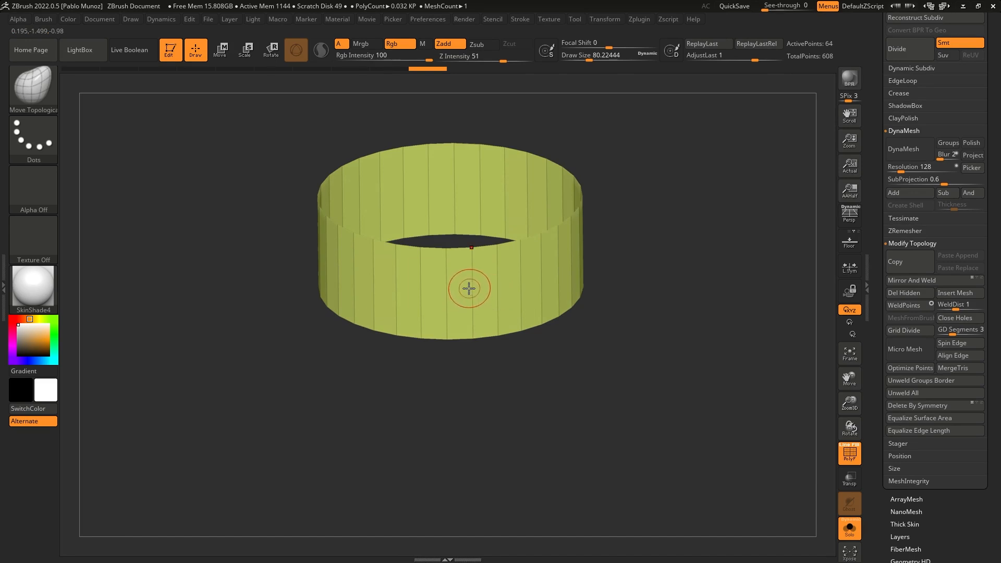
right_click_drag(492, 273, 515, 230)
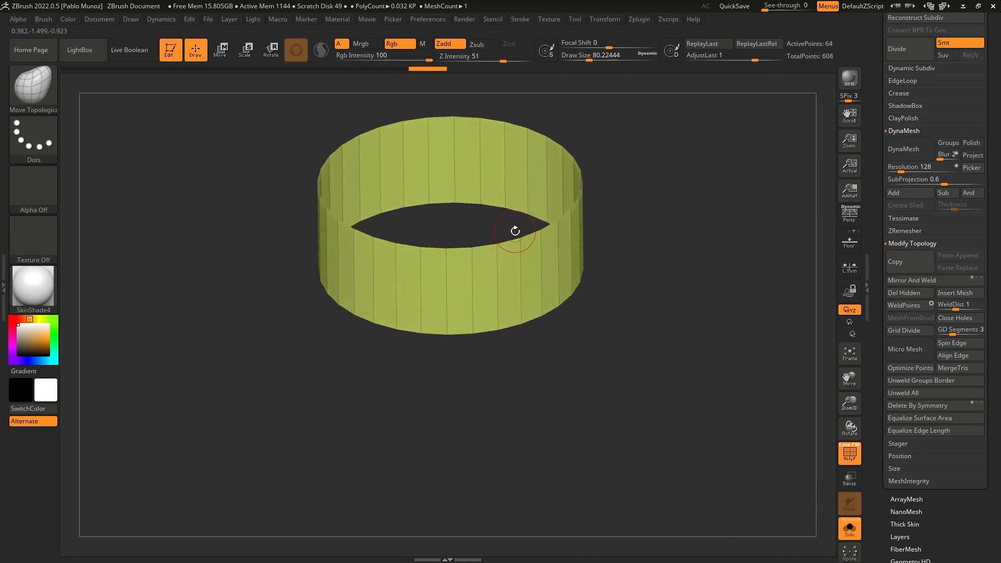
left_click_drag(429, 221, 489, 357, "ctrl+shift")
left_click(493, 362, "ctrl+shift")
left_click_drag(386, 227, 539, 423, "ctrl+shift")
left_click_drag(447, 242, 496, 376, "ctrl+alt+shift")
left_click_drag(429, 211, 368, 362, "ctrl+alt+shift")
left_click_drag(447, 161, 382, 192)
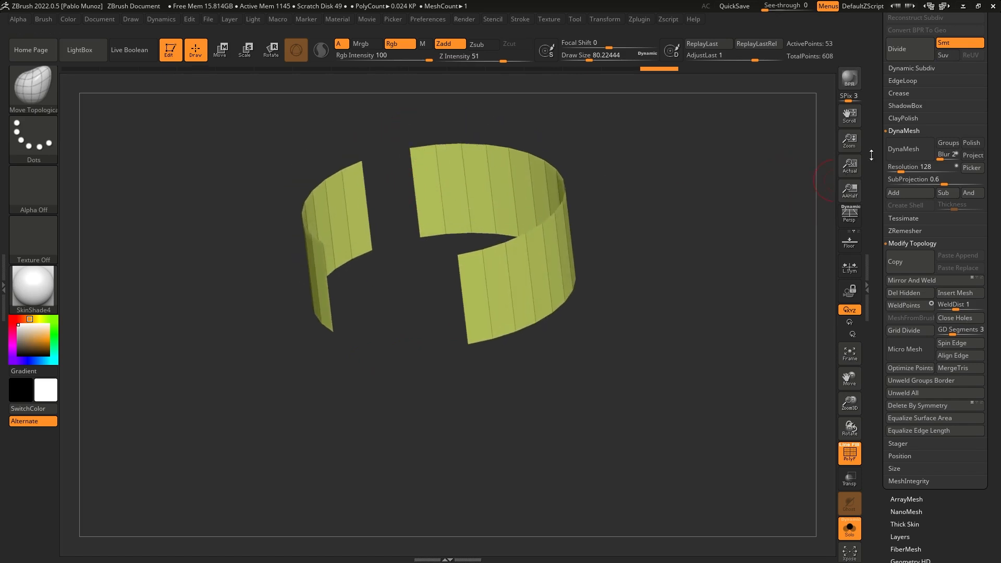
left_click(633, 225, "ctrl+shift")
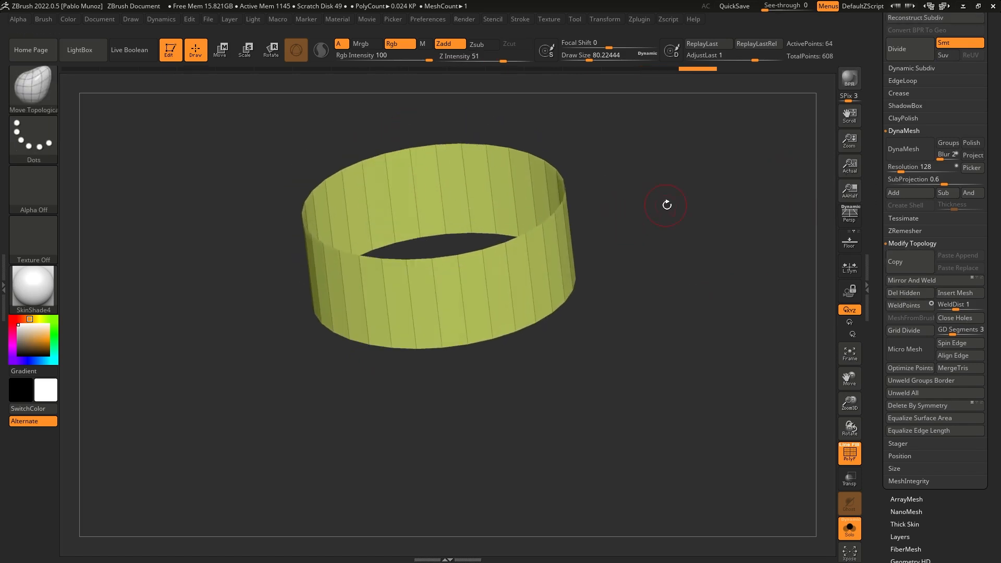
Step: Select the ZModeler brush for editing the ring
left_click_drag(661, 202, 664, 139)
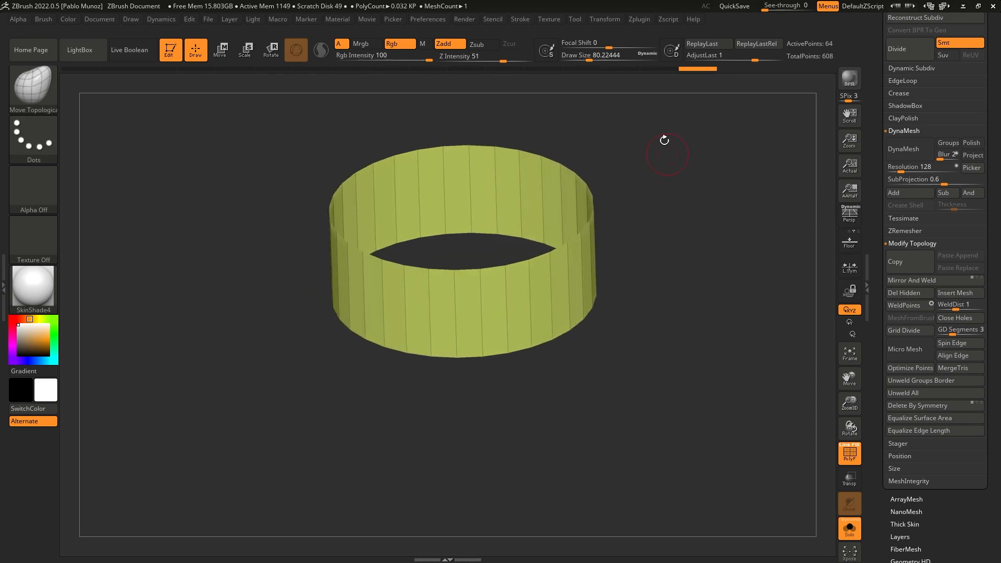
left_click(605, 20)
left_click(36, 87)
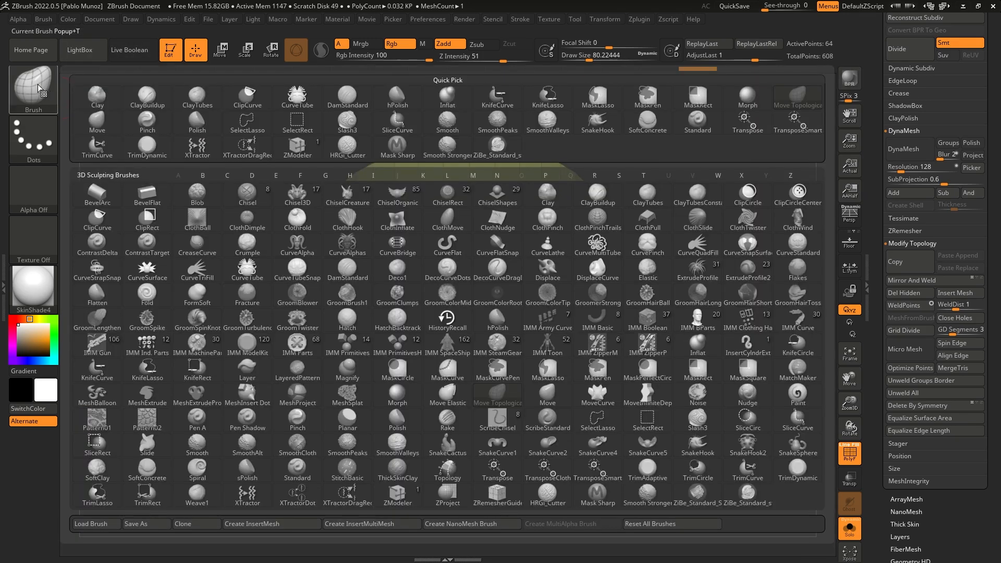
left_click(392, 500)
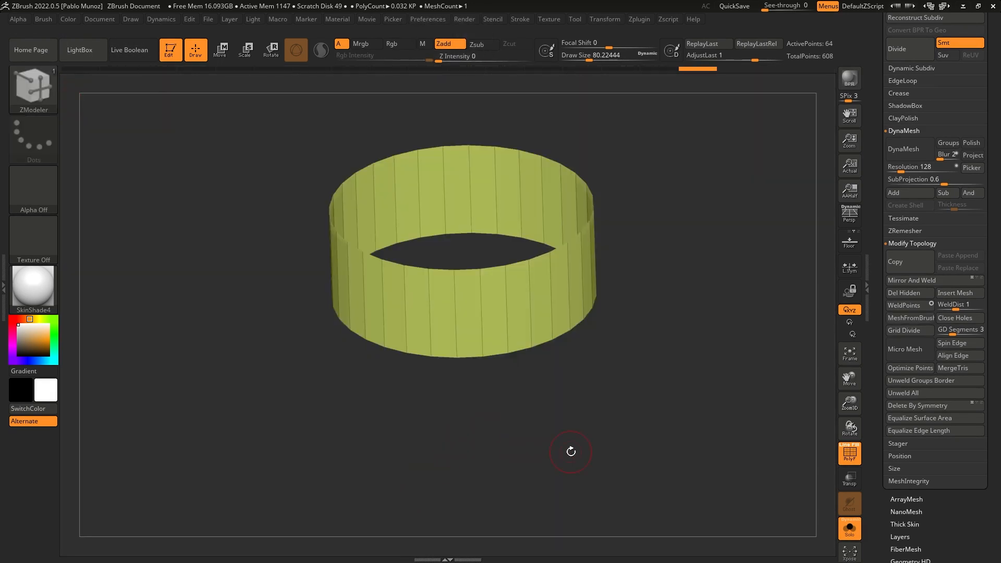
Step: Mark six adjacent front polygons of the ring and delete them with the polygon action Delete, target A Single Poly
mouse_move(653, 384)
left_mouse_down("alt")
mouse_move(636, 422)
mouse_move(650, 393)
left_mouse_up("alt")
left_click_drag(705, 424, 712, 410, "alt")
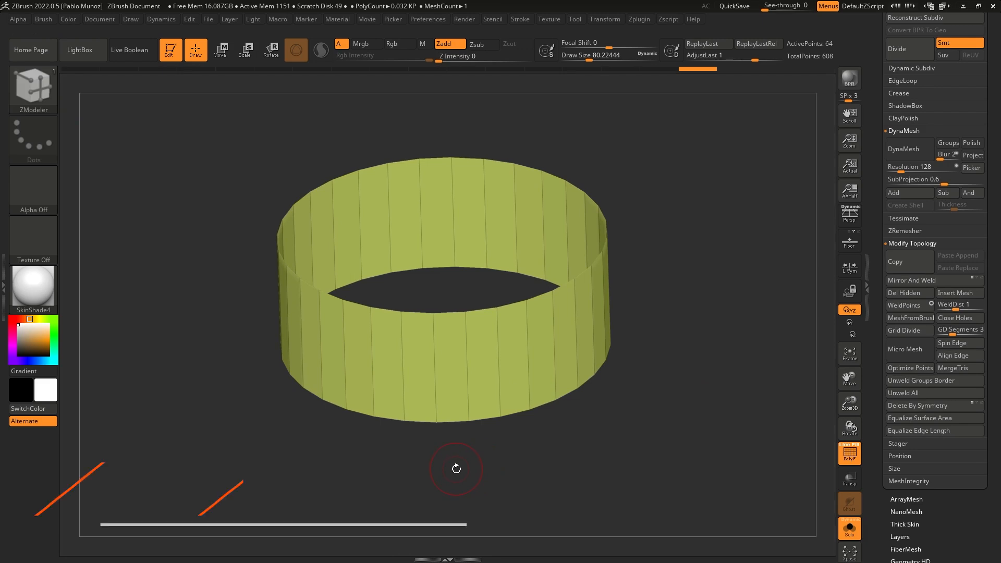
left_click_drag(447, 369, 482, 359, "alt")
left_click(508, 353, "alt")
mouse_move(673, 327)
left_mouse_down()
mouse_move(686, 320)
mouse_move(686, 284)
mouse_move(687, 307)
mouse_move(577, 480)
left_mouse_up()
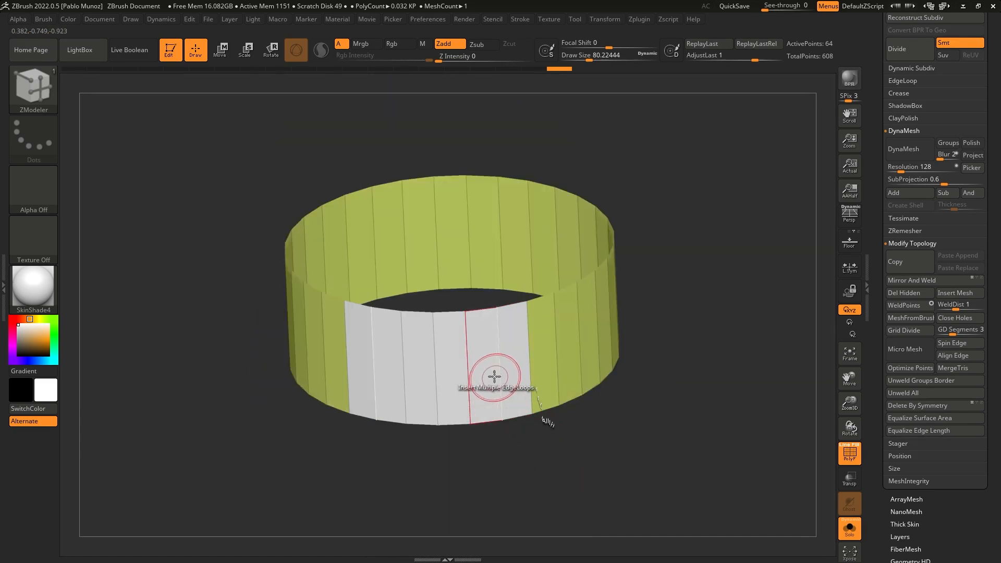
key("space")
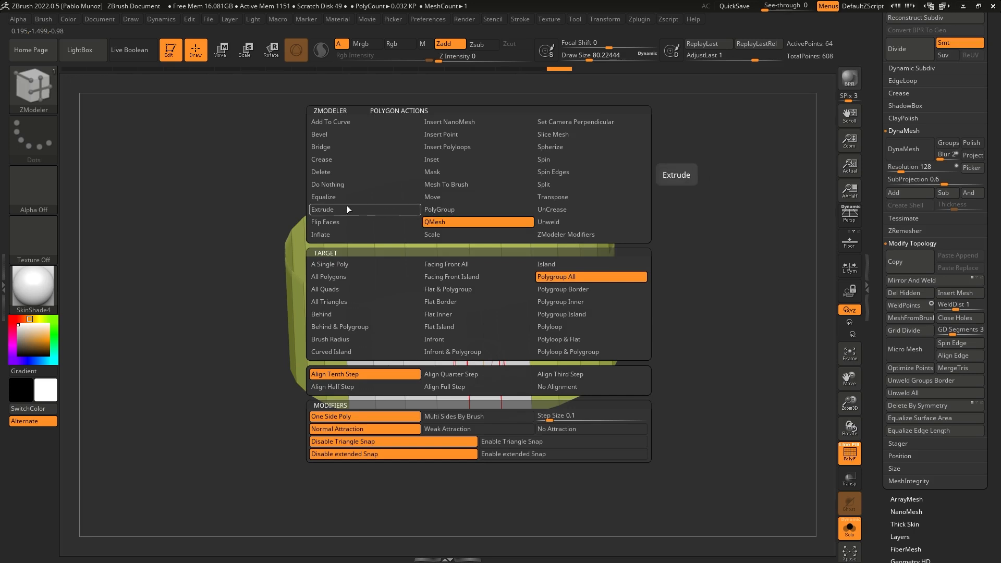
left_click(327, 172)
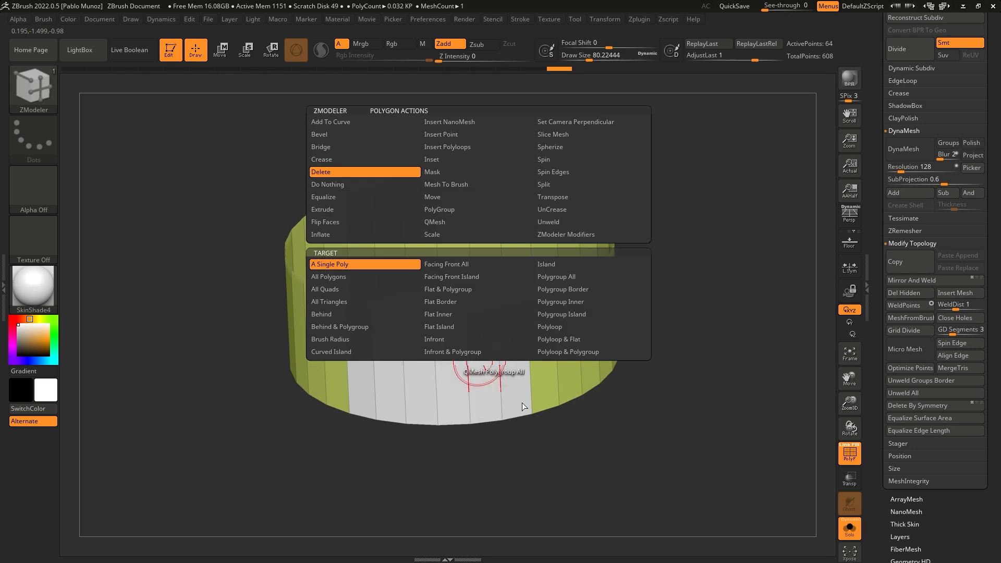
left_click(484, 371)
left_click_drag(668, 425, 481, 437)
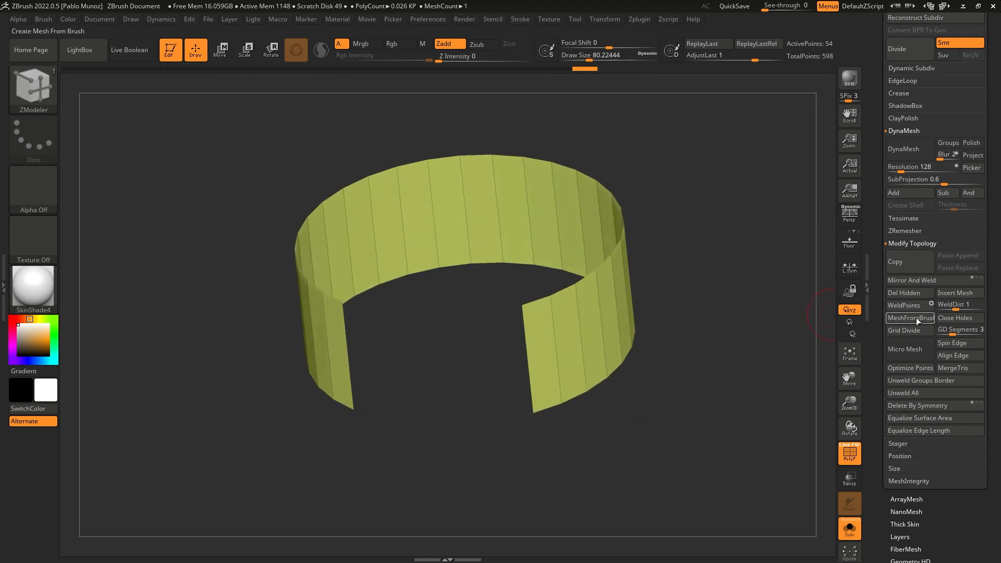
Step: Insert one horizontal edge loop around the middle of the open band, using the edge action Insert with target Multiple EdgeLoops
mouse_move(694, 322)
left_mouse_down()
mouse_move(699, 302)
mouse_move(689, 315)
left_mouse_up()
key("space")
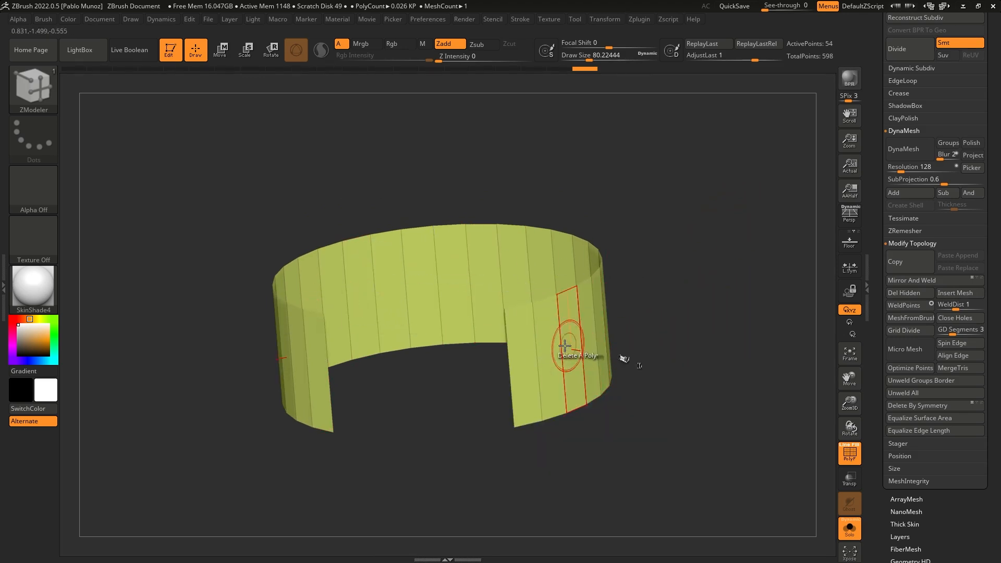
key("space")
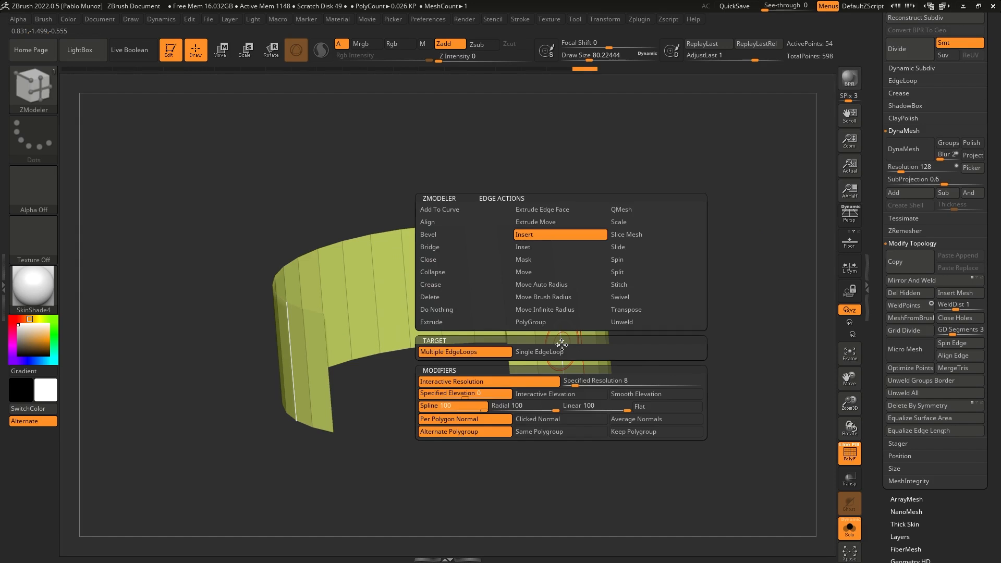
left_click(477, 353)
mouse_move(556, 354)
left_mouse_down()
mouse_move(566, 331)
mouse_move(574, 339)
mouse_move(564, 349)
left_mouse_up()
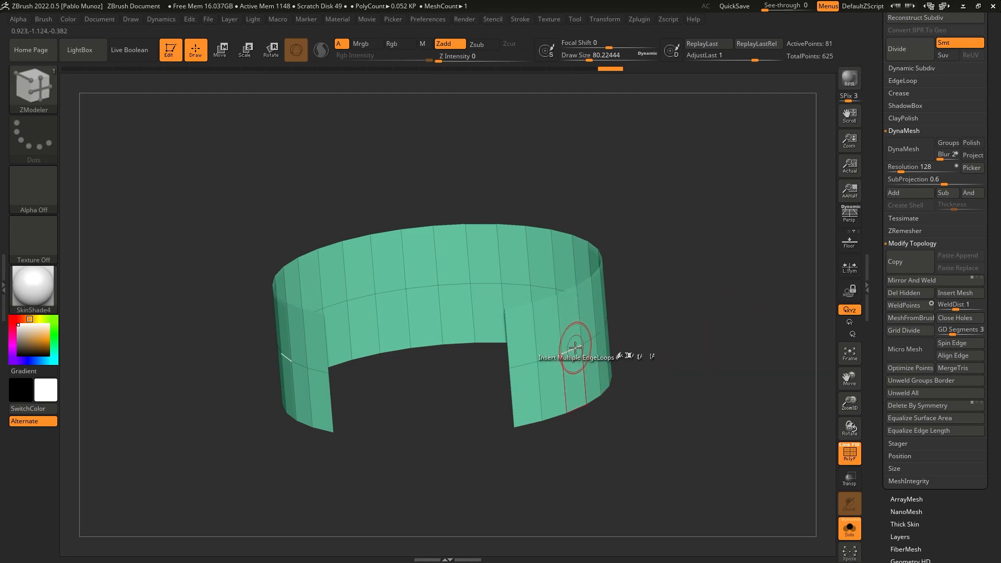
Step: Bevel the band's middle edge loop into a thin strip with the edge action Bevel, target EdgeLoop Complete
key("space")
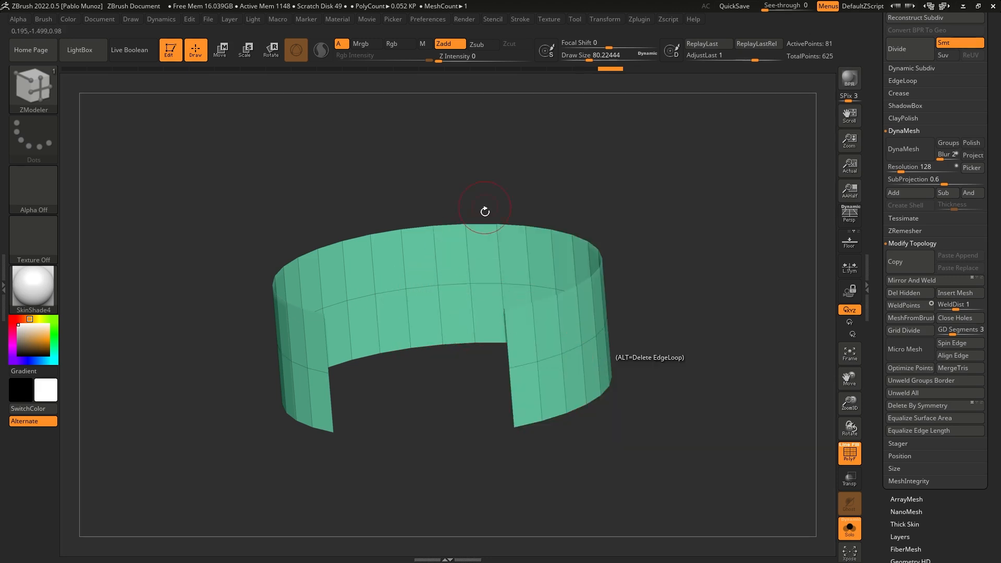
left_click_drag(540, 150, 550, 137)
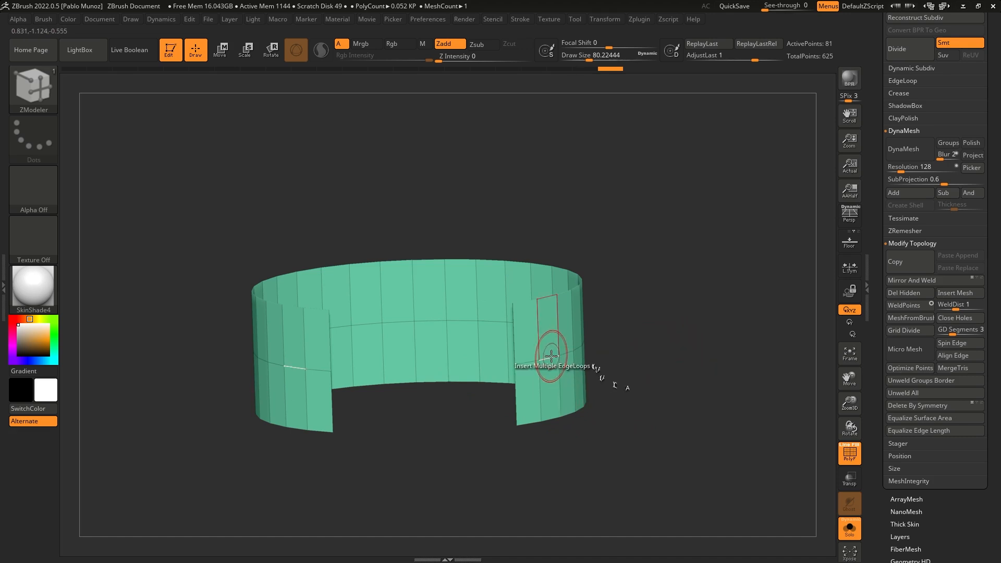
key("space")
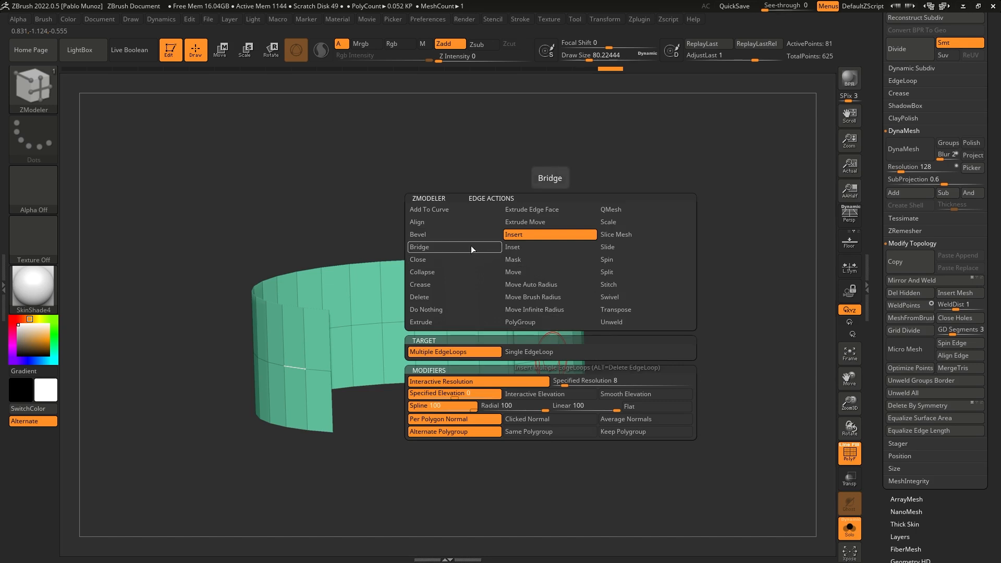
left_click(433, 235)
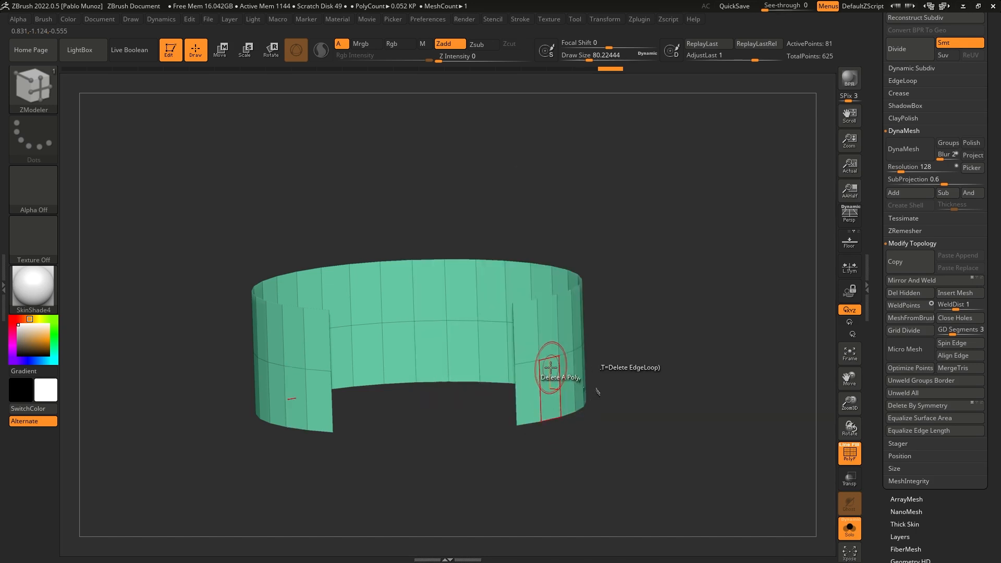
left_click_drag(547, 364, 556, 358)
left_click_drag(660, 362, 665, 352)
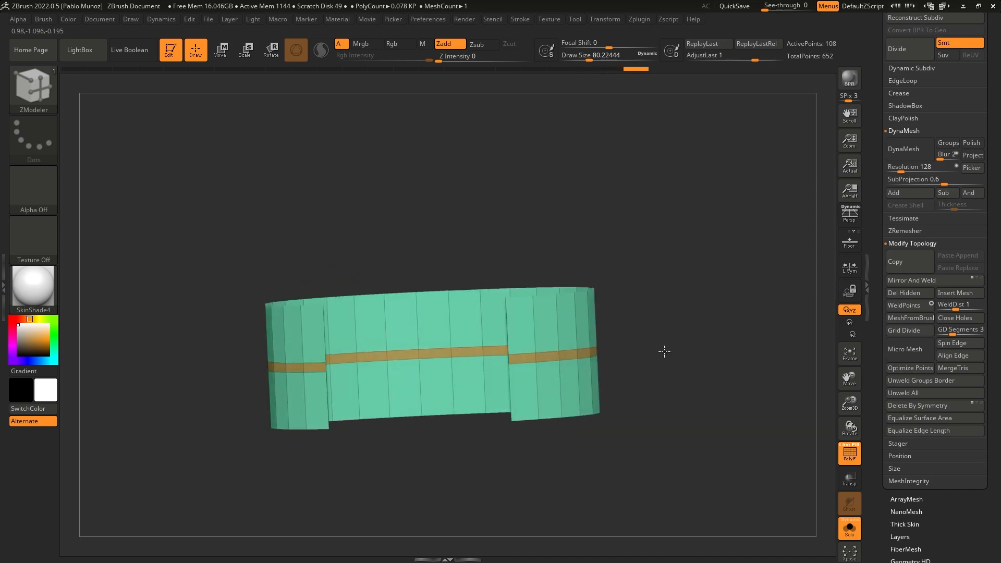
key("ctrl+z")
right_click_drag(643, 357, 653, 369, "ctrl")
left_click_drag(552, 359, 557, 357)
right_click_drag(682, 344, 678, 323, "ctrl")
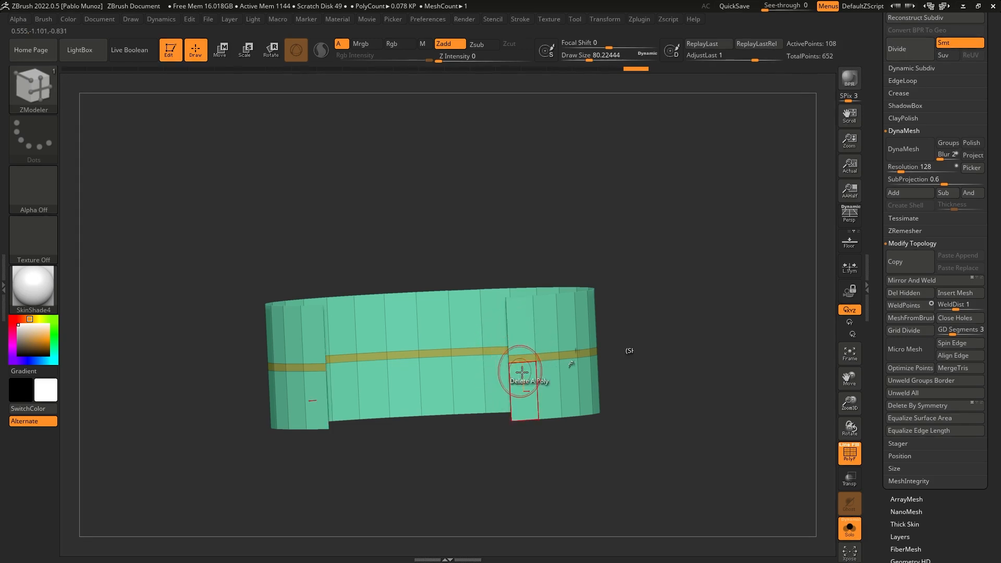
left_click_drag(632, 298, 633, 306)
left_click_drag(405, 441, 405, 457)
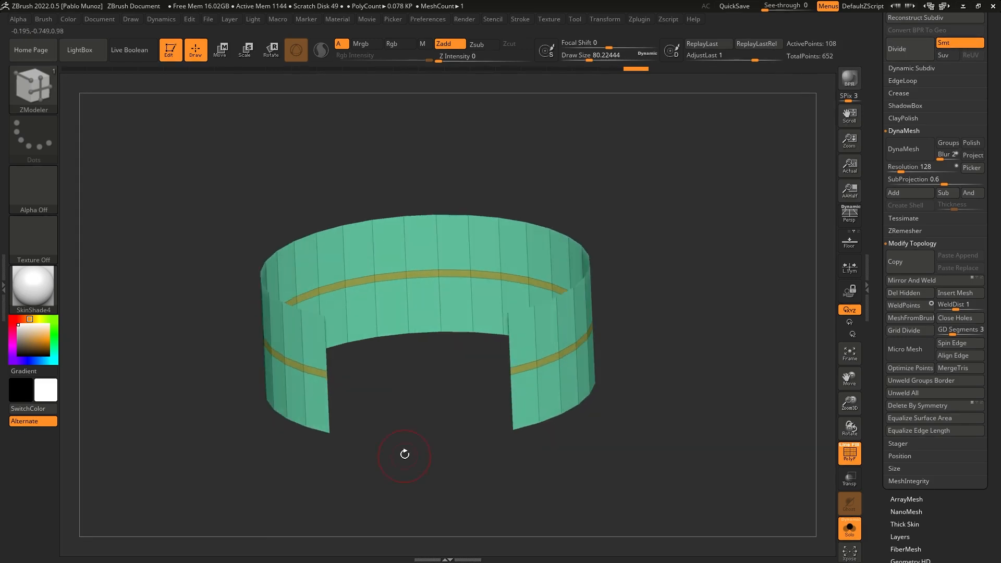
Step: Bridge the lower end edge left of the gap to the upper end edge on its right, using Bridge with target Edges
key("space")
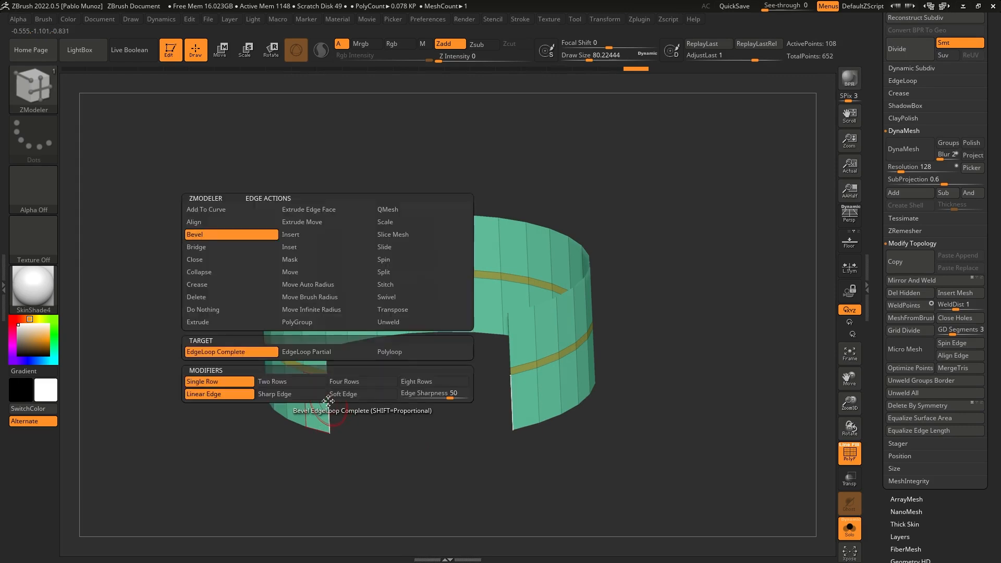
left_click(209, 247)
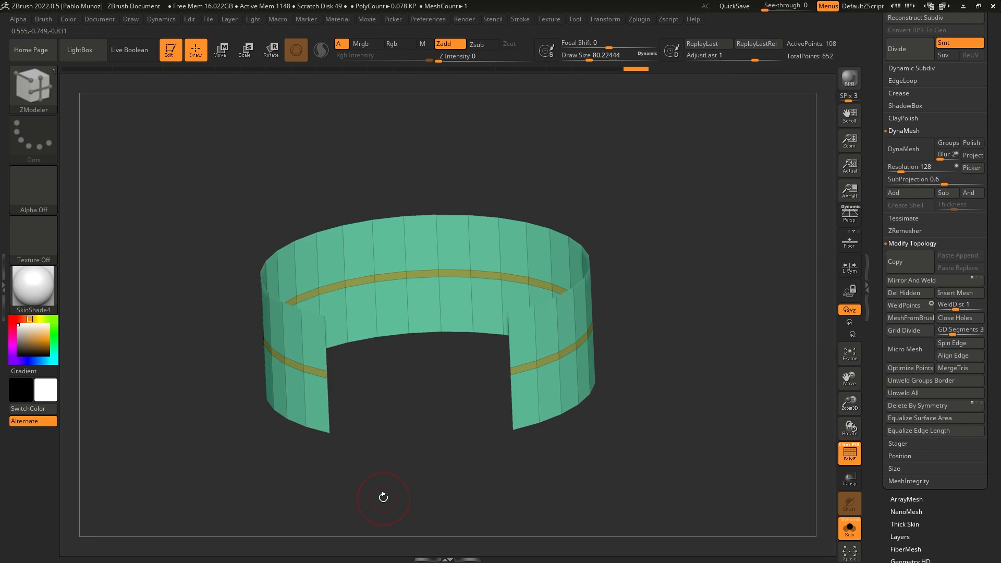
left_click(615, 20)
left_click_drag(420, 391, 492, 340)
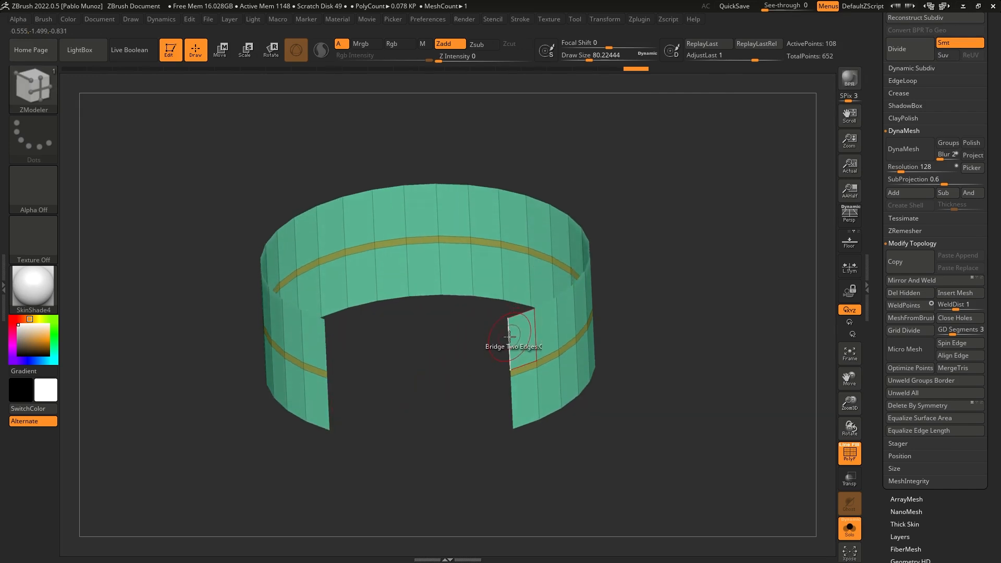
left_click(509, 346)
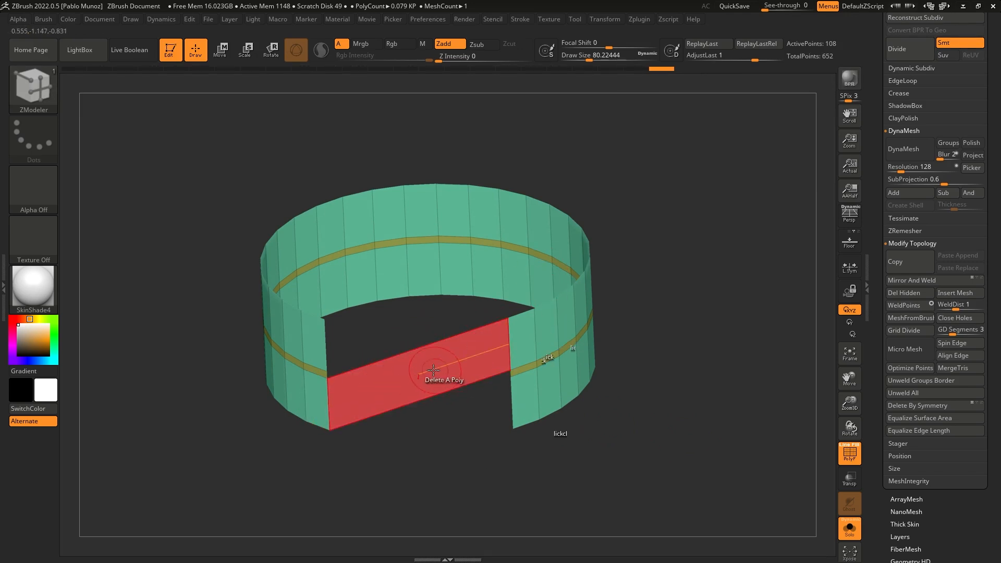
Step: Insert five edge loops across the diagonal bridge polygon with the edge action Insert, target Multiple EdgeLoops
key("space")
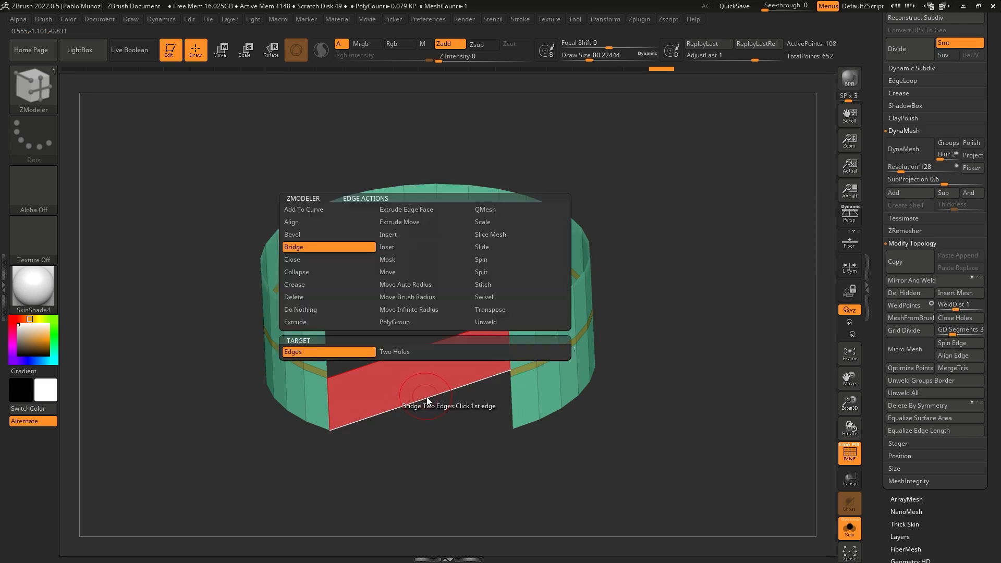
left_click(400, 233)
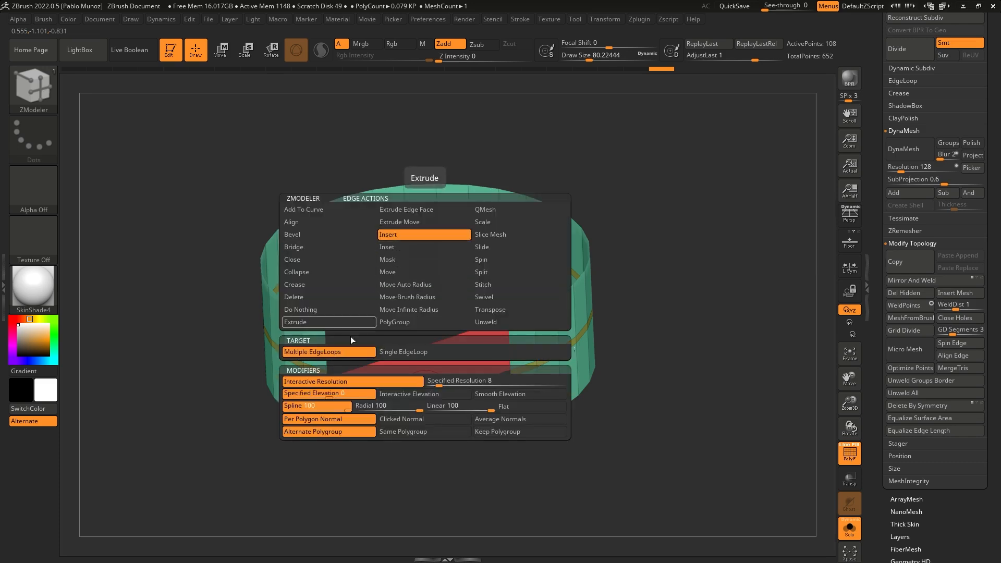
left_click(340, 355)
left_click(434, 394)
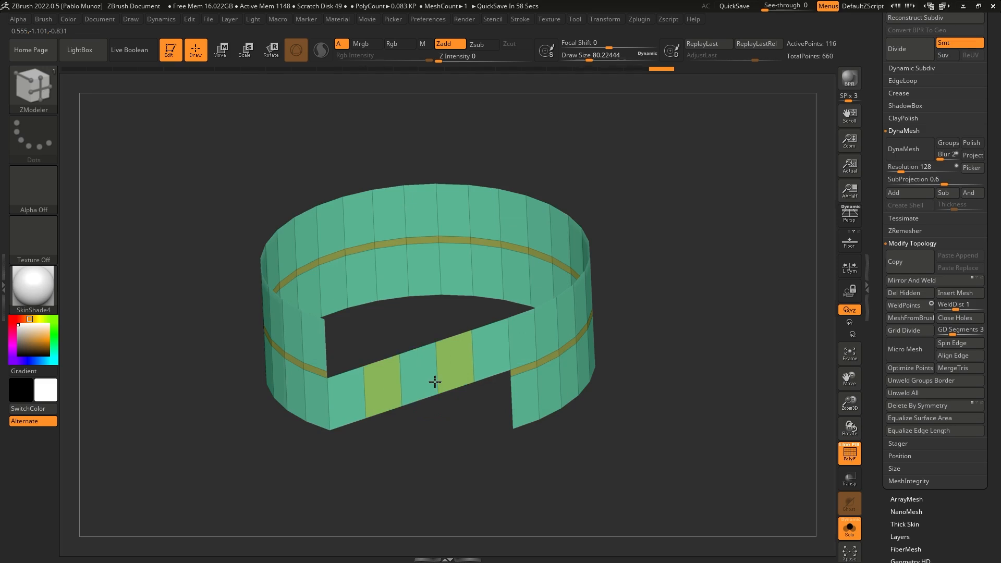
right_click_drag(435, 382, 437, 375)
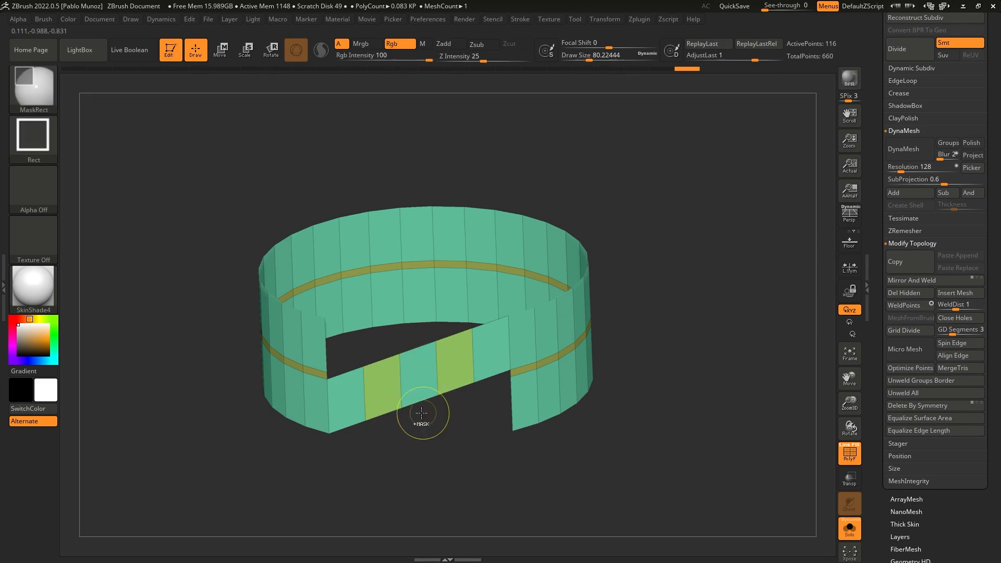
key("ctrl+z")
left_click(417, 387)
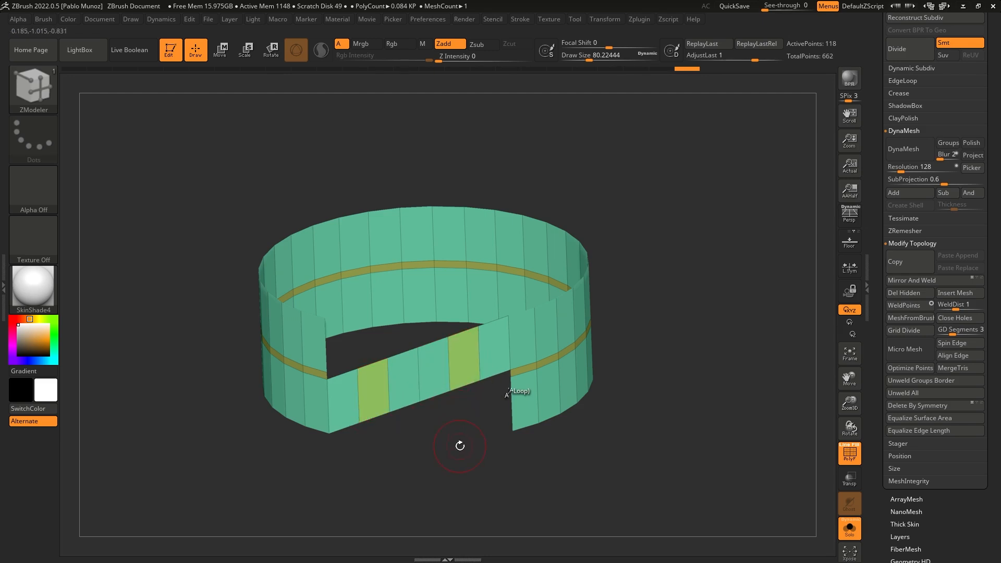
Step: Bridge the upper end edge left of the gap to the lower end edge on its right so the two bridges cross
left_click_drag(458, 443, 464, 433, "shift")
key("space")
right_click_drag(705, 242, 700, 270, "ctrl")
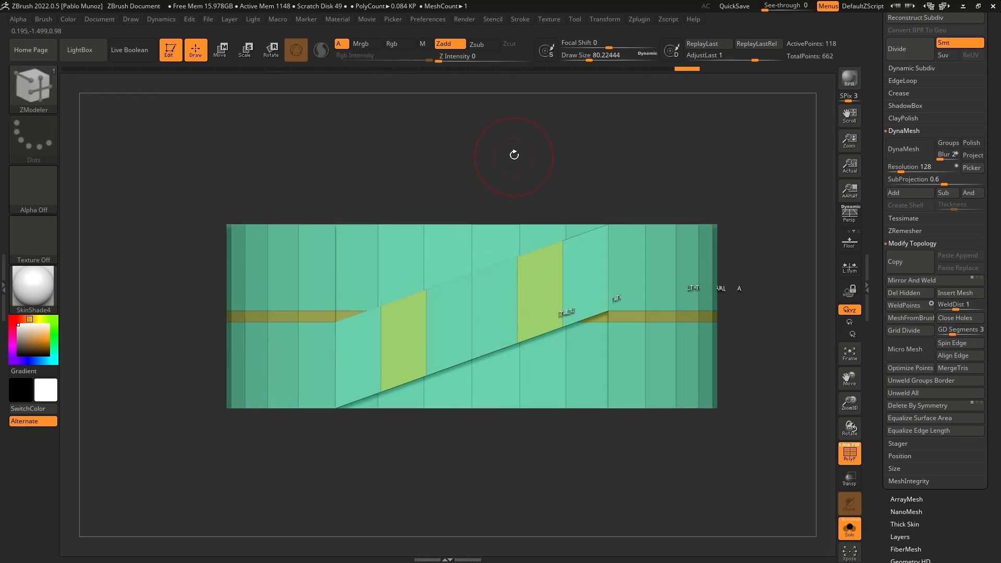
left_click_drag(514, 157, 496, 161)
left_click_drag(444, 396, 531, 418)
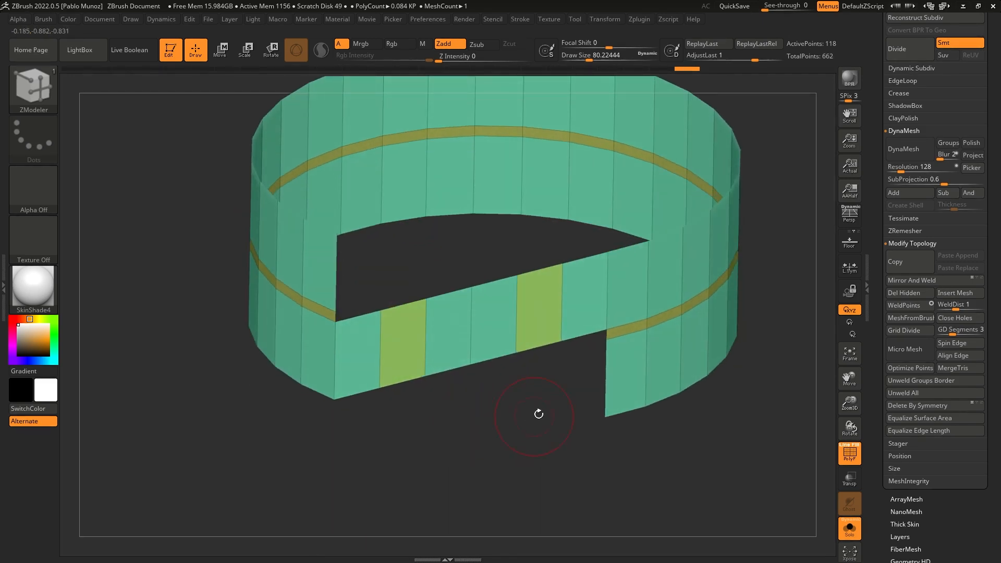
key("space")
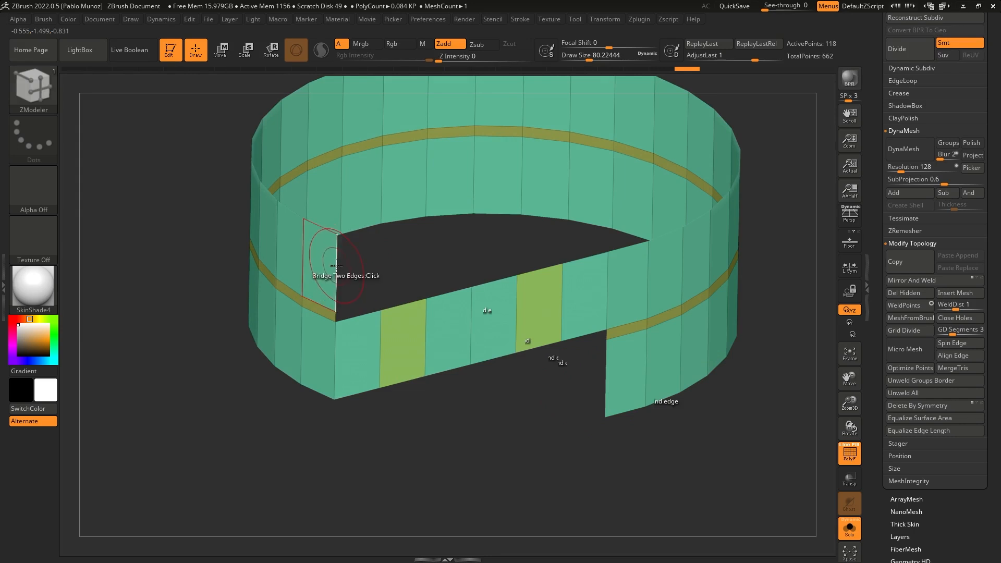
Step: Insert five edge loops across the second diagonal bridge with the edge action Insert
key("space")
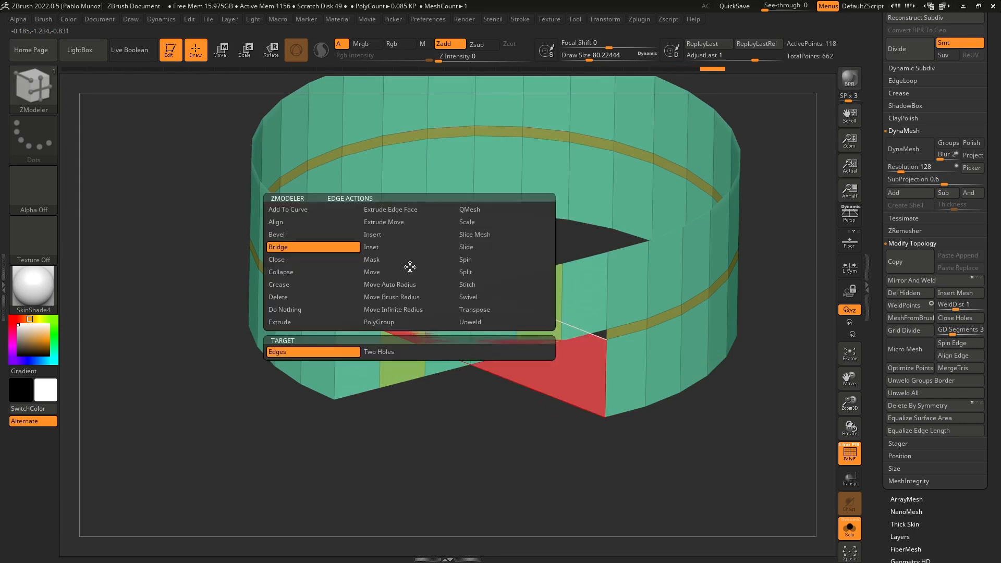
left_click(383, 237)
left_click(440, 273)
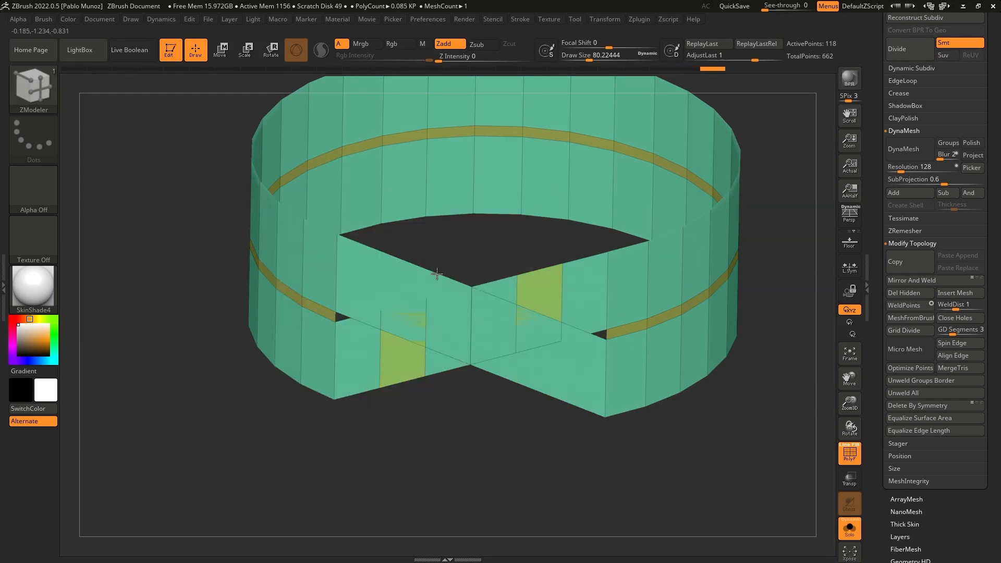
left_click_drag(488, 425, 472, 334)
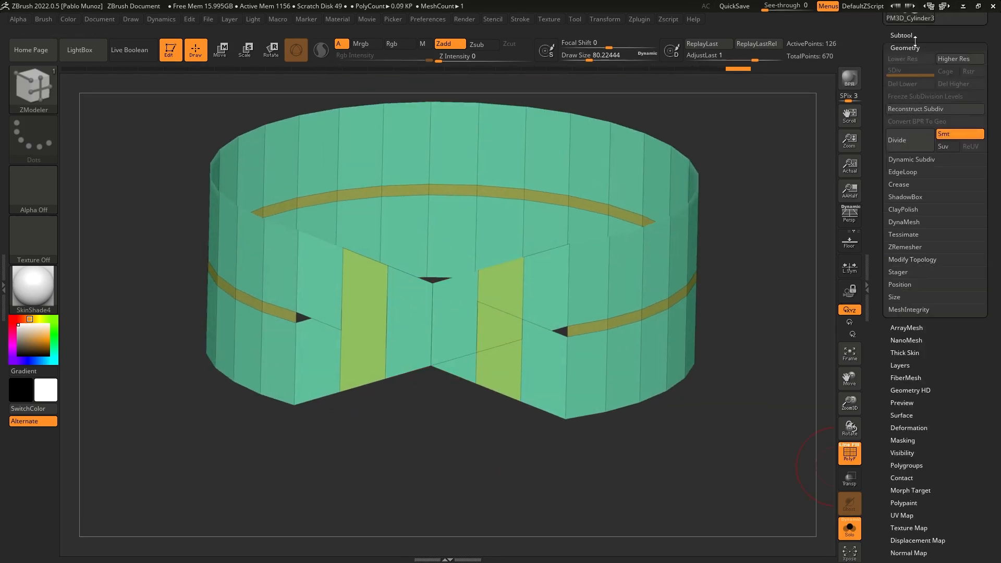
Step: Check the mesh integrity of the crossed band
left_click(916, 311)
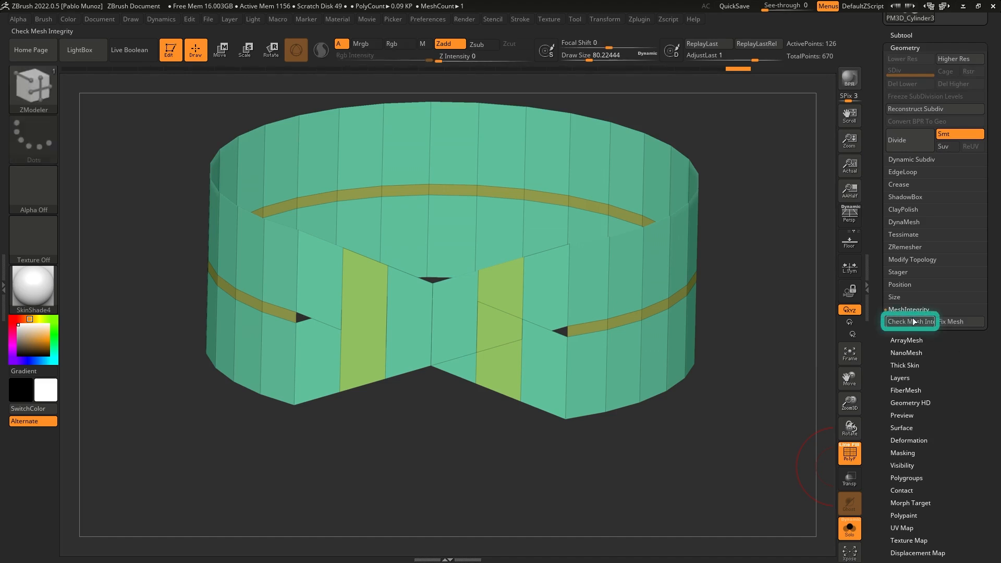
left_click(913, 319)
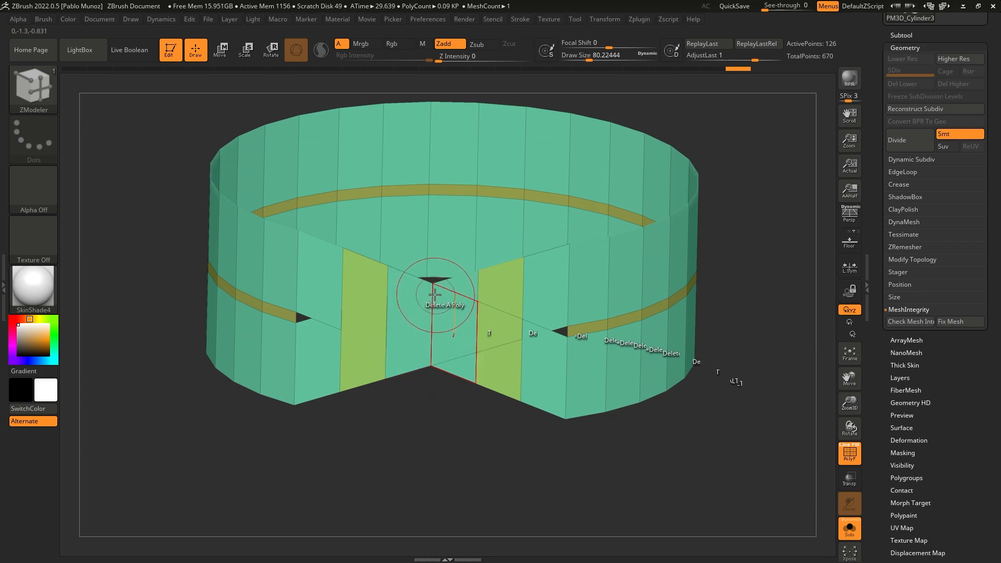
Step: Undo back to the single undivided diagonal bridge and insert six edge loops across it instead
key("ctrl+z")
key("ctrl+z")
key("ctrl+z")
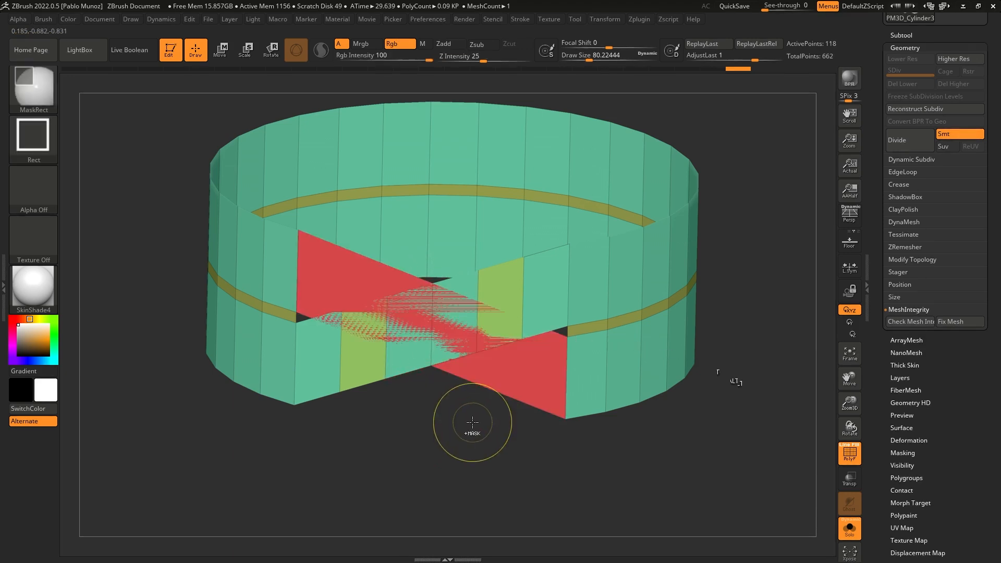
key("ctrl+z")
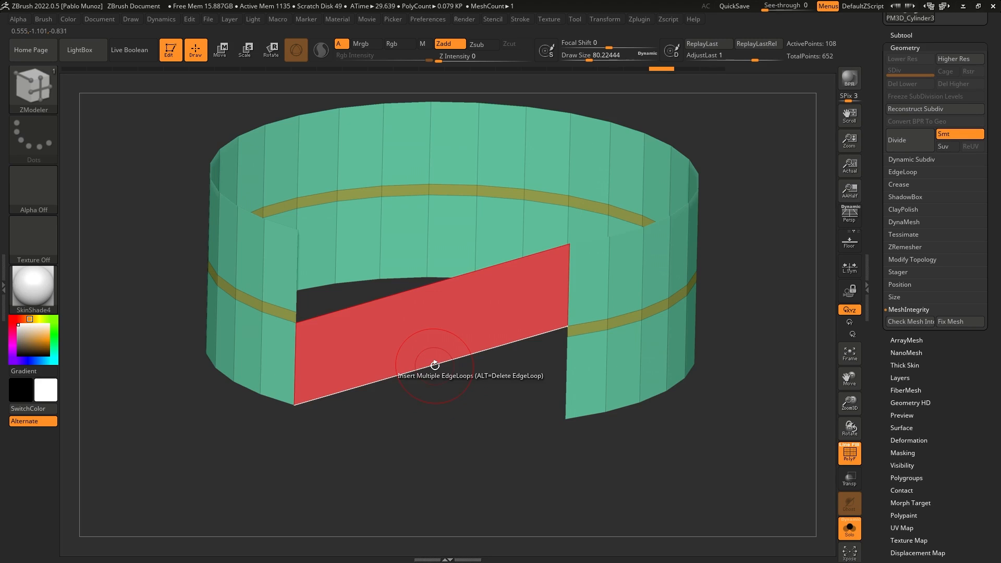
key("space")
left_click_drag(442, 362, 453, 345)
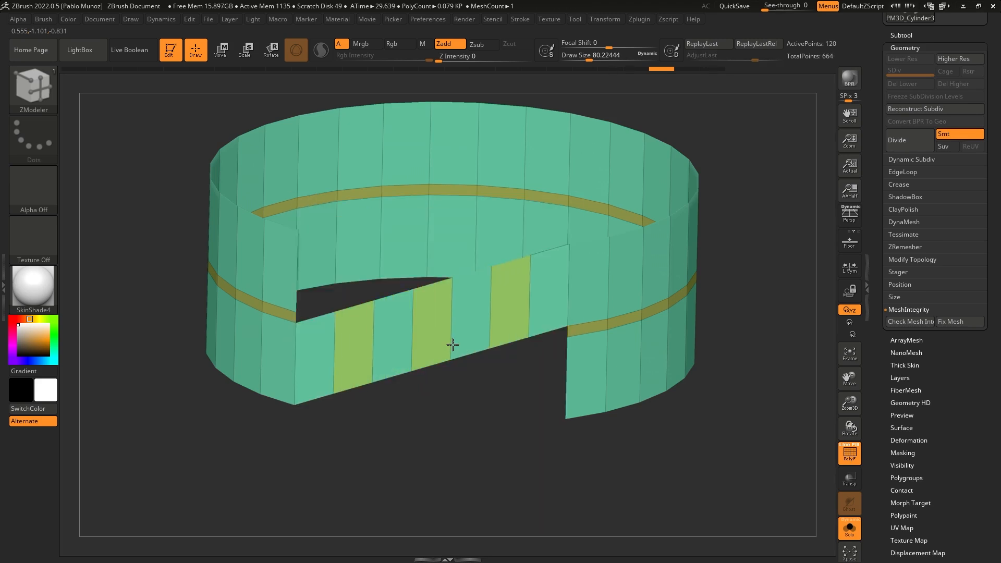
Step: Hide the narrow strip around the middle of the ring and assign one polygroup to both bands and the diagonal bridge
left_click_drag(484, 442, 483, 429, "shift")
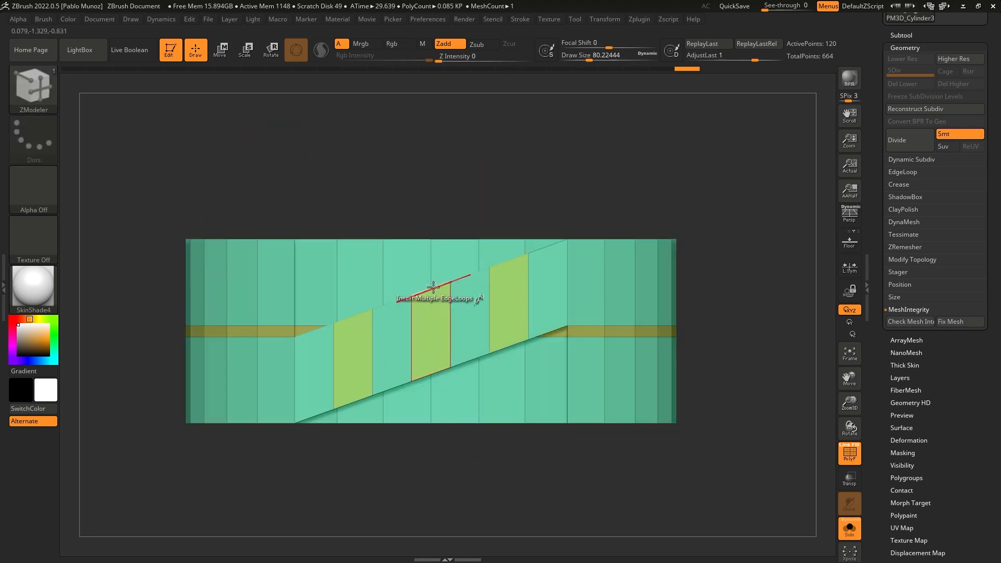
left_click_drag(604, 167, 603, 190)
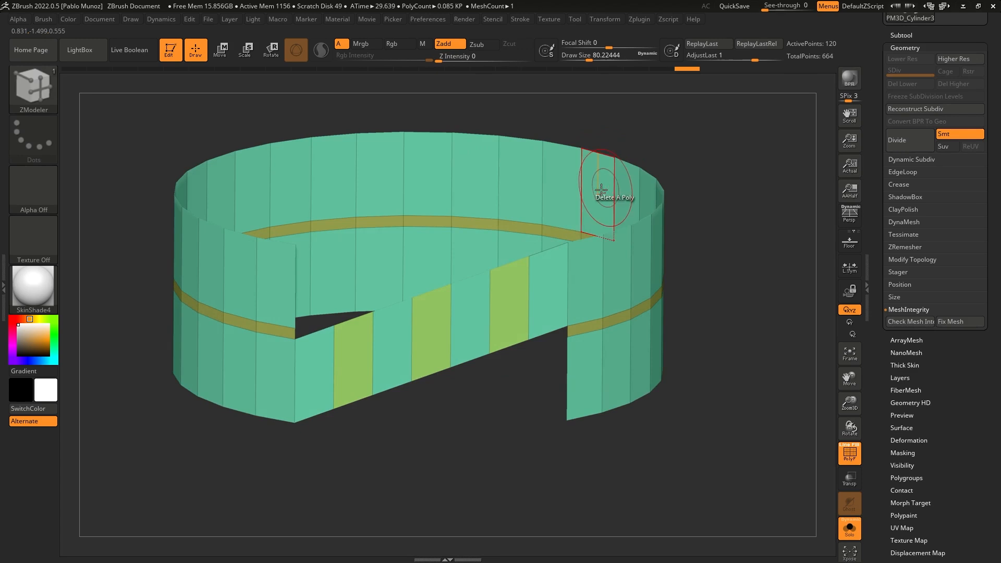
left_click_drag(496, 436, 476, 424)
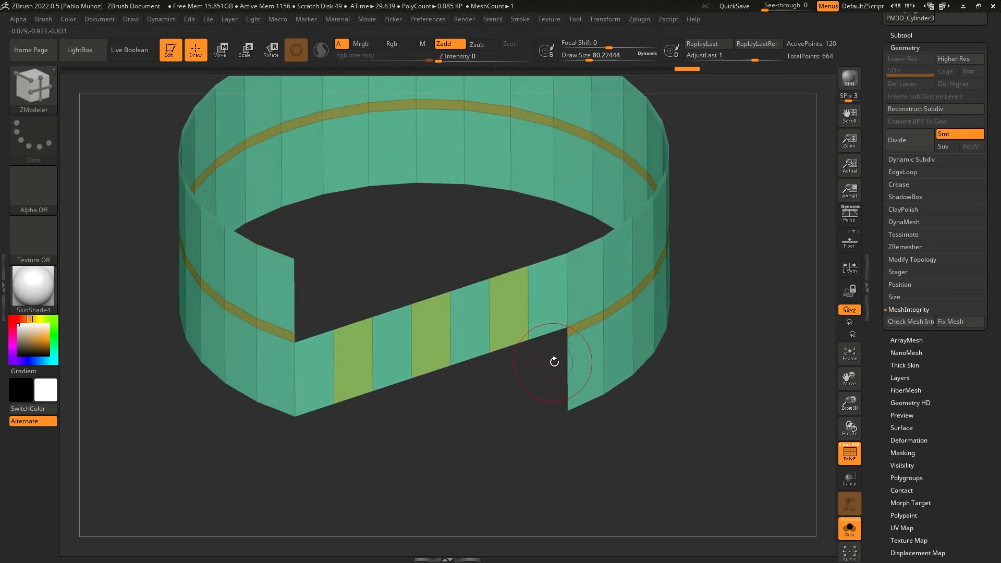
left_click_drag(459, 416, 493, 414)
key("space")
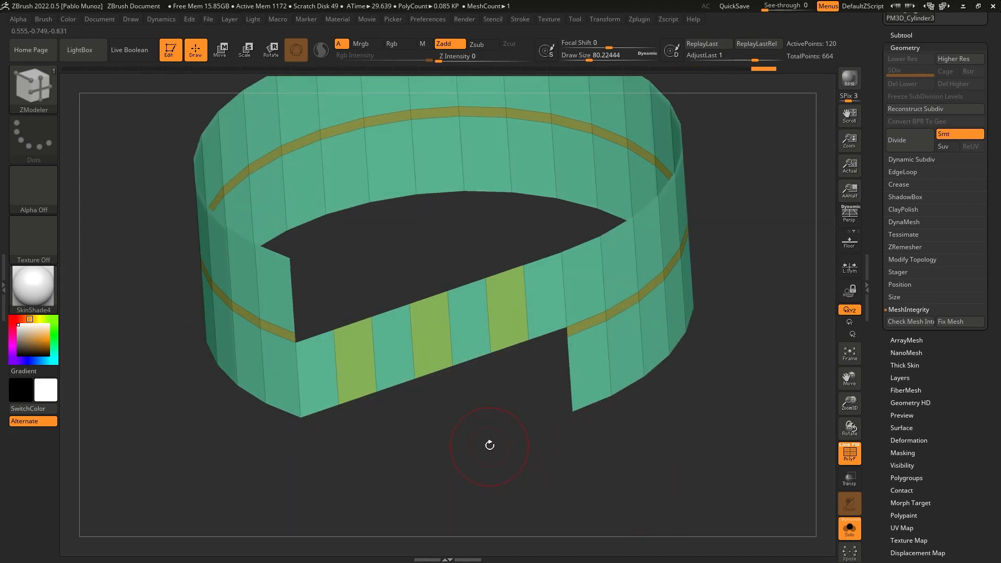
key("ctrl+shift")
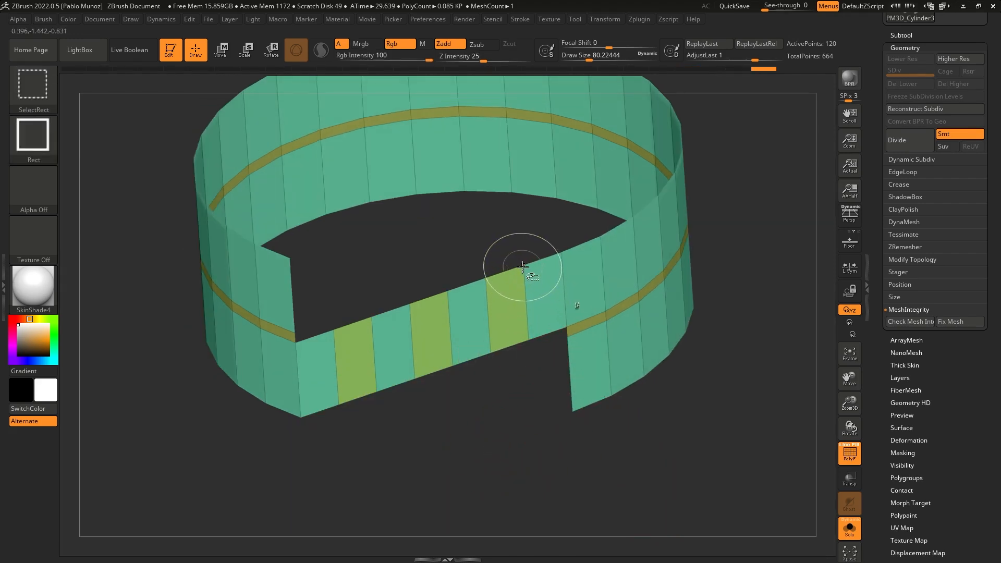
left_click(523, 267, "ctrl+shift")
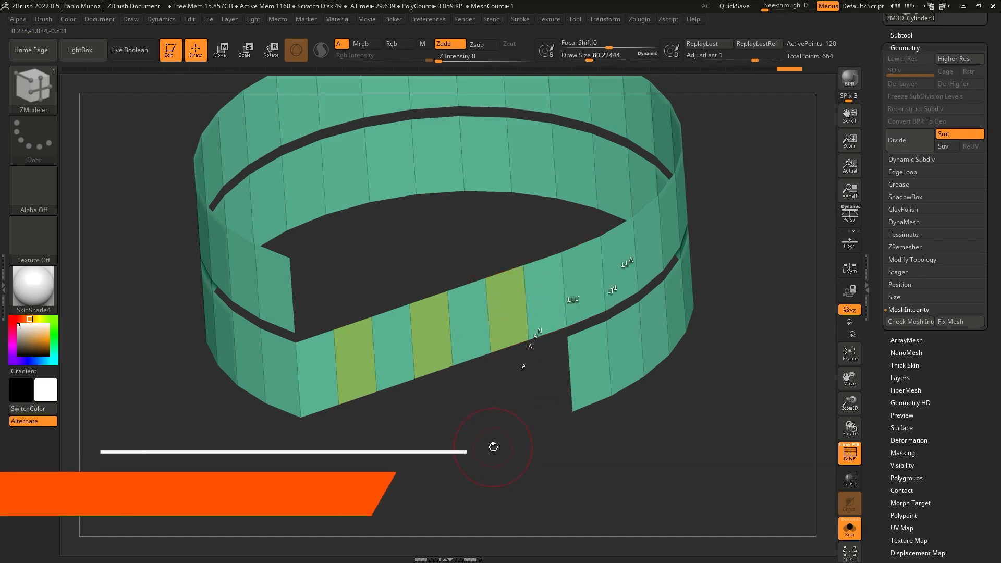
key("ctrl")
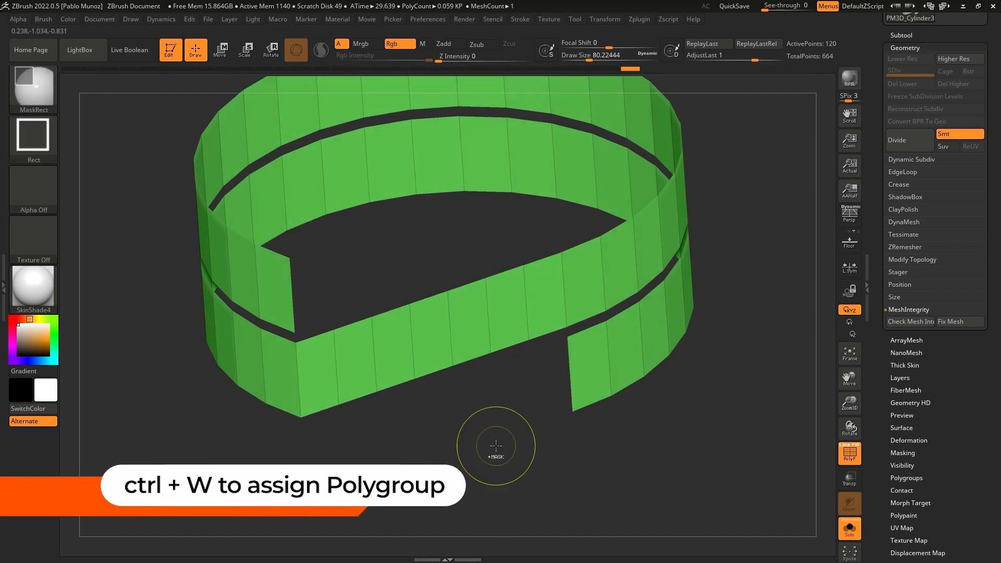
key("ctrl+w")
key("ctrl+w")
key("ctrl+w")
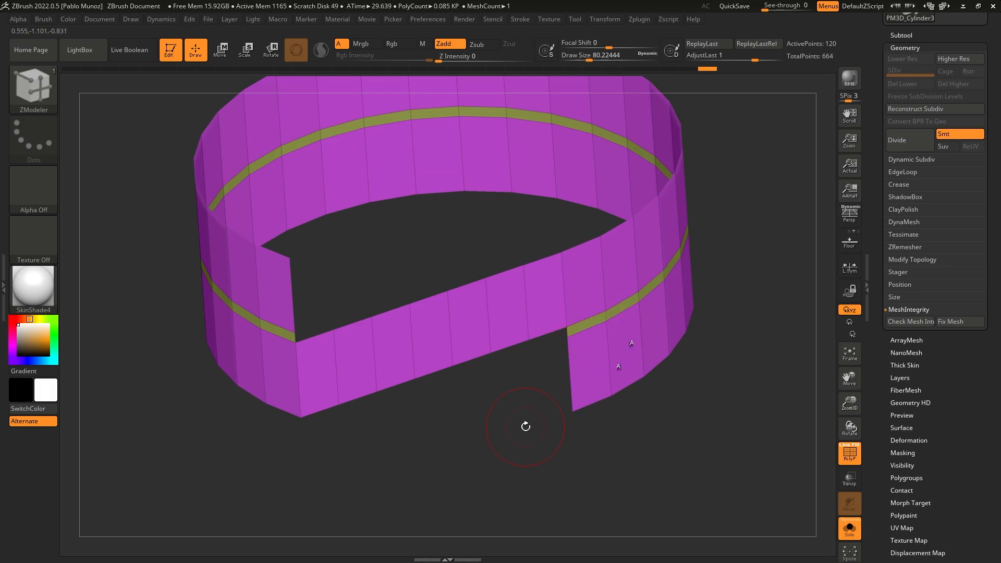
Step: Bridge the upper end edge left of the gap to the lower end edge on its right, crossing the first bridge
left_click_drag(502, 437, 552, 419)
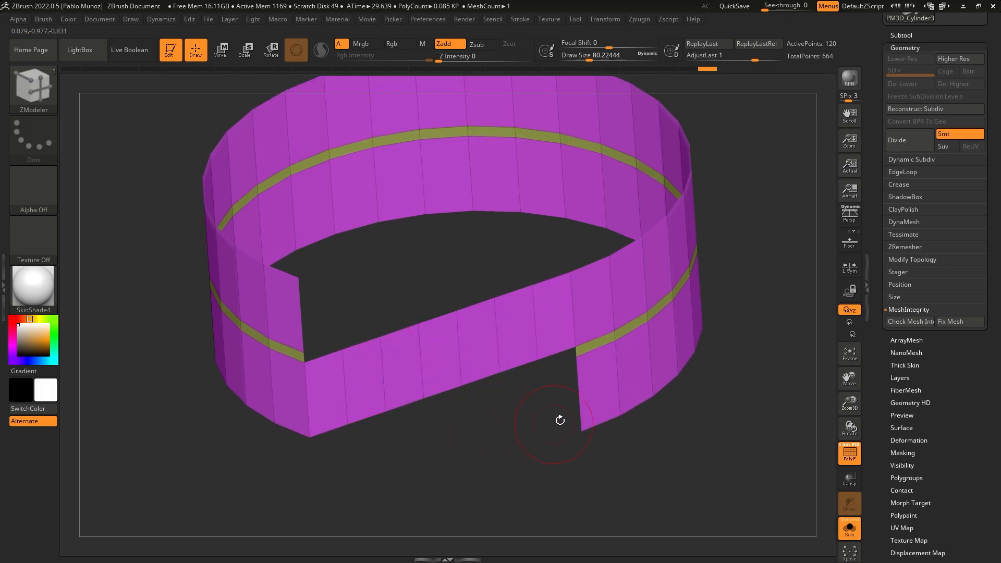
key("space")
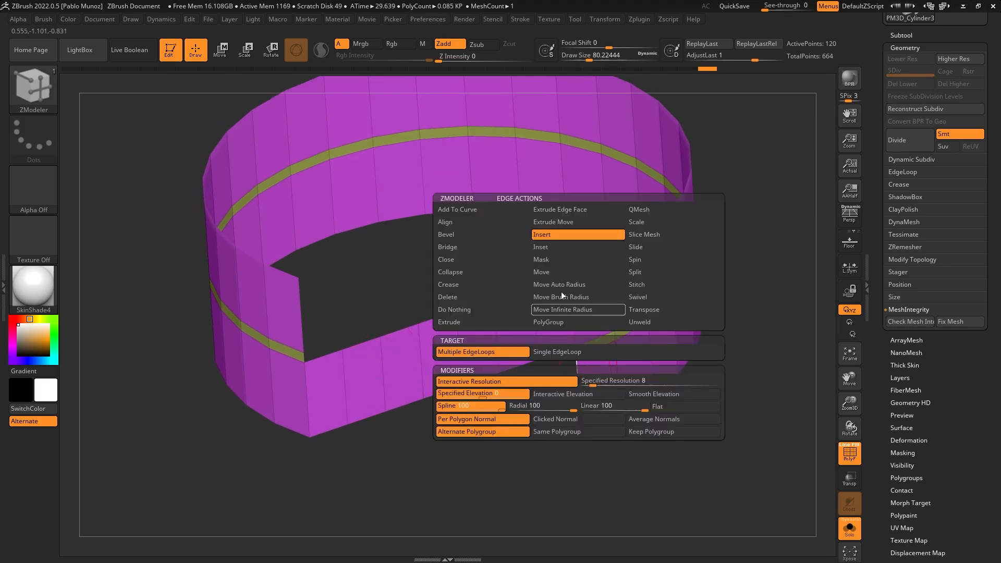
left_click(469, 246)
left_click_drag(318, 315, 500, 420)
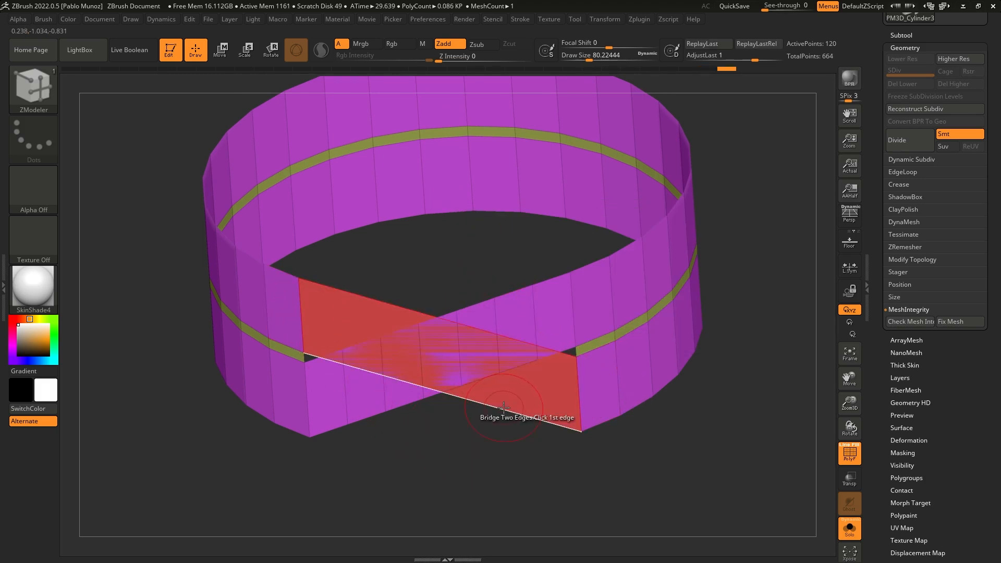
Step: Insert six edge loops across the new crossing bridge with the multiple edge loops target
key("space")
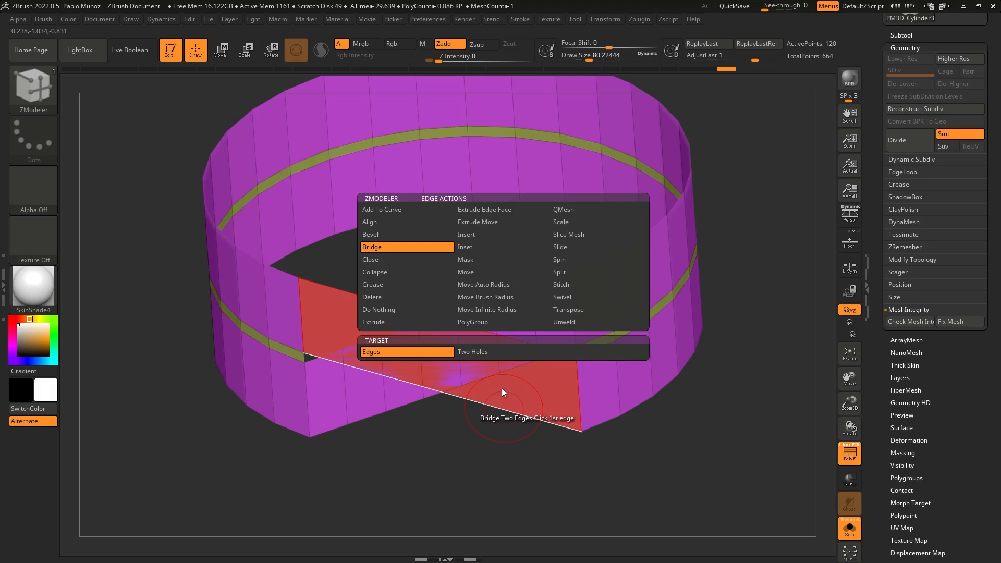
left_click(482, 238)
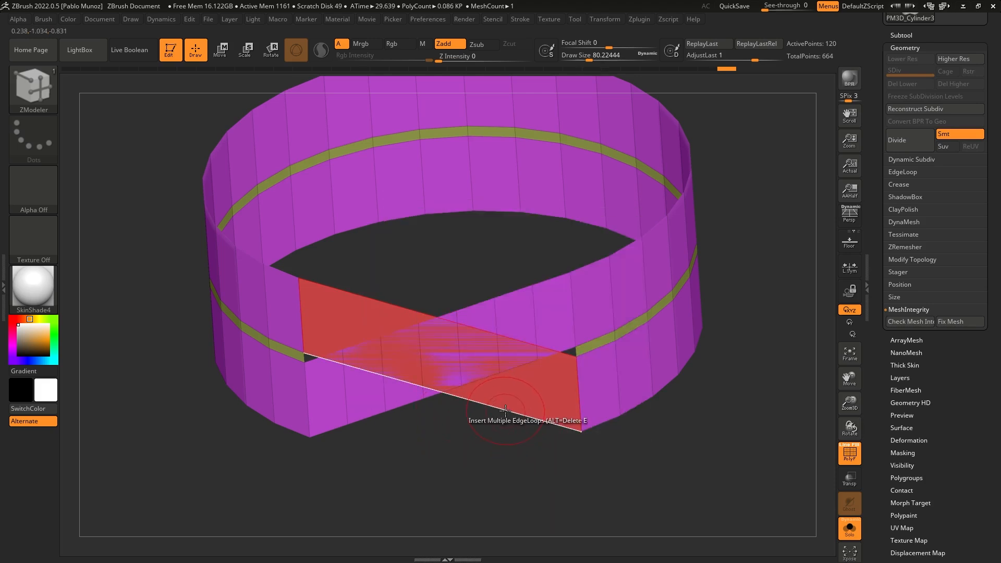
left_click(505, 408)
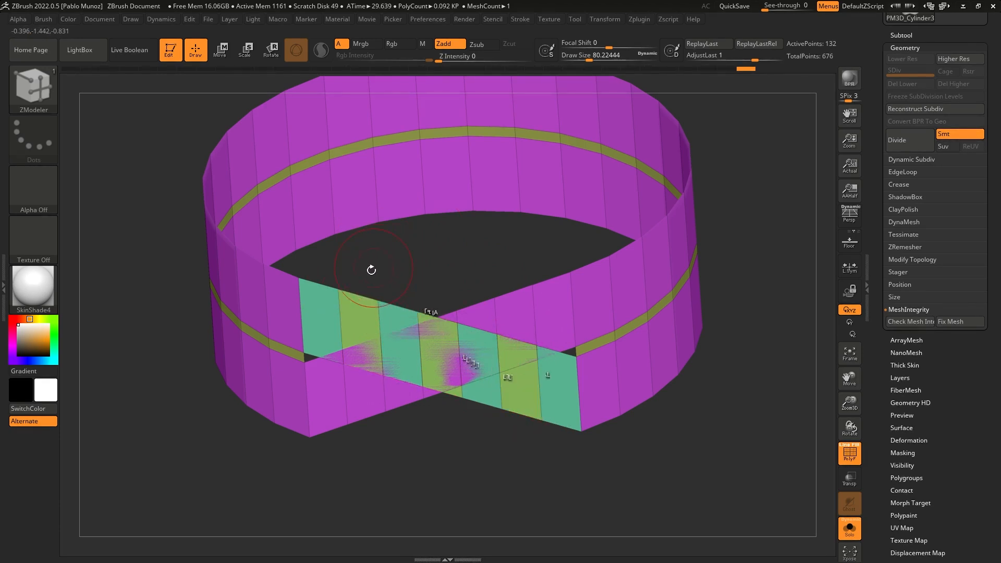
Step: Isolate the second diagonal bridge, assign all its polygons a single separate polygroup, and show the whole mesh again
key("ctrl+shift")
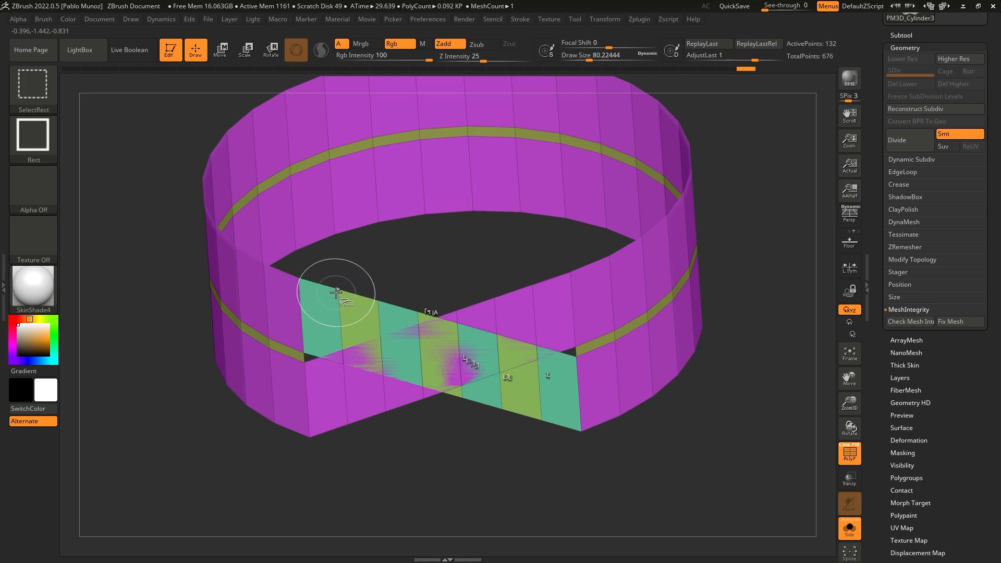
left_click(341, 294, "ctrl+shift")
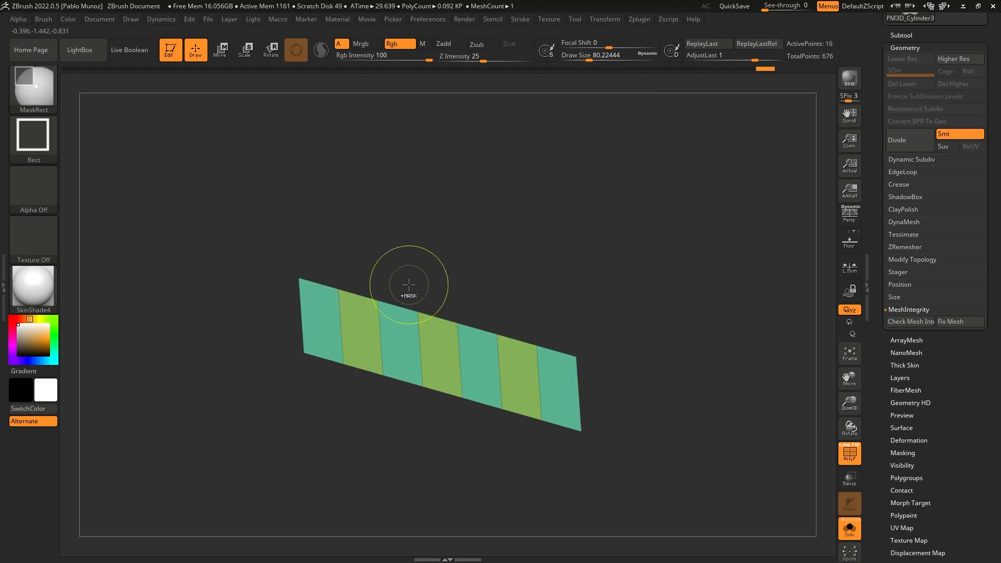
key("ctrl+w")
key("ctrl+w")
key("ctrl+w")
key("ctrl+w")
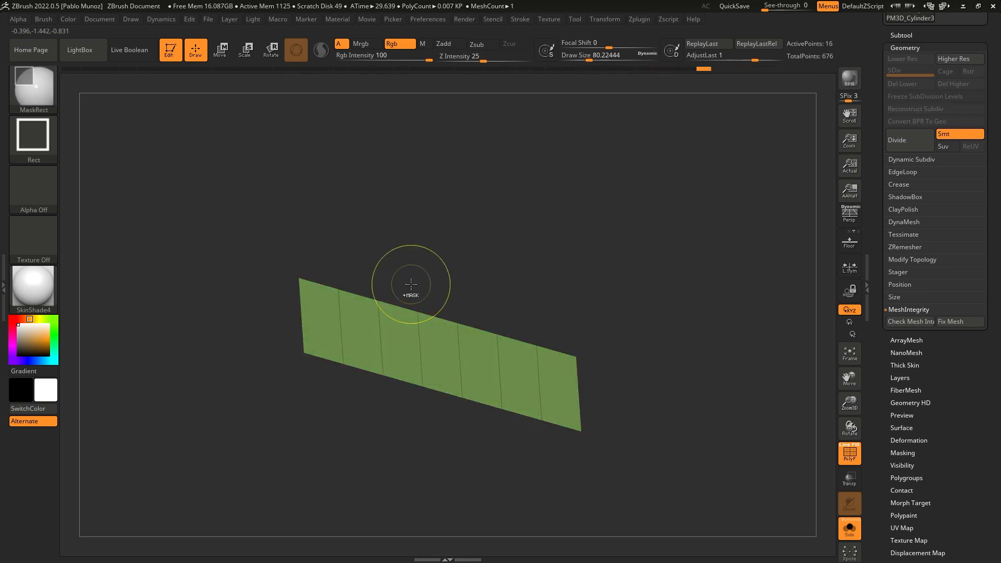
key("ctrl+w")
left_click(494, 280, "ctrl+shift")
Step: Activate Dynamic Subdiv without smoothing, set Thickness to 0.01151, and compare the ring with the preview off and on
left_click_drag(507, 426, 536, 402)
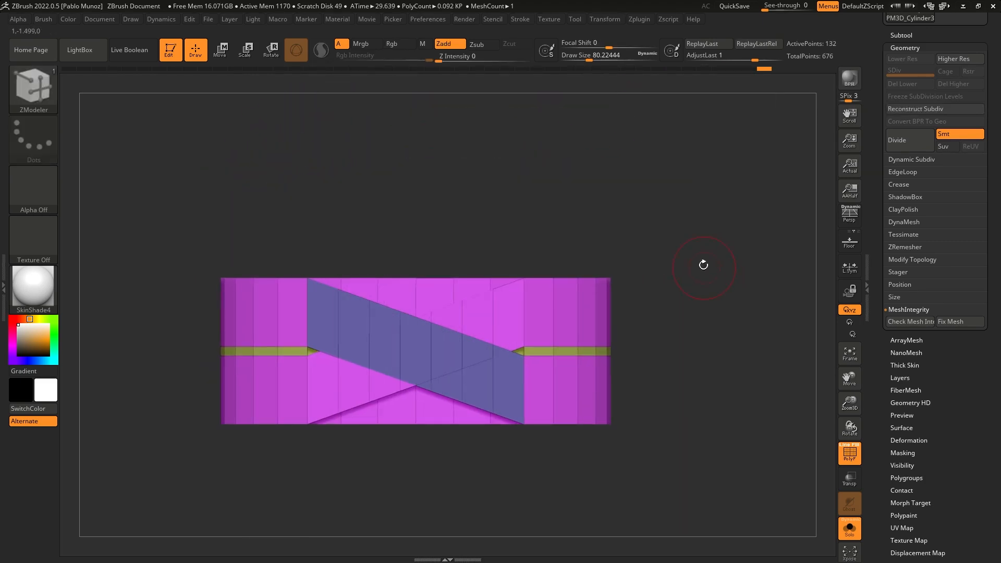
left_click_drag(711, 275, 692, 272)
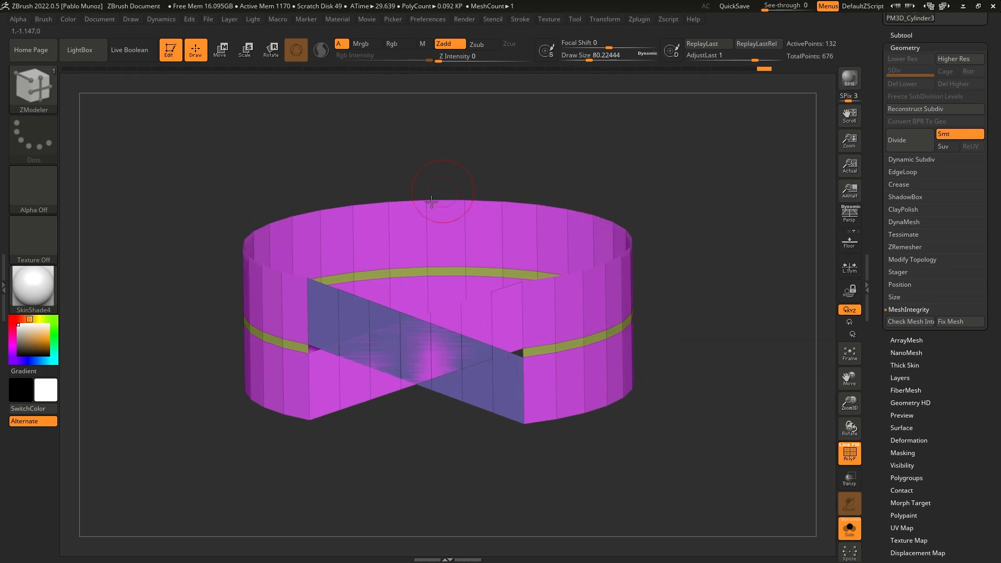
left_click_drag(696, 227, 667, 212)
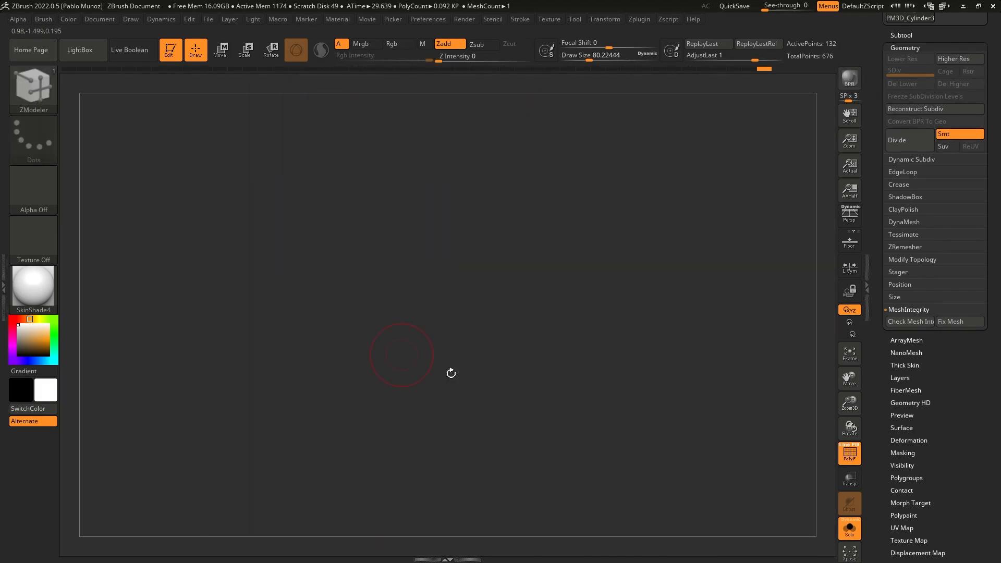
left_click_drag(674, 280, 694, 306)
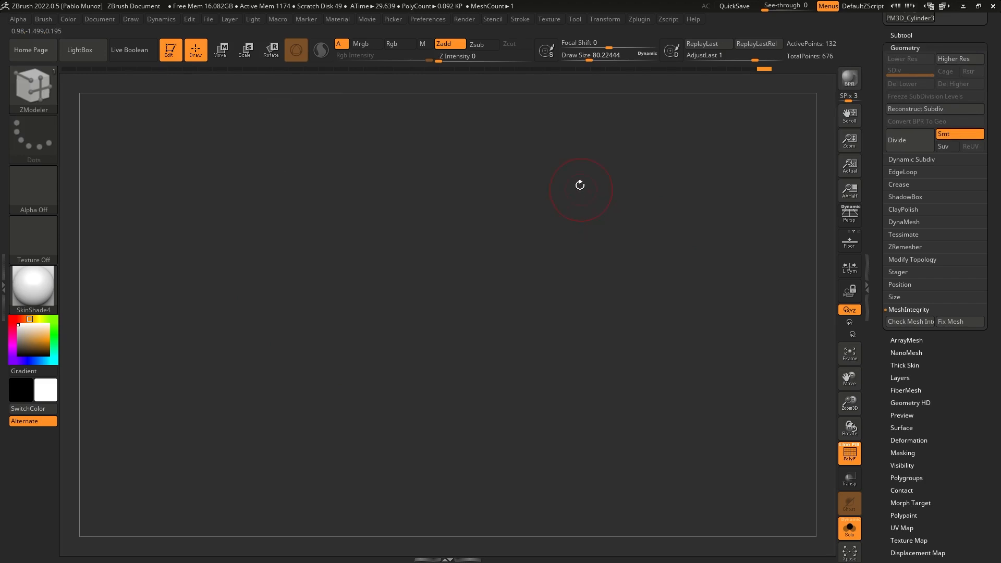
left_click_drag(660, 262, 818, 261)
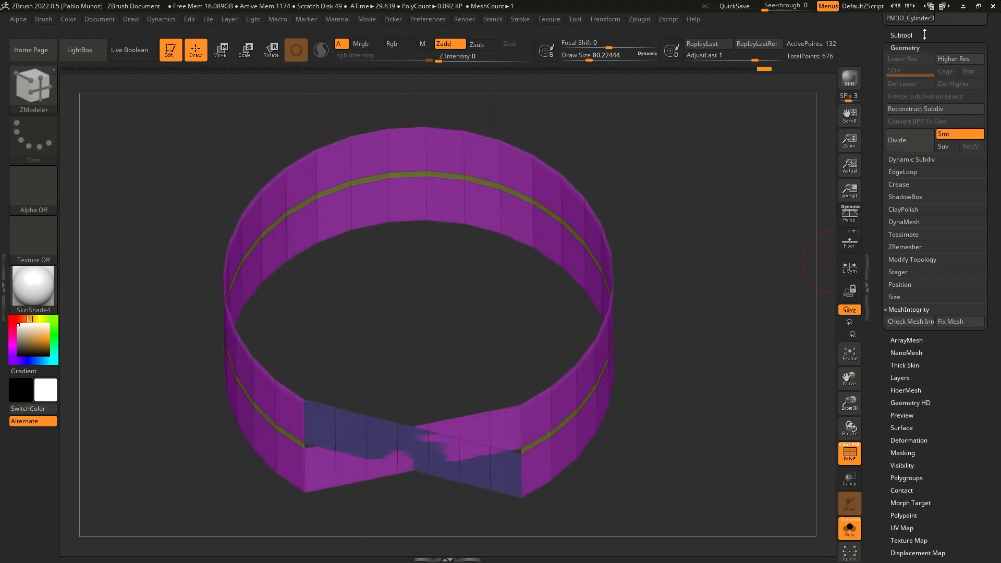
left_click(919, 160)
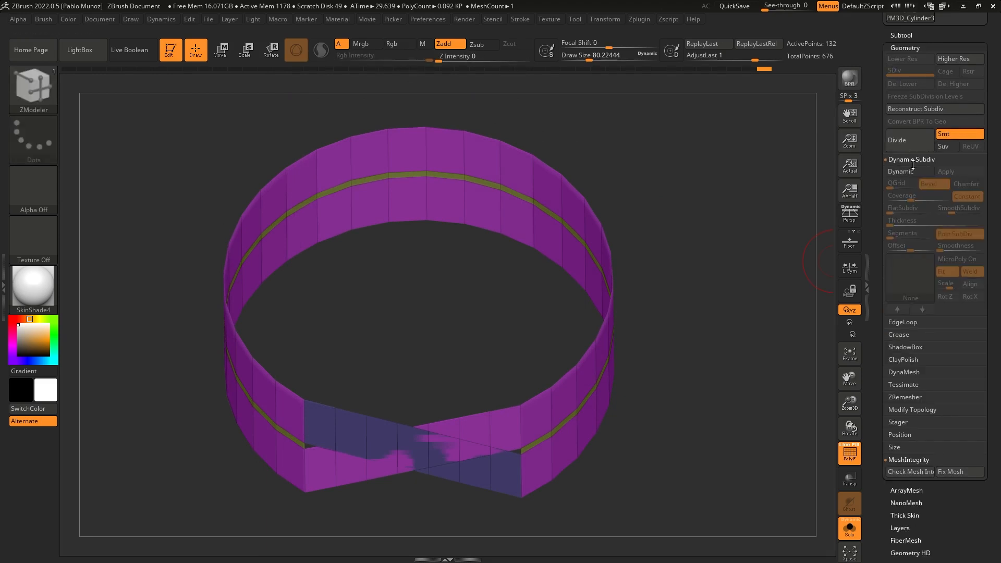
left_click(918, 170)
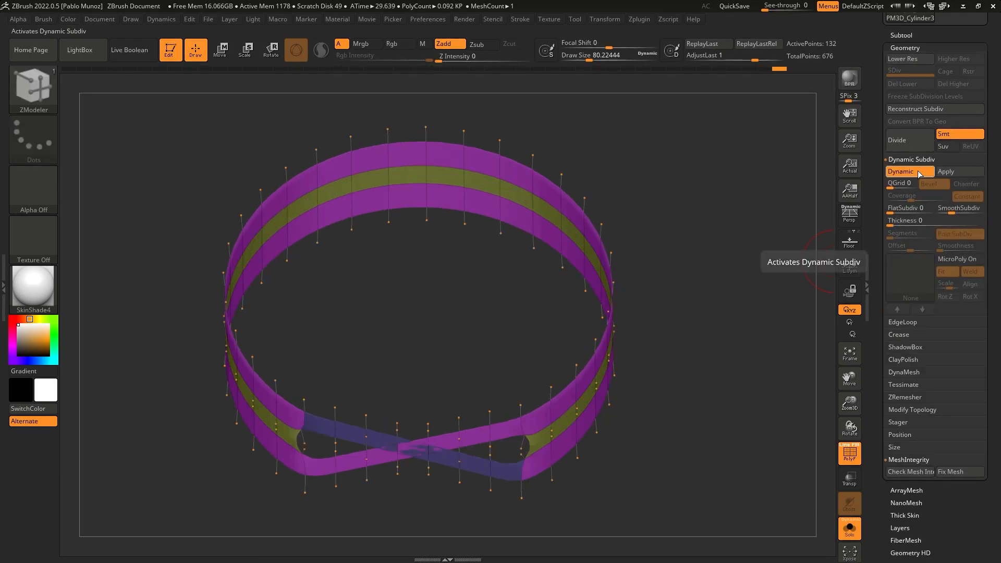
left_click_drag(952, 212, 921, 222)
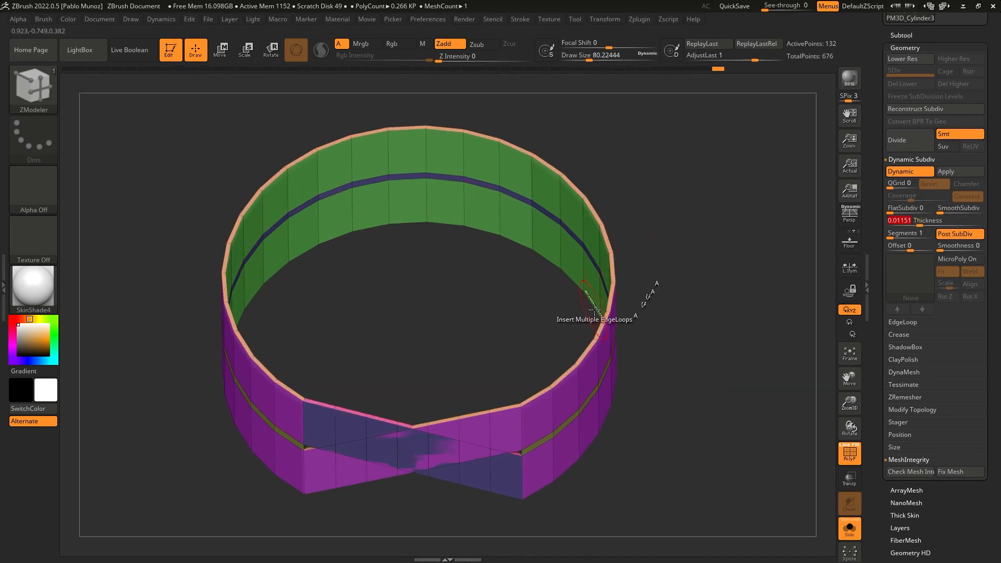
left_click(914, 171)
left_click(914, 170)
left_click(914, 171)
left_click(913, 170)
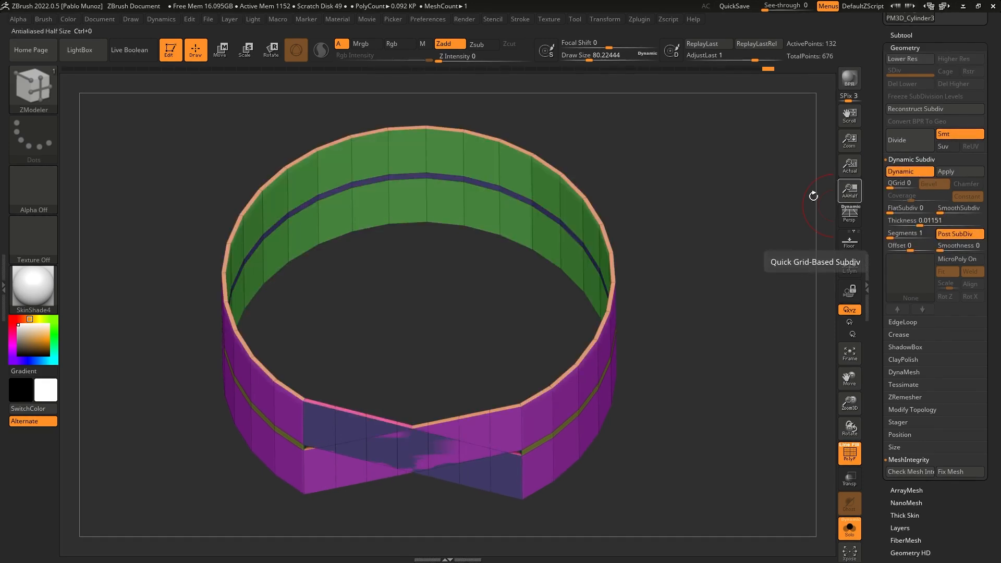
Step: In top view, mask the inner vertices of the flat crossed section, then invert the mask to leave only them editable
left_click_drag(690, 199, 704, 241)
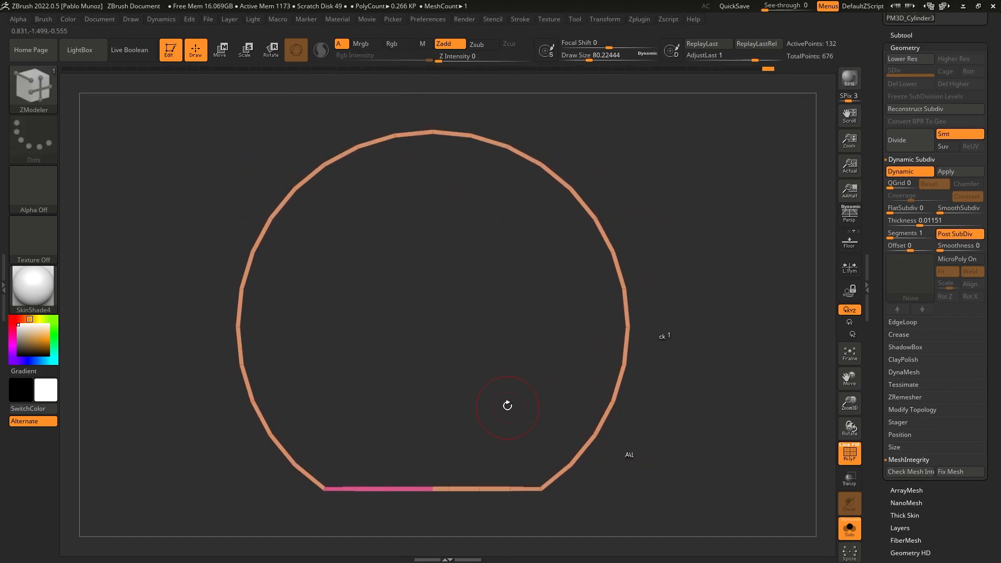
left_click_drag(532, 385, 544, 348, "alt")
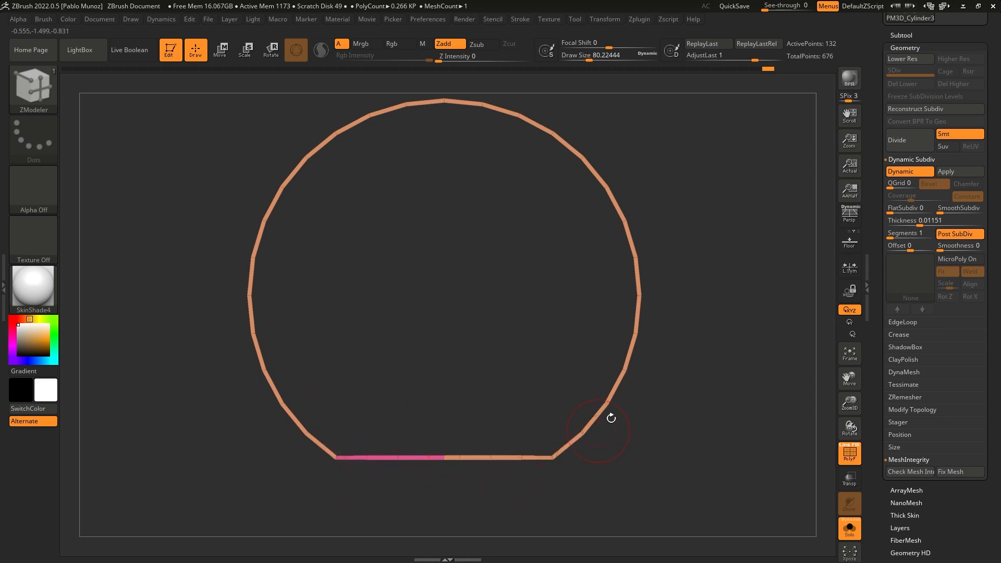
left_click_drag(411, 329, 405, 352, "alt")
mouse_move(463, 307)
left_mouse_down("alt")
mouse_move(440, 243)
mouse_move(451, 257)
mouse_move(400, 239)
left_mouse_up("alt")
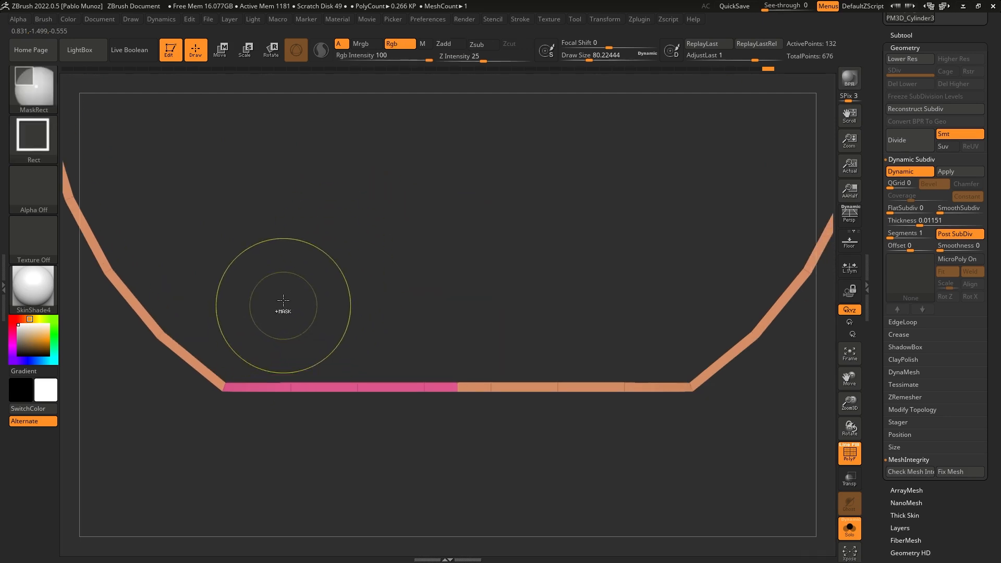
mouse_move(273, 269)
left_mouse_down("ctrl")
mouse_move(351, 417)
mouse_move(656, 472)
left_mouse_up("ctrl")
key("ctrl")
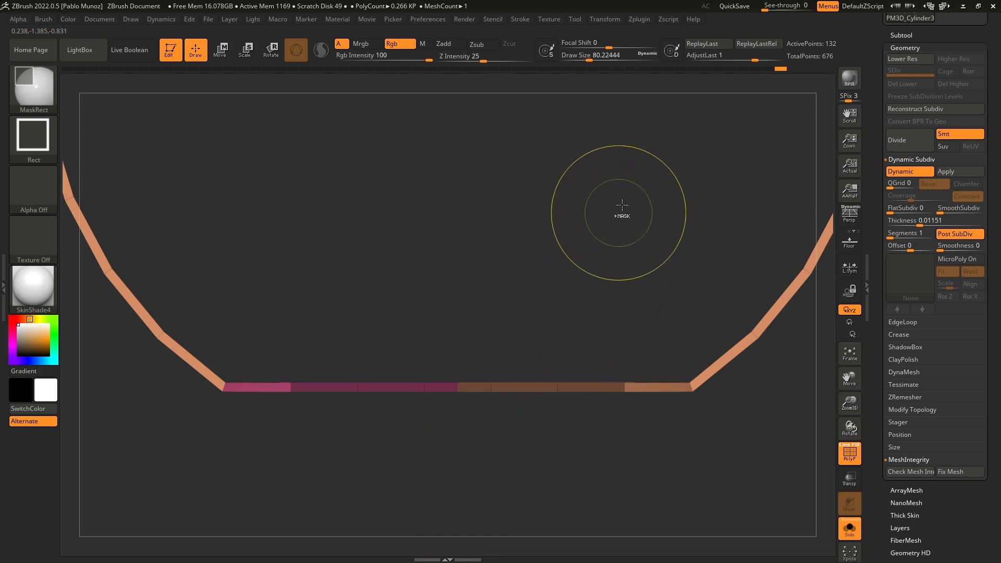
left_click(623, 203, "ctrl")
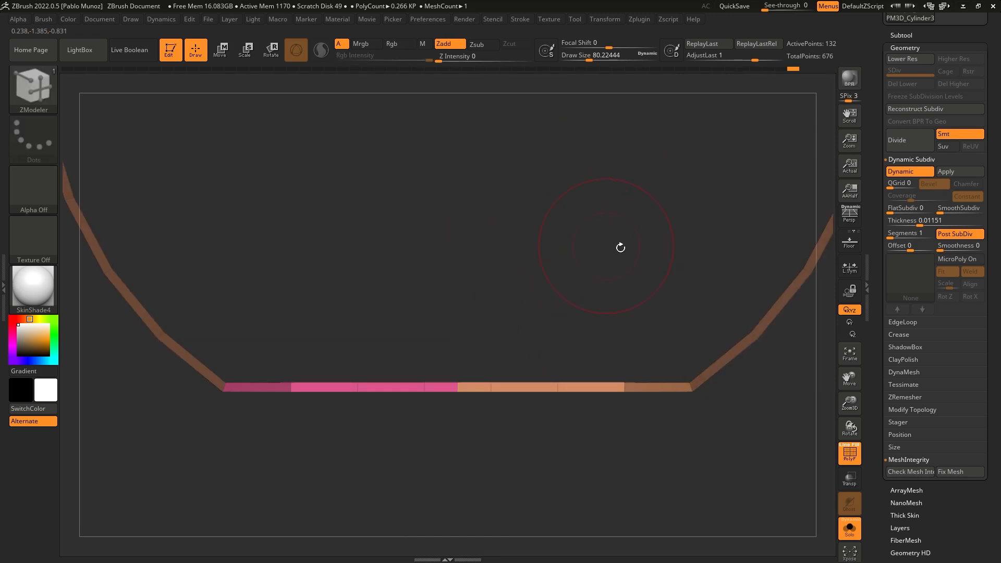
Step: Center the gizmo on the unmasked crossing and move it 0.25 units outward along Z, then turn off Solo to show the cylinder
left_click_drag(656, 303, 631, 223, "alt")
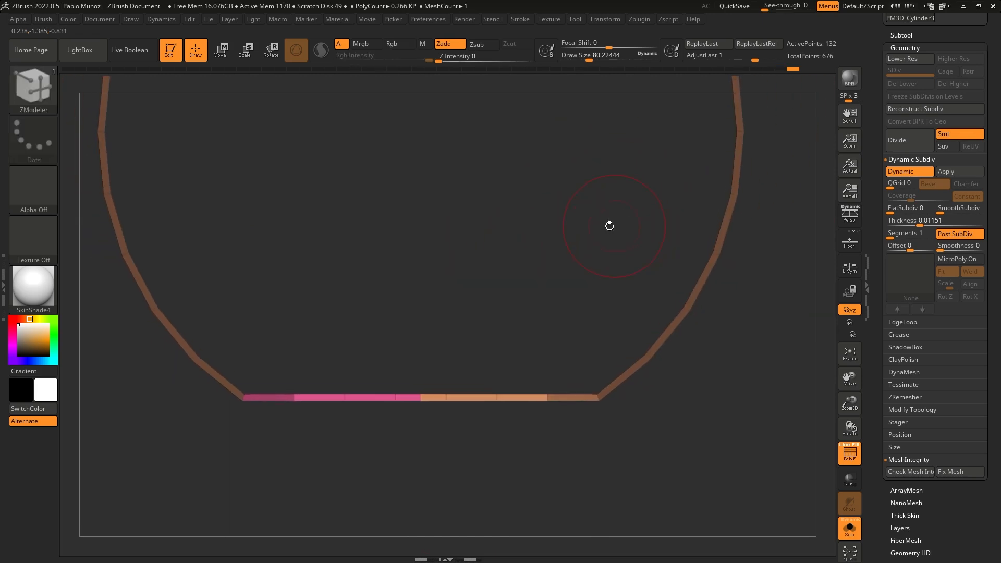
key("w")
left_click_drag(530, 190, 539, 290, "alt")
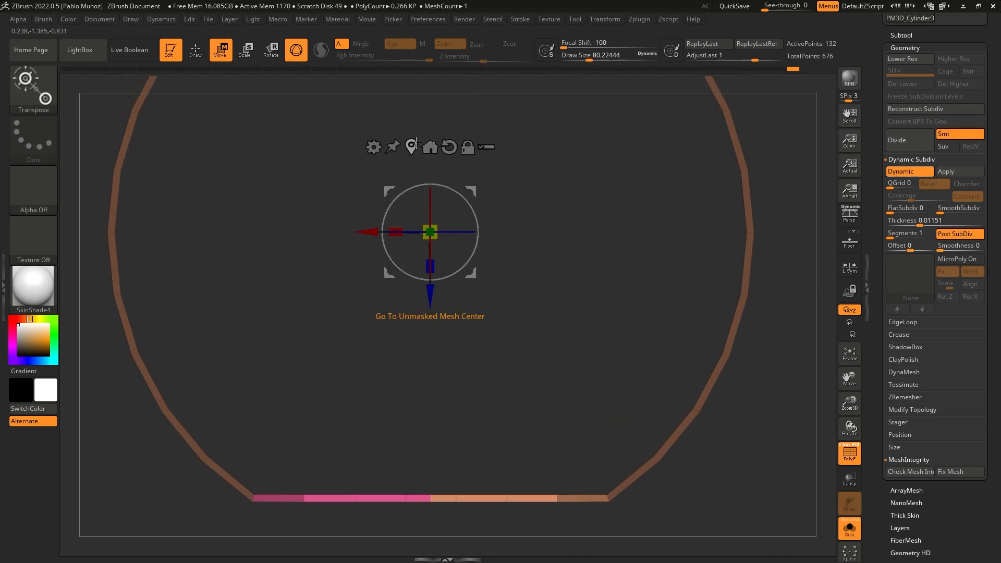
left_click(412, 146)
left_click_drag(590, 336, 597, 195, "alt")
left_click_drag(448, 427, 455, 442)
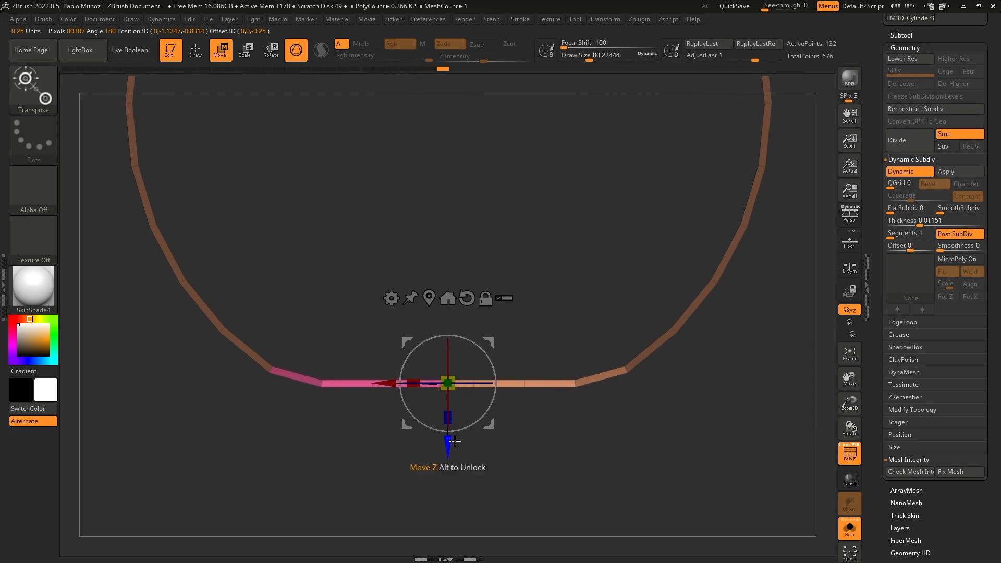
left_click(849, 528)
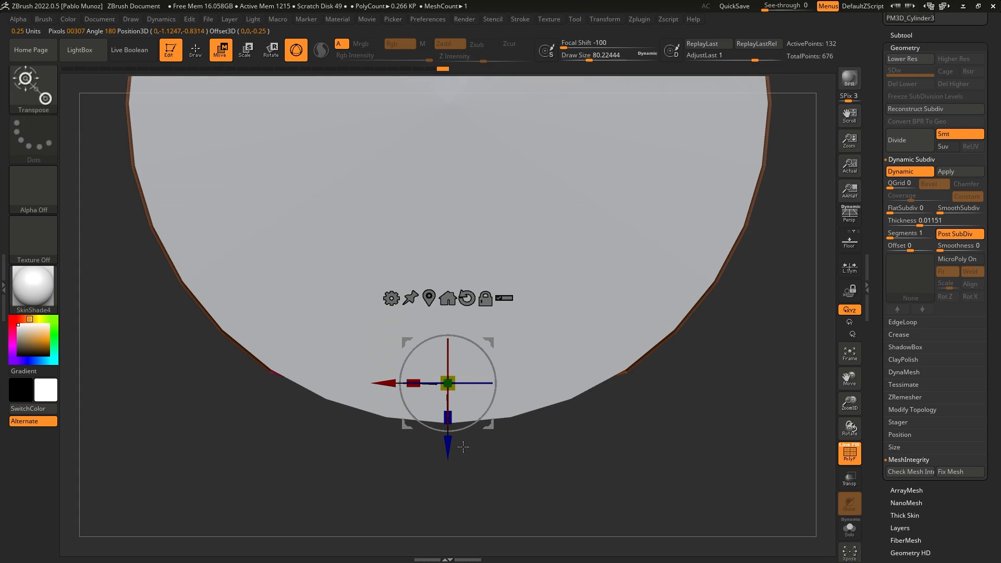
Step: Move the unmasked crossing further outward along Z to follow the cylinder's surface, then isolate the ring with Solo
left_click_drag(447, 444, 452, 458)
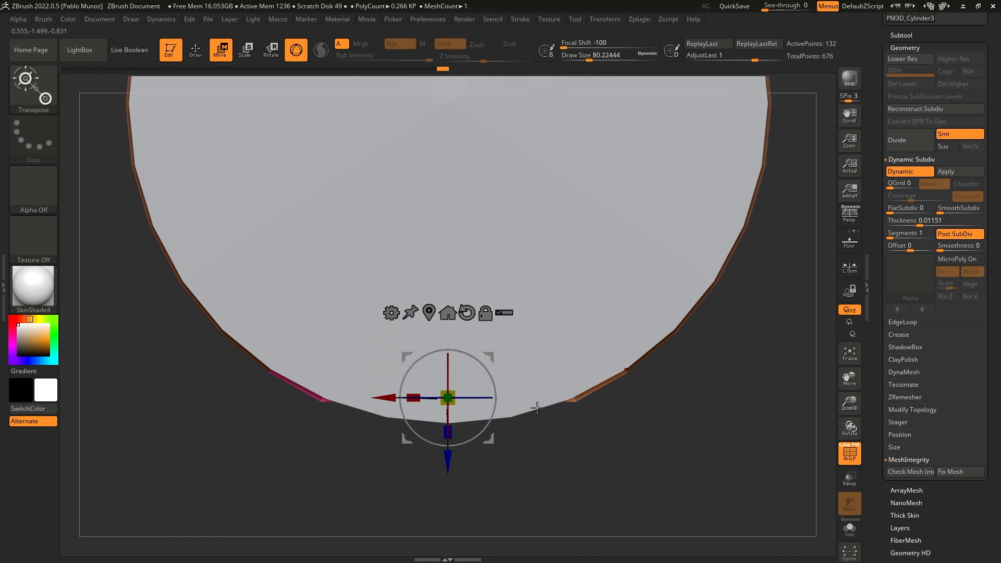
key("alt+s")
key("ctrl")
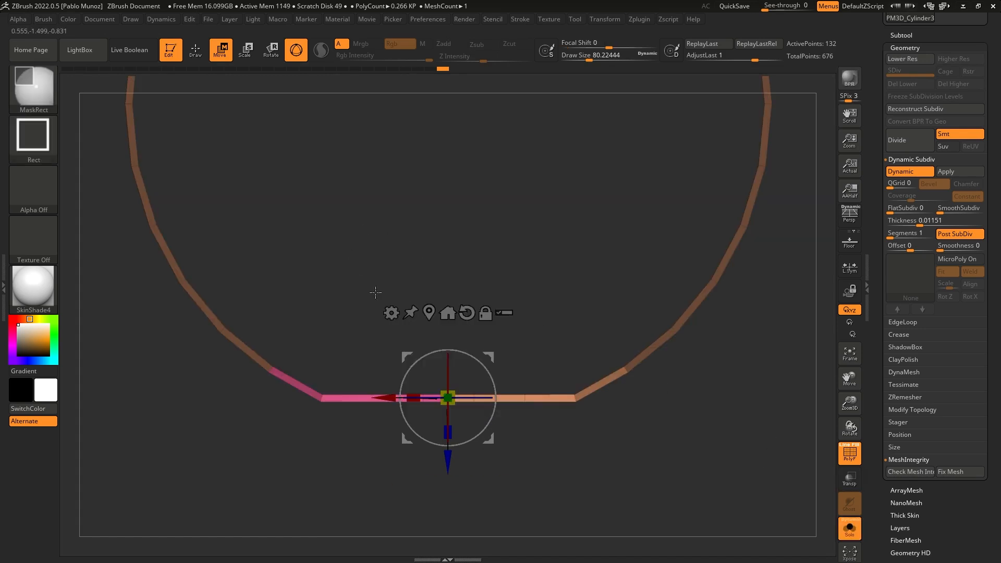
Step: Mask the outer vertices on both sides of the crossing, move the centre outward along Z to the cylinder's curve, and clear the mask
left_click_drag(250, 293, 371, 431, "ctrl")
left_click_drag(649, 307, 567, 450, "ctrl")
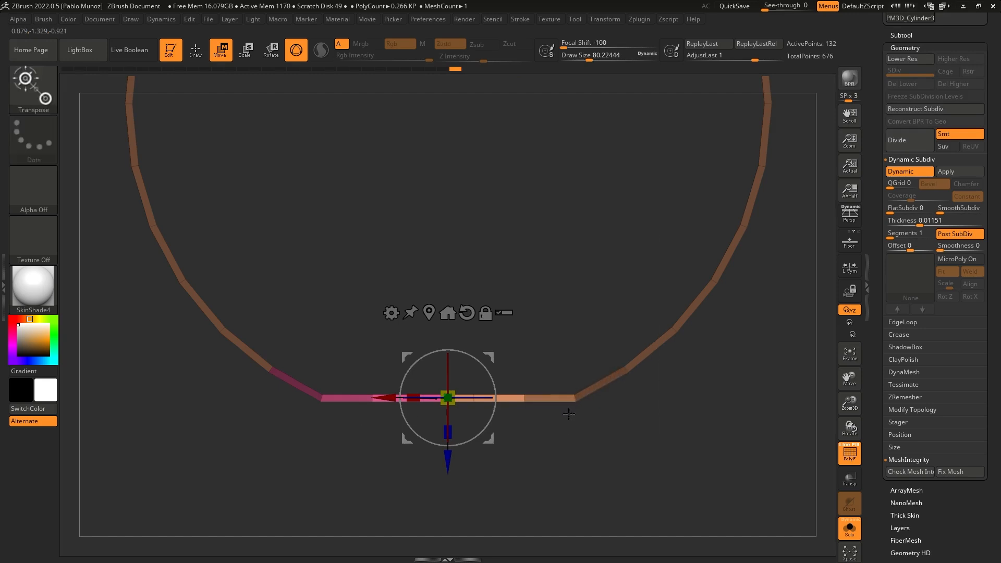
key("ctrl+shift+s")
left_click_drag(451, 459, 449, 481)
key("q")
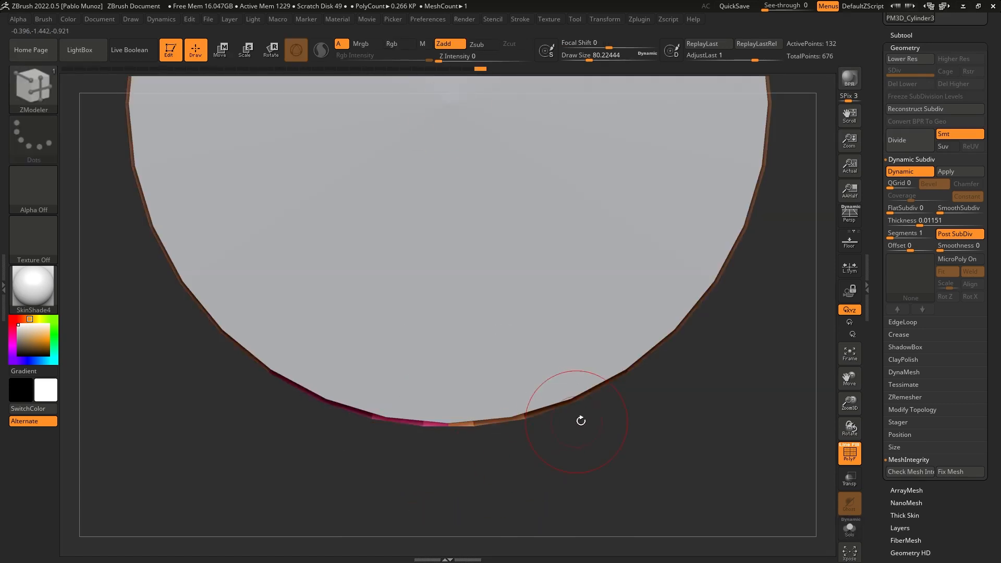
left_click_drag(694, 366, 701, 386, "ctrl+shift")
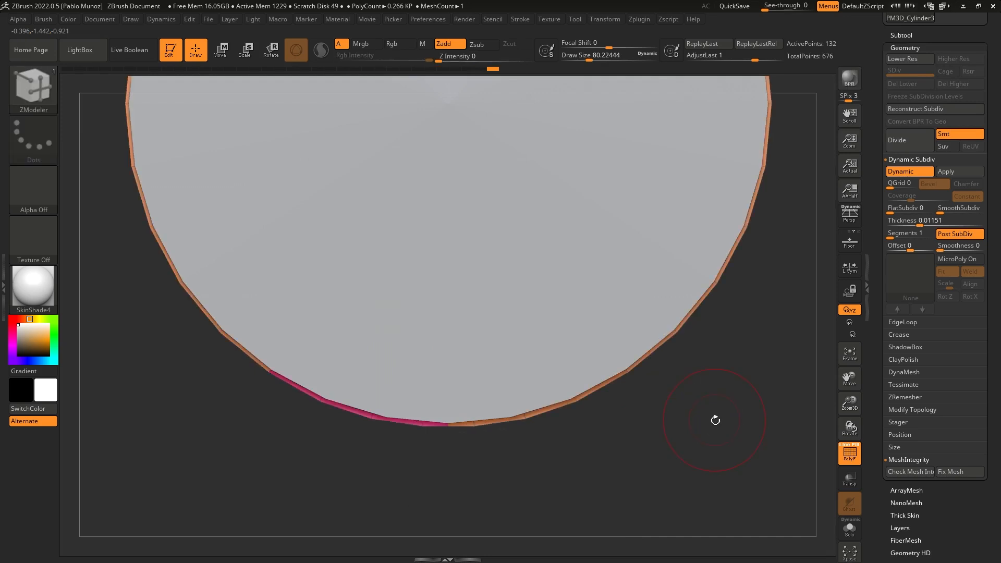
Step: Turn off the Dynamic Subdiv preview on the ring and isolate the diagonal bridge that has its own polygroup
mouse_move(692, 426)
left_mouse_down("alt")
mouse_move(682, 402)
mouse_move(534, 370)
mouse_move(653, 411)
mouse_move(656, 324)
left_mouse_up("alt")
left_click_drag(609, 386, 734, 336)
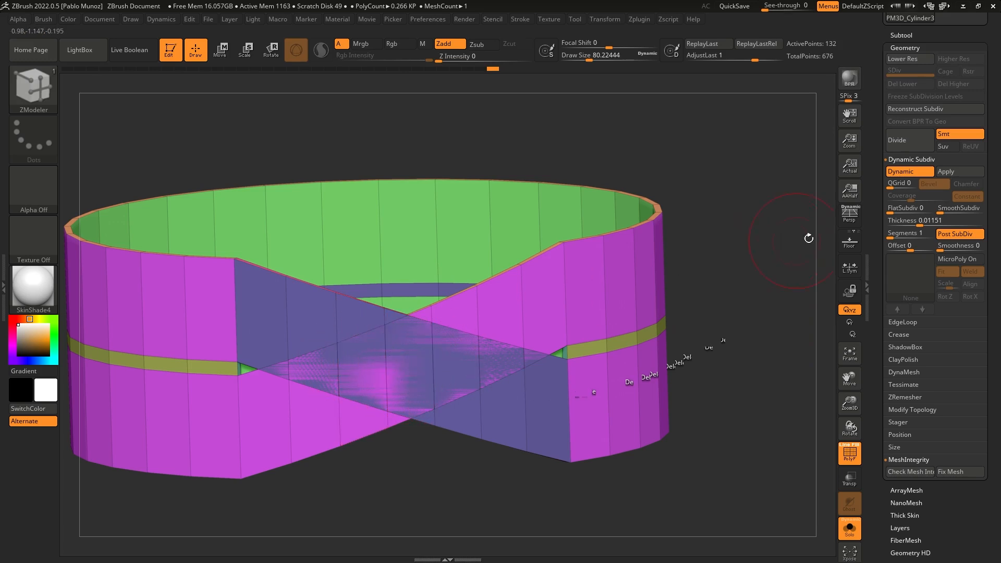
left_click(913, 174)
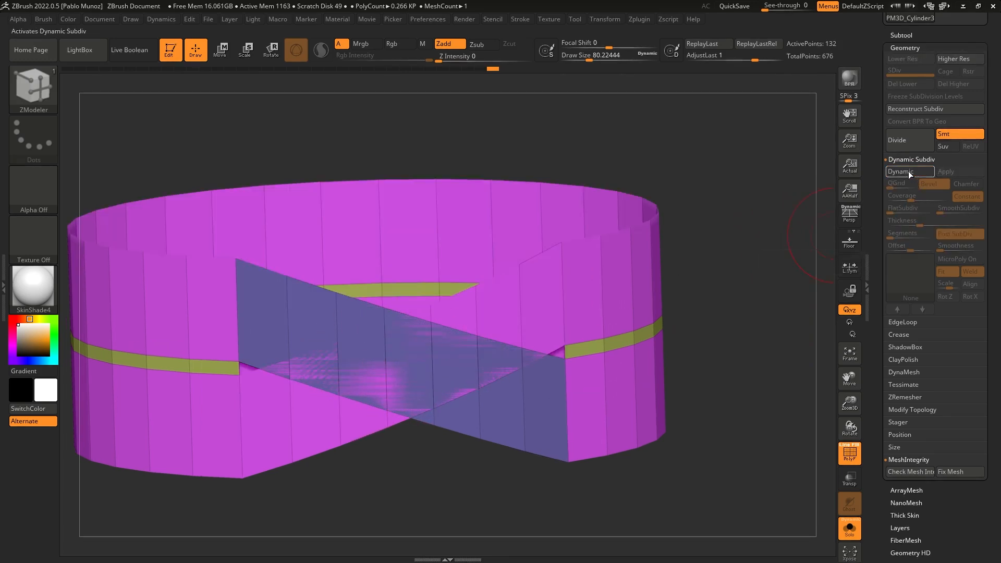
key("ctrl+shift")
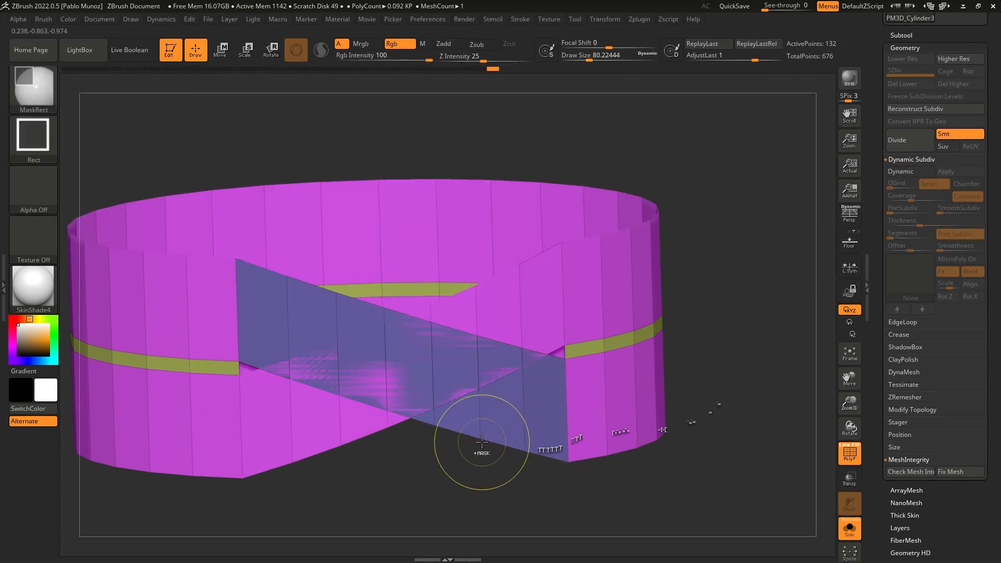
left_click(483, 435, "ctrl+shift")
left_click_drag(626, 319, 396, 304)
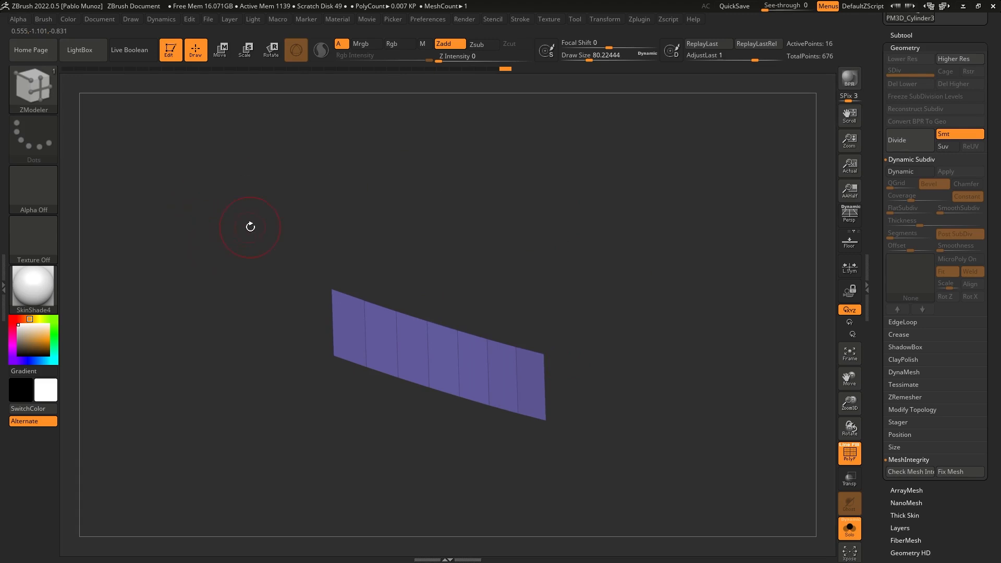
Step: Mask the entire isolated bridge and bring the rest of the ring back into view
mouse_move(259, 195)
left_mouse_down("ctrl")
mouse_move(481, 466)
mouse_move(634, 507)
mouse_move(659, 531)
left_mouse_up("ctrl")
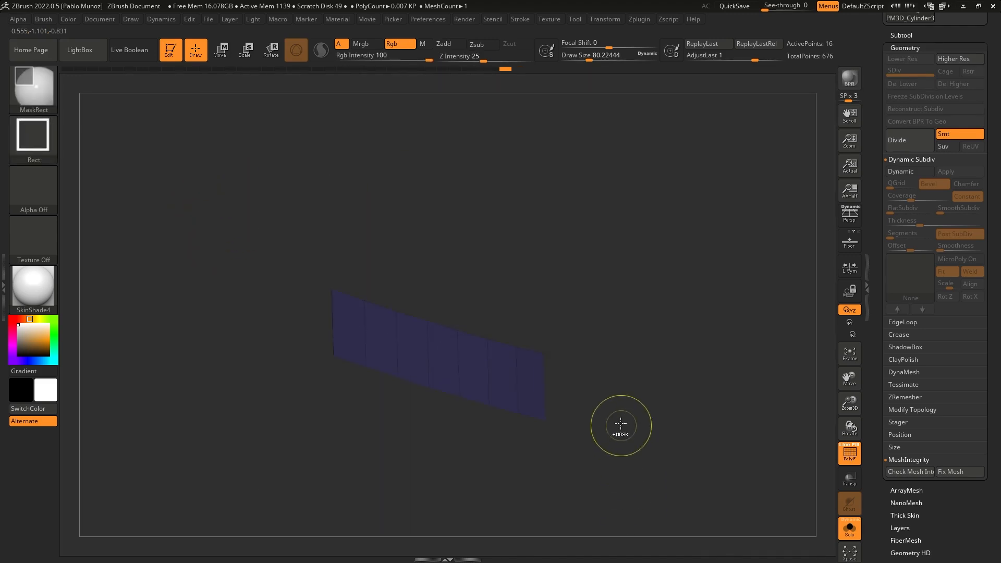
left_click_drag(622, 427, 639, 449, "ctrl")
left_click(630, 339, "ctrl")
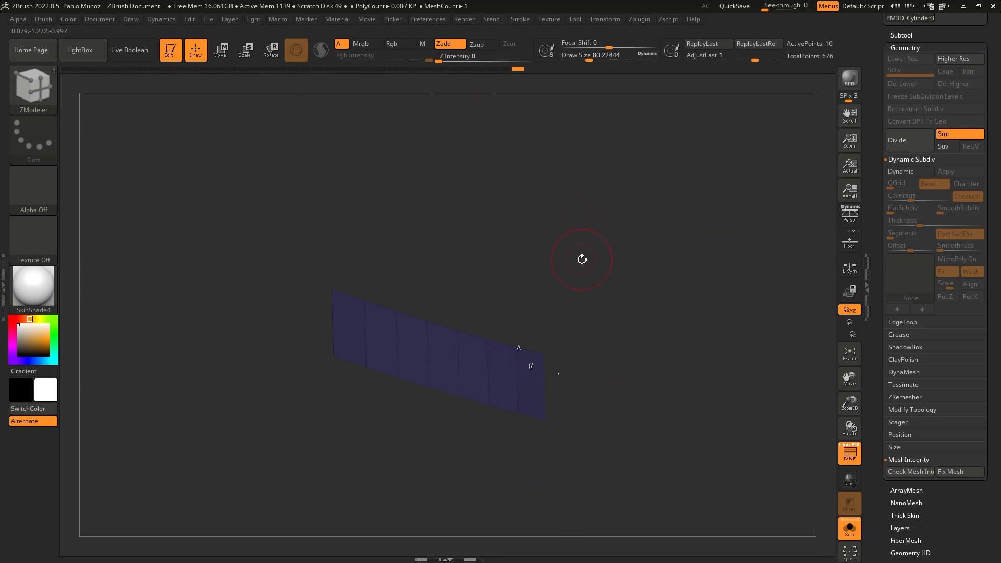
left_click(597, 227, "ctrl+shift")
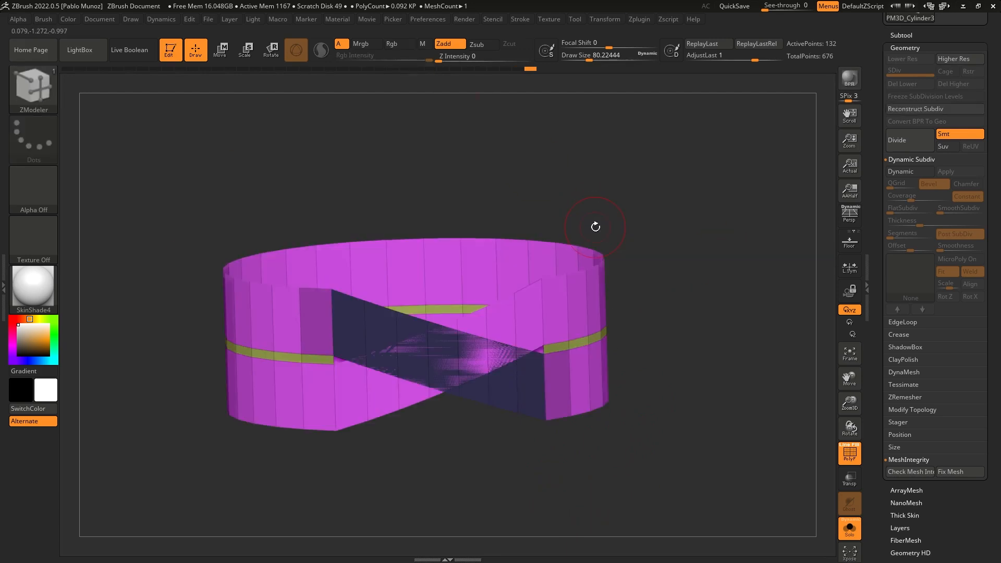
Step: Invert the mask, then mask the vertices at both ends of the bridge so only its middle section stays editable
left_click(646, 199, "ctrl")
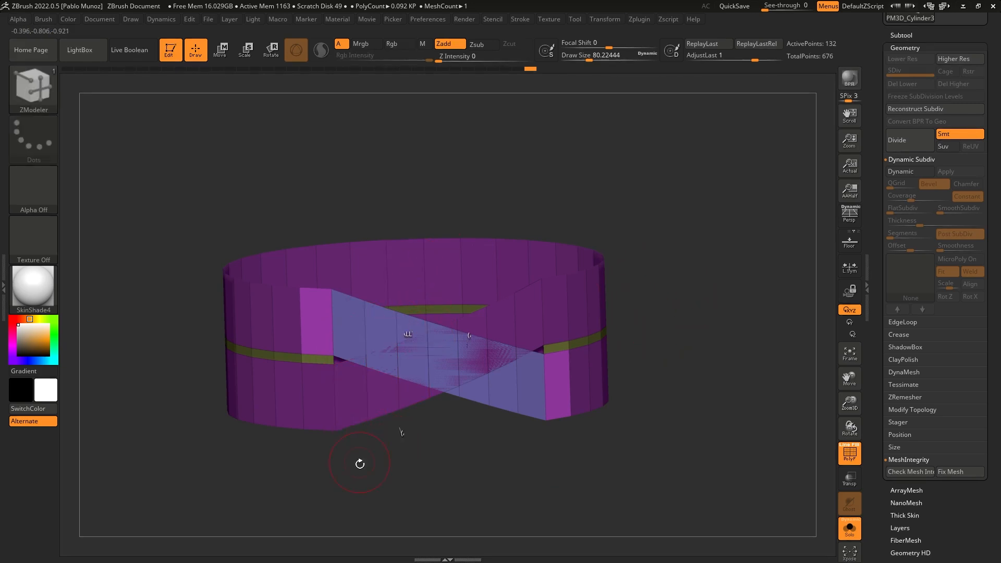
left_click_drag(354, 446, 254, 222, "ctrl")
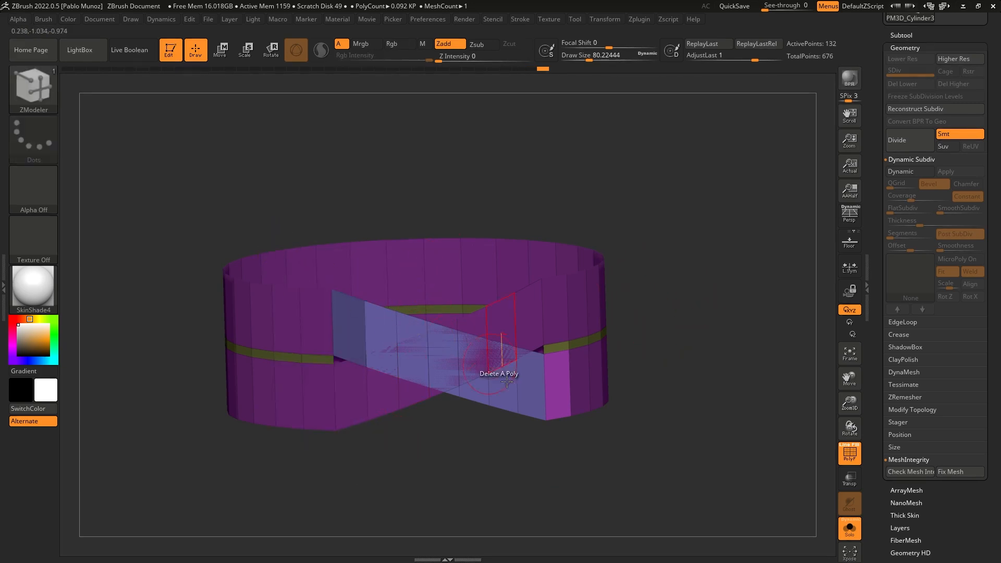
left_click_drag(585, 454, 513, 282)
Step: Use the gizmo to shift the bridge's unmasked middle slightly inward along Z and adjust its depth so it passes behind the other bridge
left_click_drag(590, 449, 116, 86)
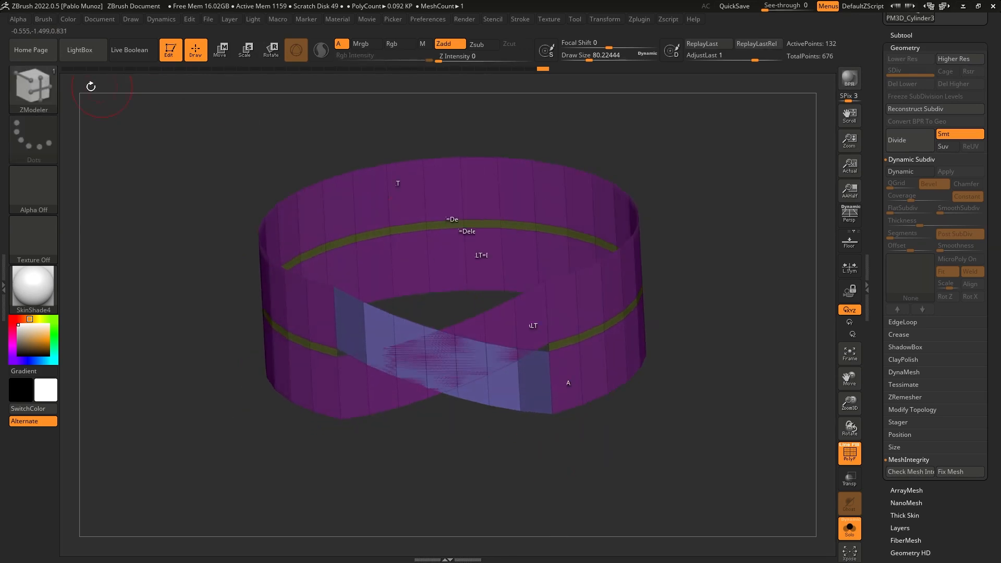
left_click(221, 51)
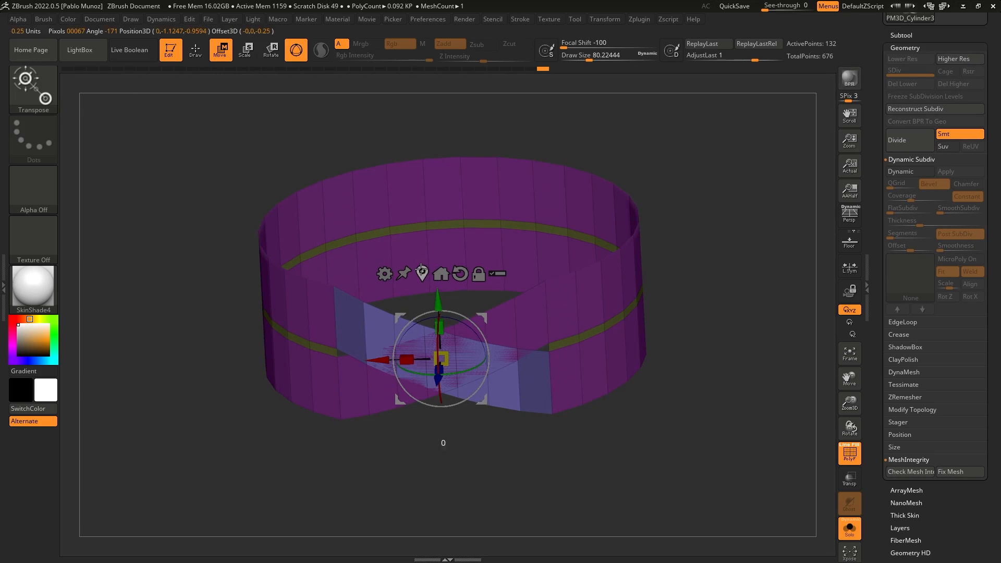
left_click_drag(636, 174, 707, 290)
left_click_drag(446, 401, 444, 396)
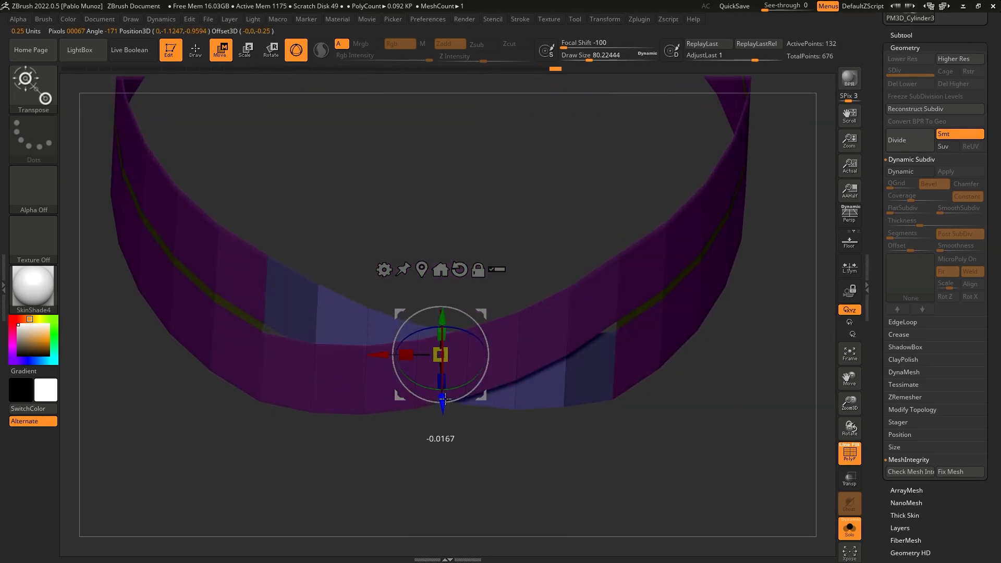
left_click_drag(519, 451, 500, 404)
left_click_drag(452, 470, 550, 425)
left_click_drag(620, 425, 625, 373)
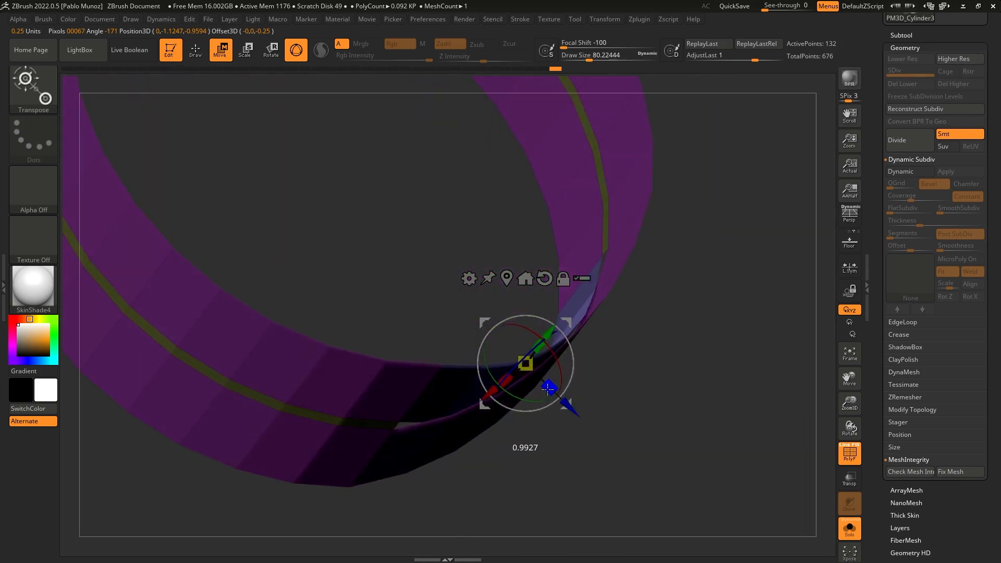
left_click_drag(525, 373, 524, 371)
left_click_drag(569, 406, 566, 404)
left_click_drag(593, 439, 602, 429)
key("q")
left_click_drag(624, 356, 623, 364)
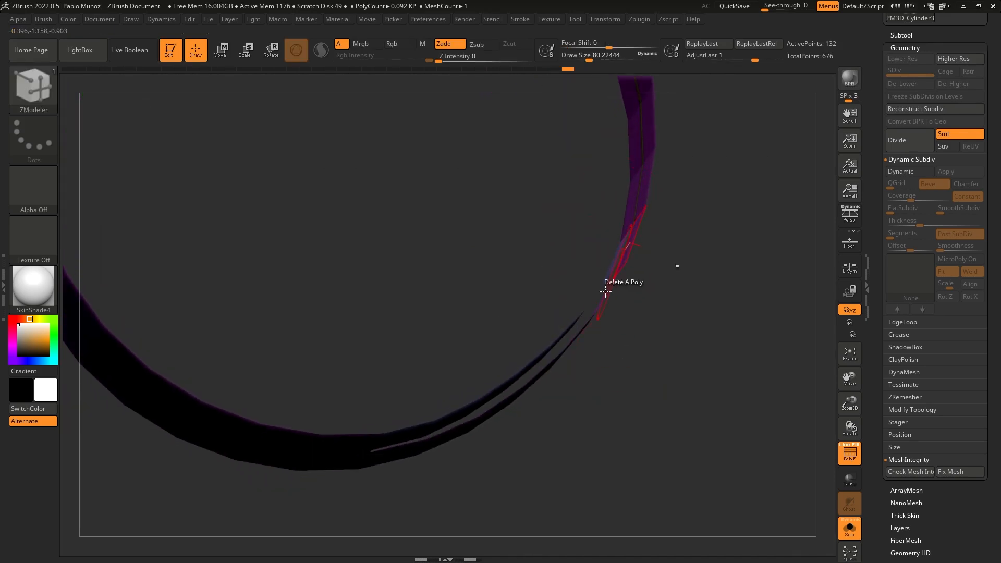
Step: Preview the thickness with Dynamic Subdiv to check the gap between the crossing bridges, clear the mask, and turn the preview off
left_click_drag(512, 379, 772, 236)
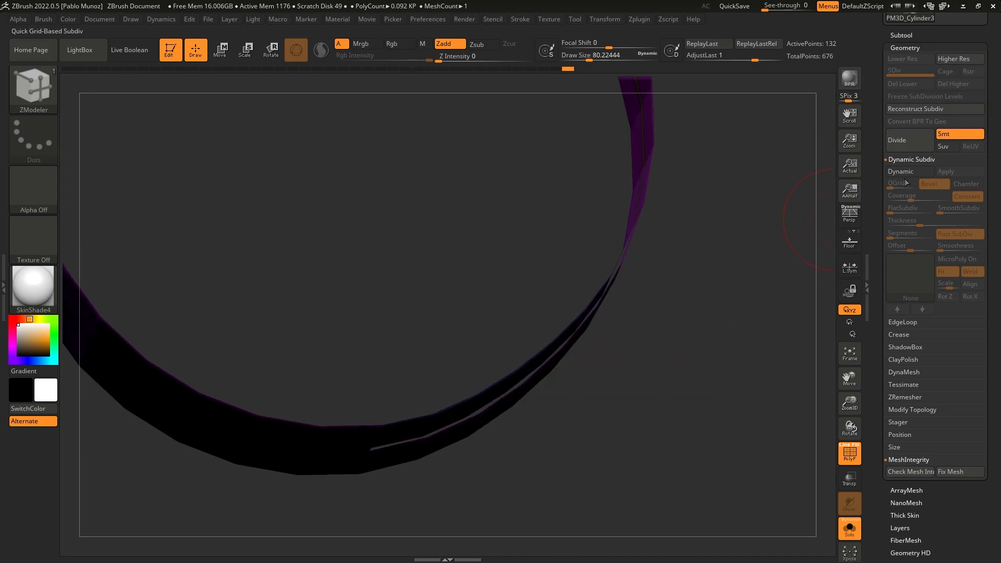
left_click(906, 171)
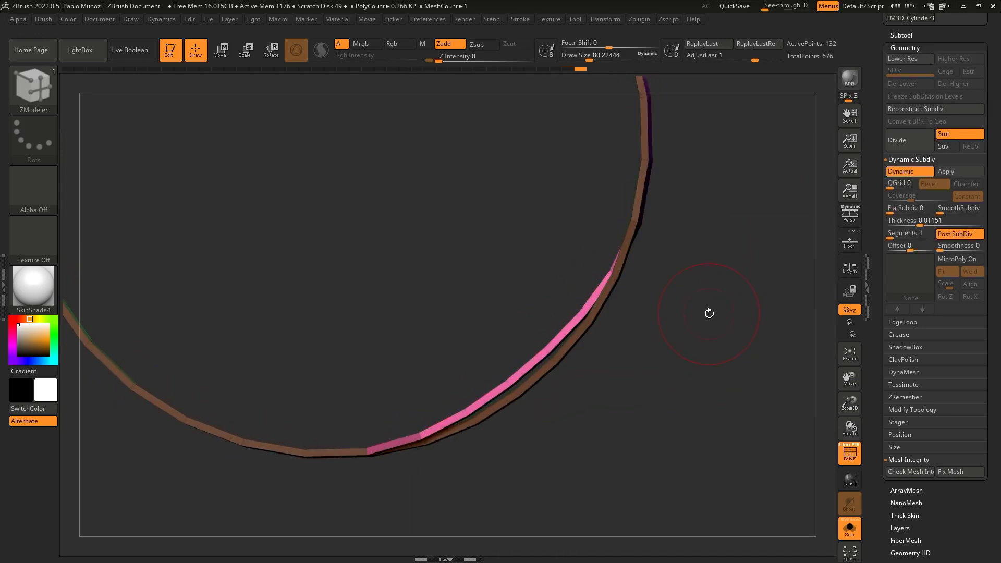
key("space")
left_click_drag(671, 339, 656, 246)
mouse_move(656, 246)
right_mouse_down("shift")
mouse_move(619, 255)
mouse_move(612, 204)
mouse_move(496, 216)
right_mouse_up("shift")
left_click_drag(638, 187, 667, 258, "ctrl")
right_click_drag(667, 257, 667, 305, "ctrl")
left_click(905, 173)
right_click_drag(734, 195, 666, 283, "ctrl")
right_click_drag(666, 283, 676, 201, "alt")
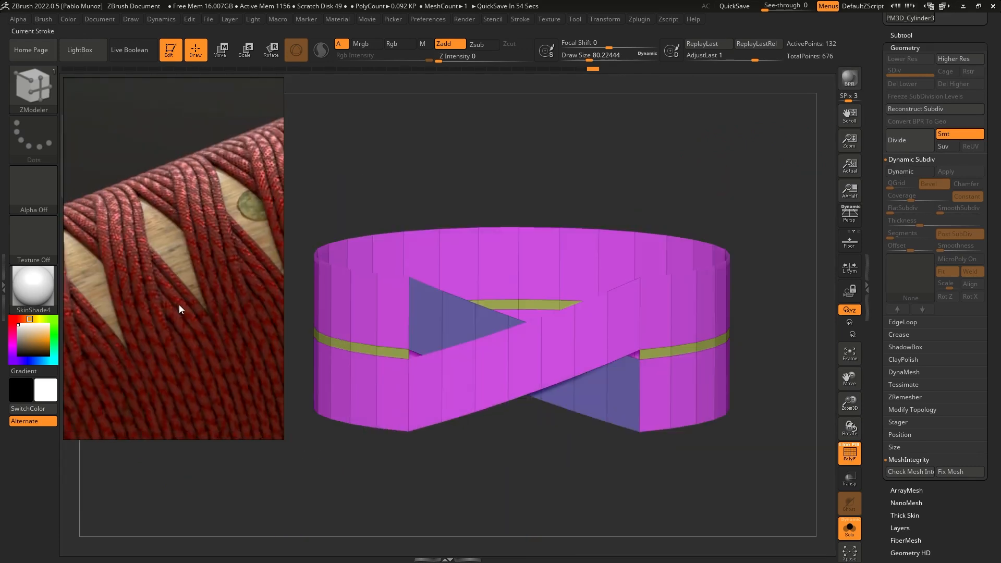
Step: Insert multiple evenly spaced edge loops around the ring with ZModeler, dividing its bands into narrow strips with alternating polygroups
middle_click_drag(179, 305, 162, 318)
right_click_drag(634, 197, 688, 160)
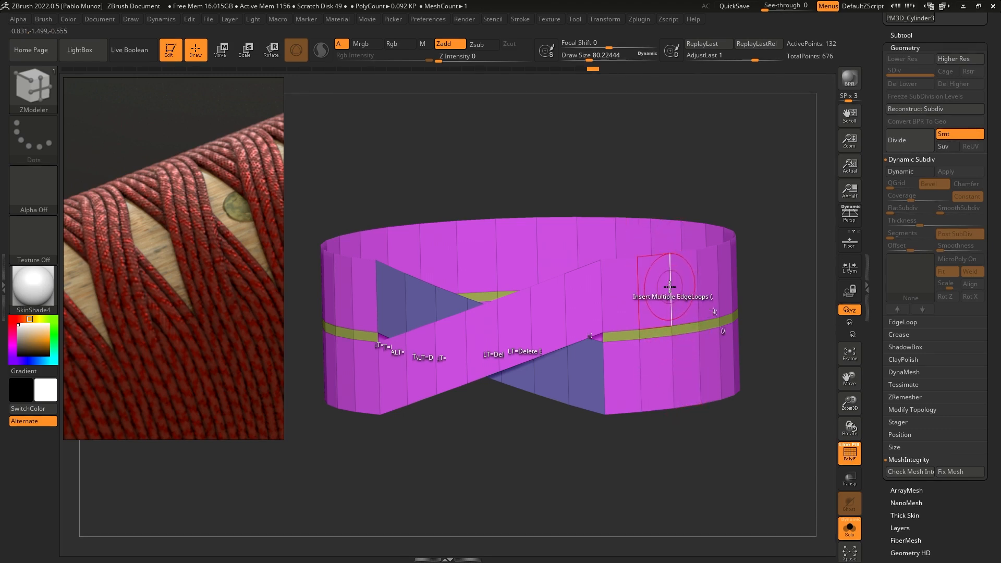
key("space")
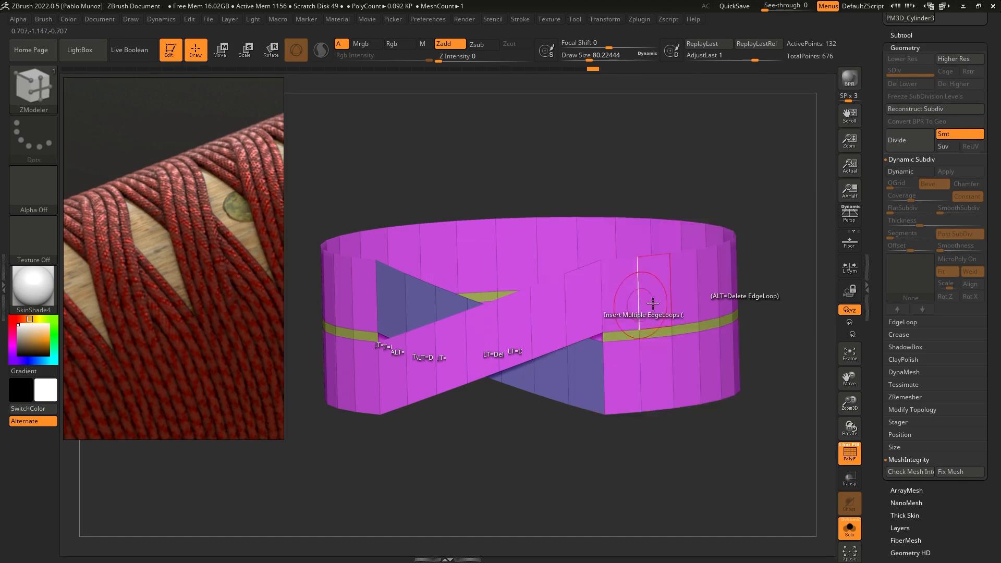
left_click(671, 290)
left_click(681, 283)
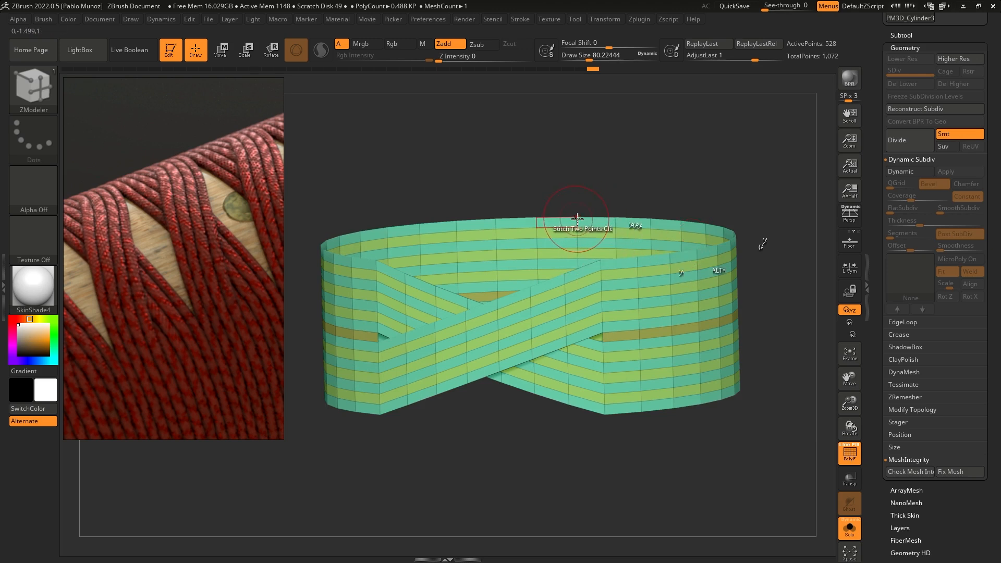
Step: Isolate one set of alternating strips, assign it a new polygroup, and show the whole mesh again
key("ctrl+shift")
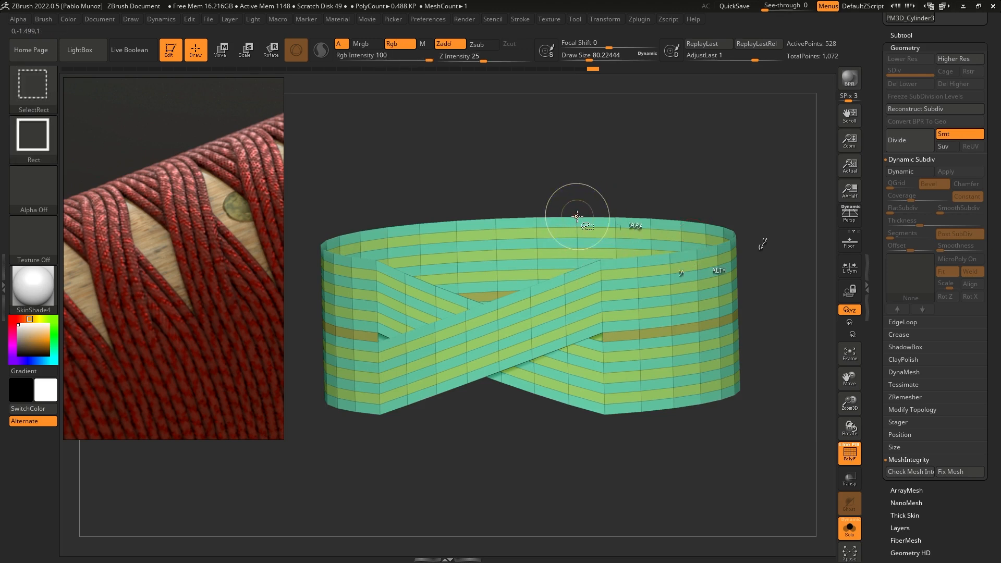
left_click(577, 216, "ctrl+shift")
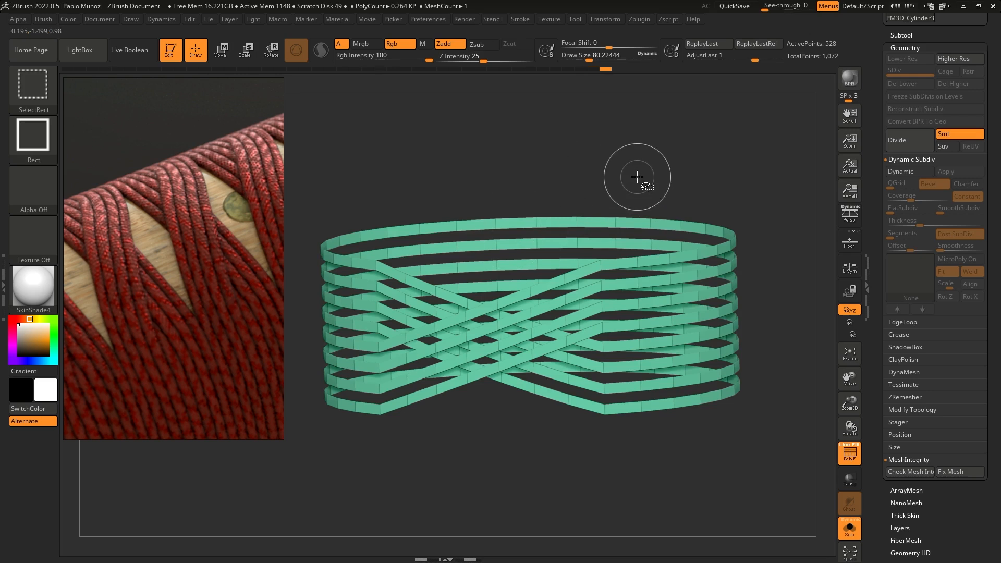
key("ctrl")
key("ctrl+w")
left_click(648, 164, "ctrl+shift")
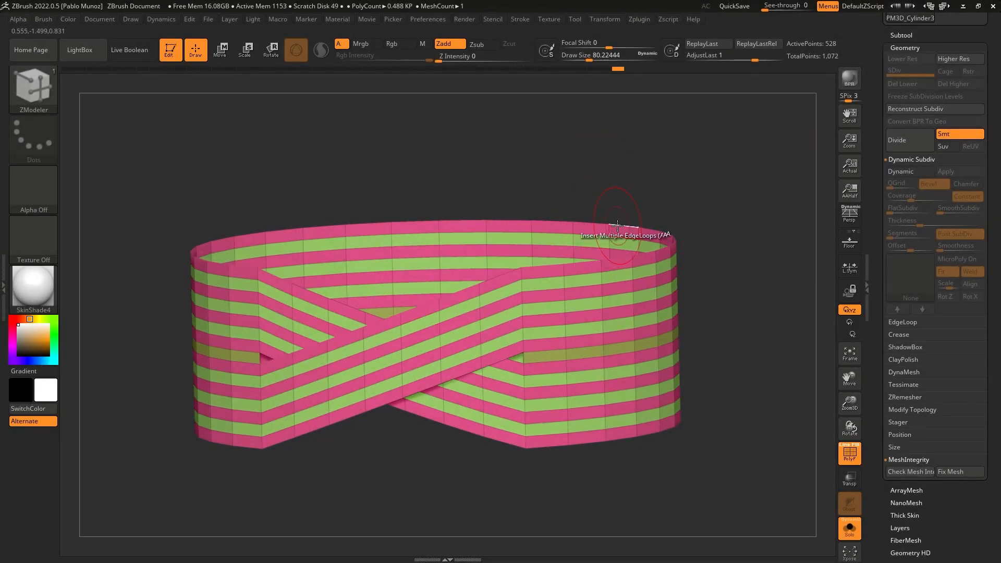
Step: Rename the ring's subtool PM3D_Cylinder3D1 as "option 1"
left_click_drag(883, 45, 900, 248)
left_click(901, 249)
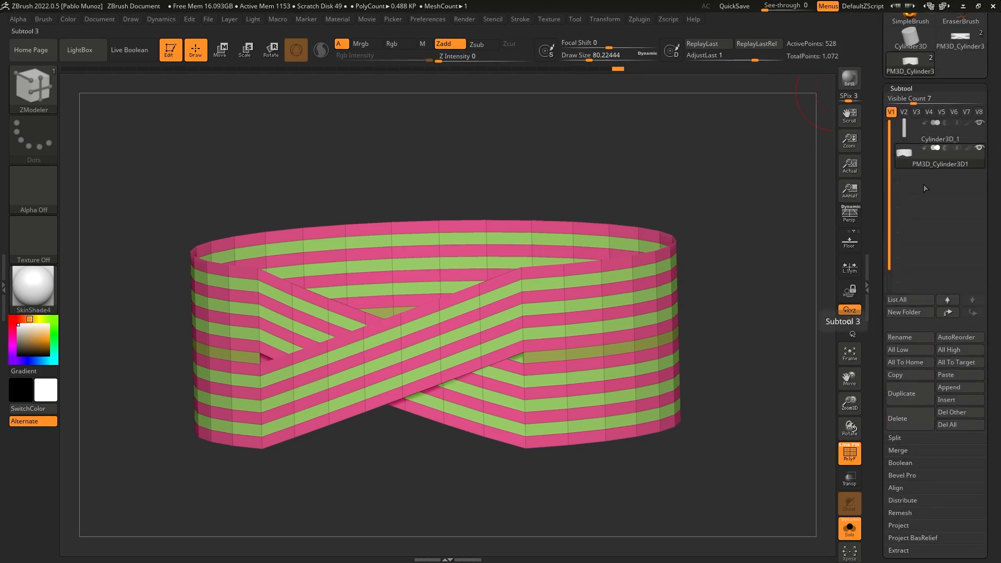
mouse_move(927, 163)
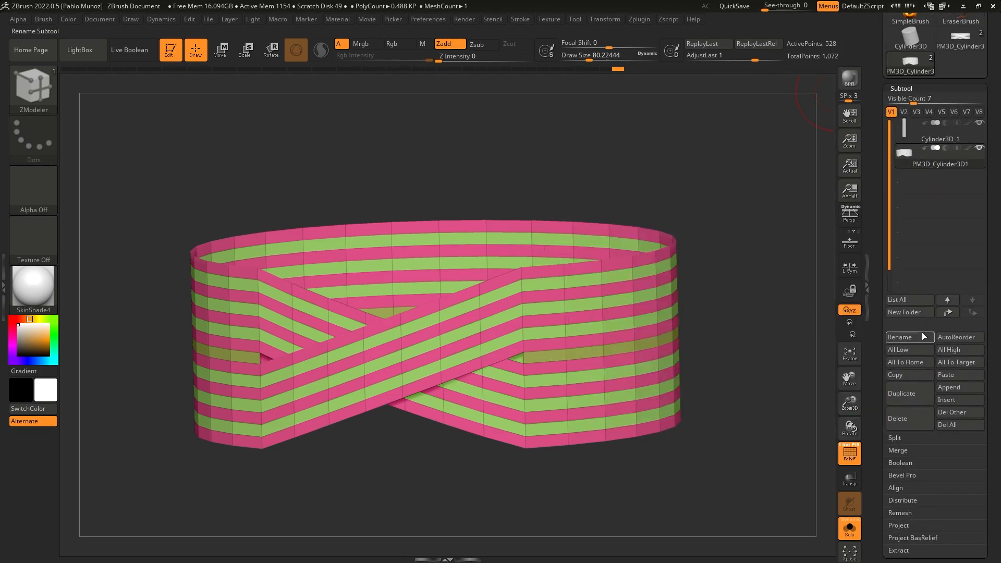
left_click(910, 337)
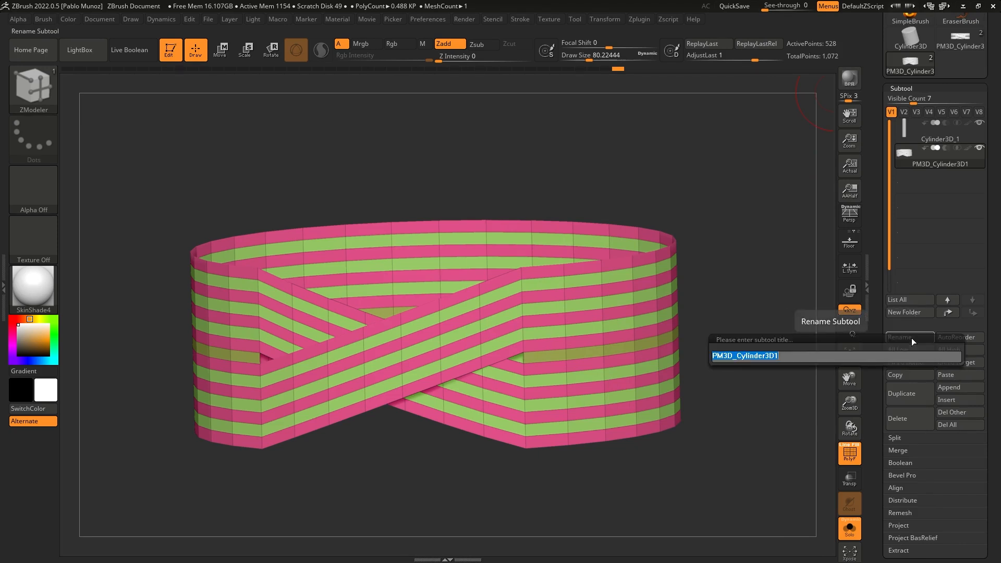
type("option 1")
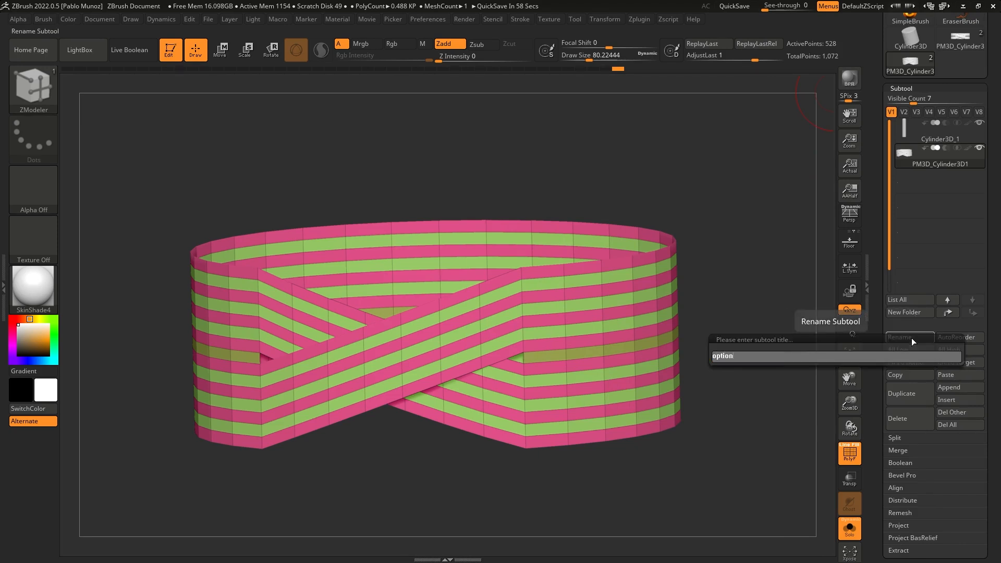
key("Return")
Step: Duplicate the subtool, name the copy "option 2", and make "option 1" the active subtool again
left_click(902, 394)
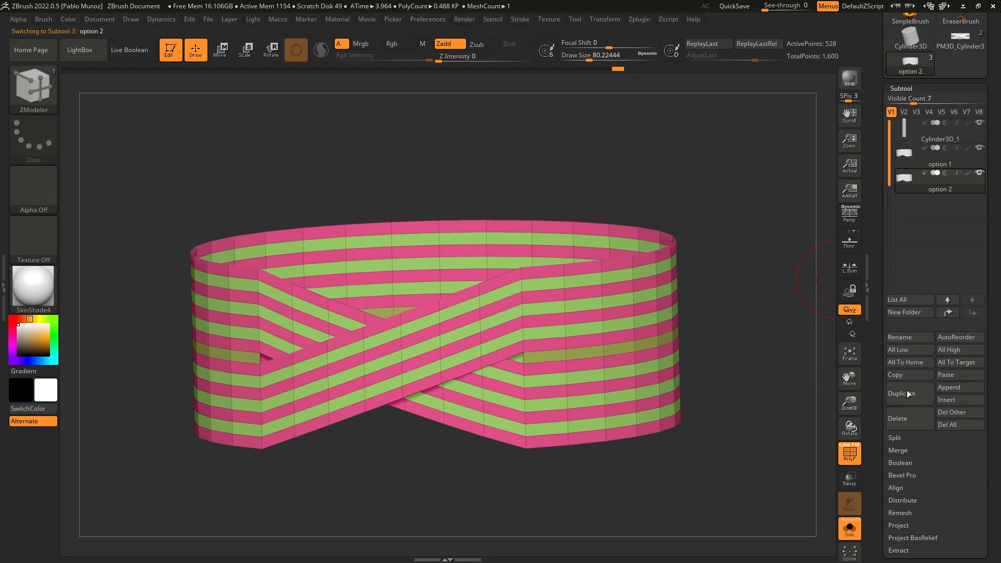
left_click(912, 339)
type("option 2")
key("Return")
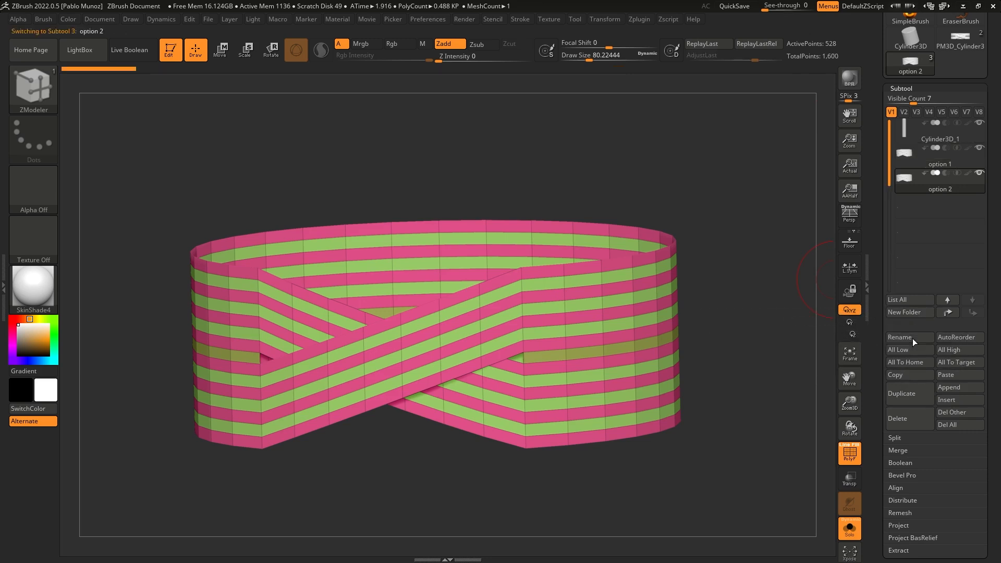
left_click(968, 165)
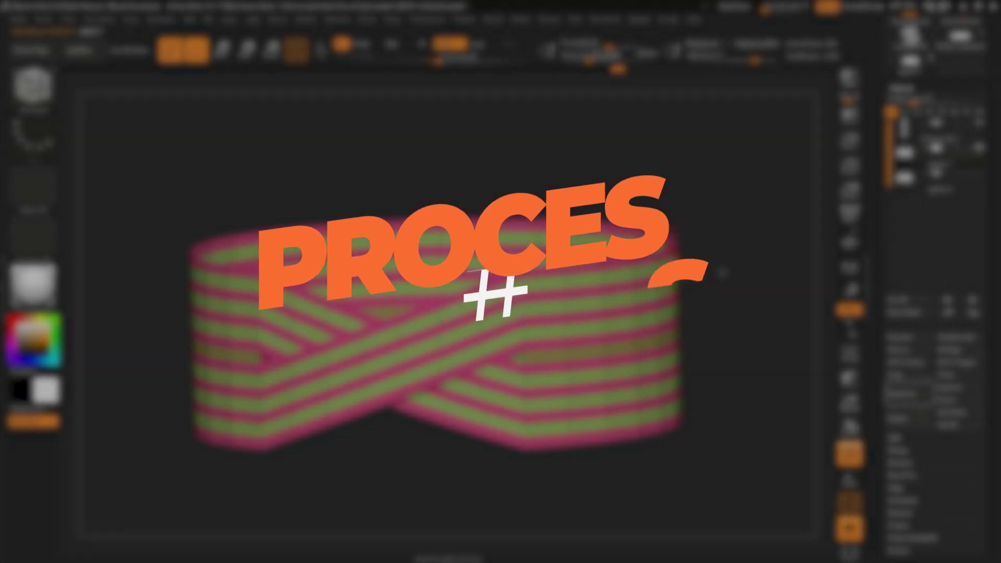
Step: Extrude all pink polygroup strips outward from the "option 1" ring with ZModeler, using Extrude with the Polygroup All target
scroll(884, 281, "down", 6)
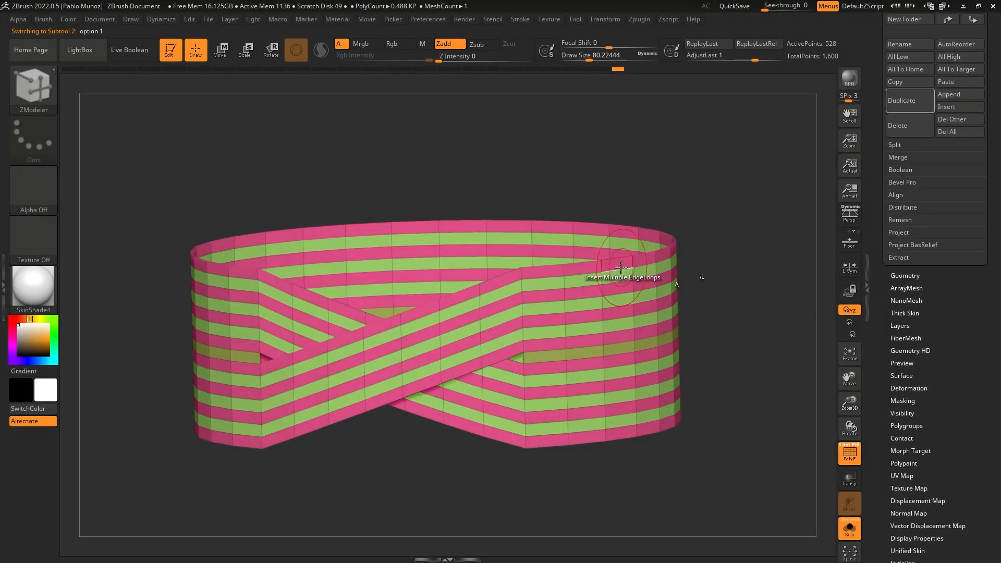
key("space")
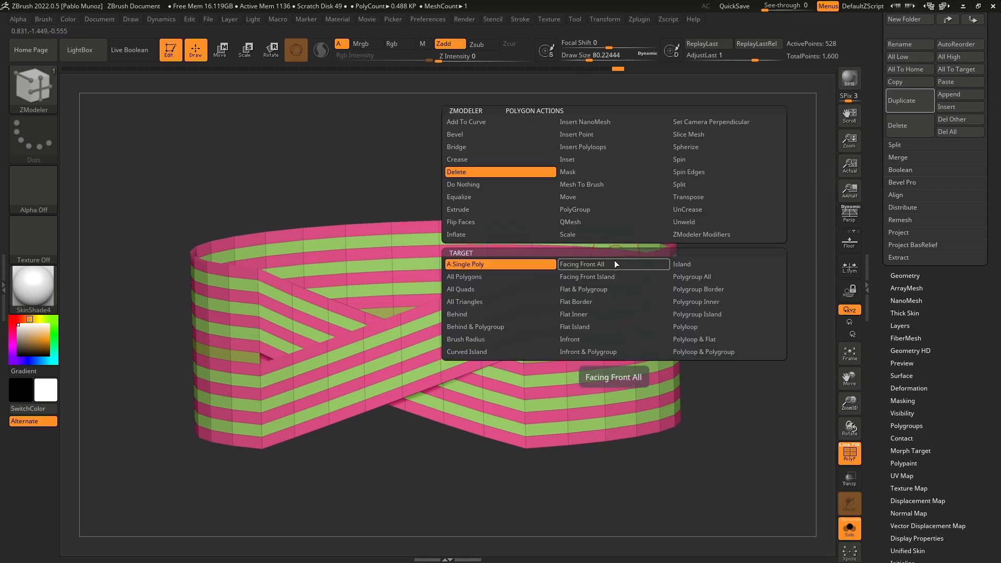
left_click(481, 208)
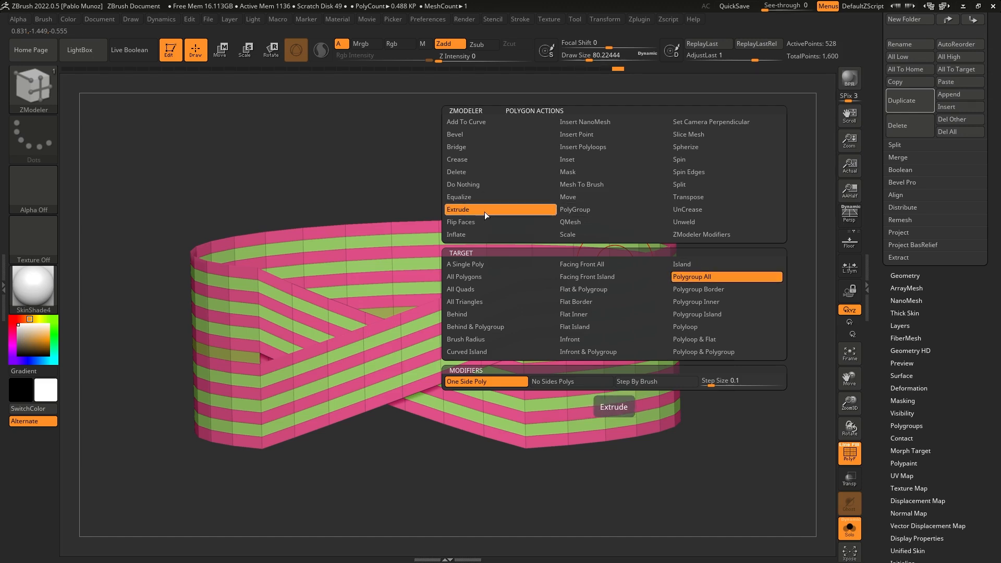
left_click(471, 212)
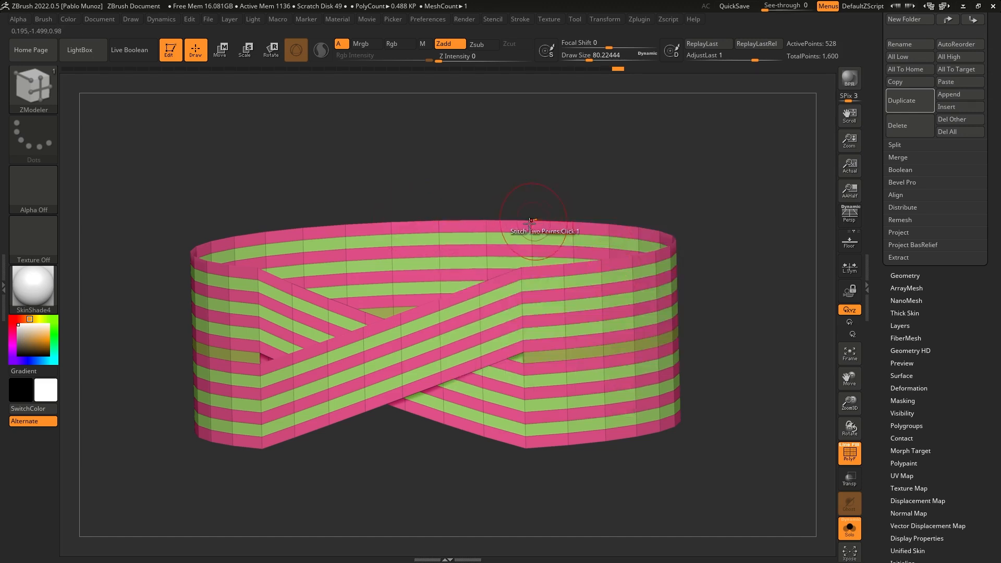
left_click_drag(706, 224, 730, 197)
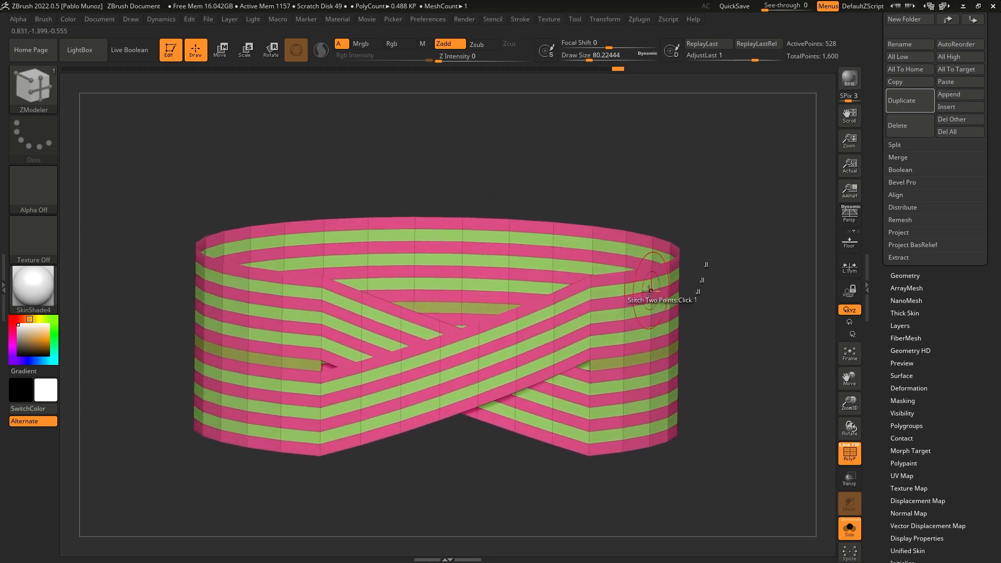
left_click_drag(640, 277, 652, 277)
mouse_move(727, 187)
left_mouse_down()
mouse_move(715, 183)
mouse_move(721, 194)
left_mouse_up()
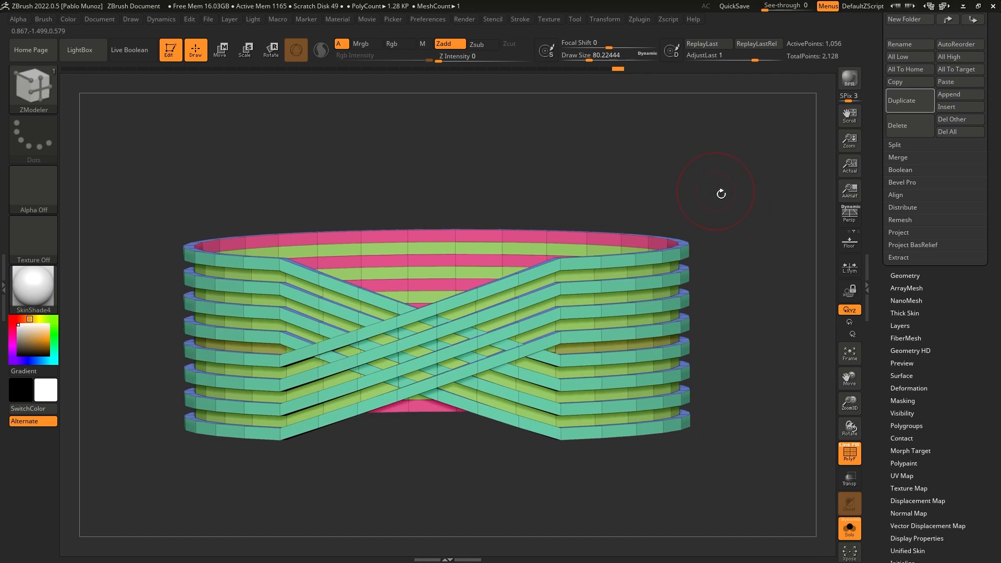
key("shift")
Step: Enable Dynamic Subdiv on the ring with Thickness at 0 and SmoothSubdiv at 3 to round the strips into cords
left_click(912, 274)
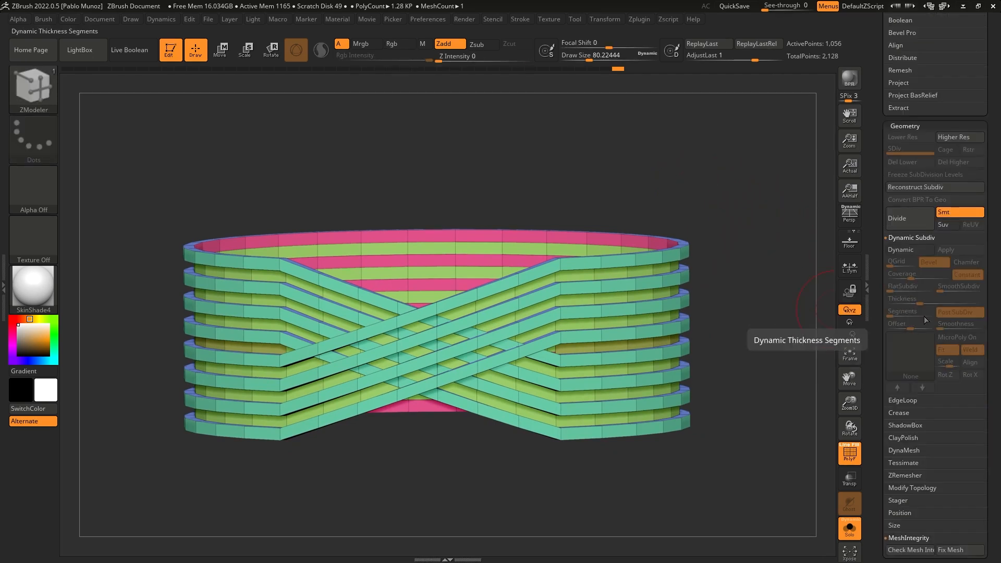
left_click(910, 250)
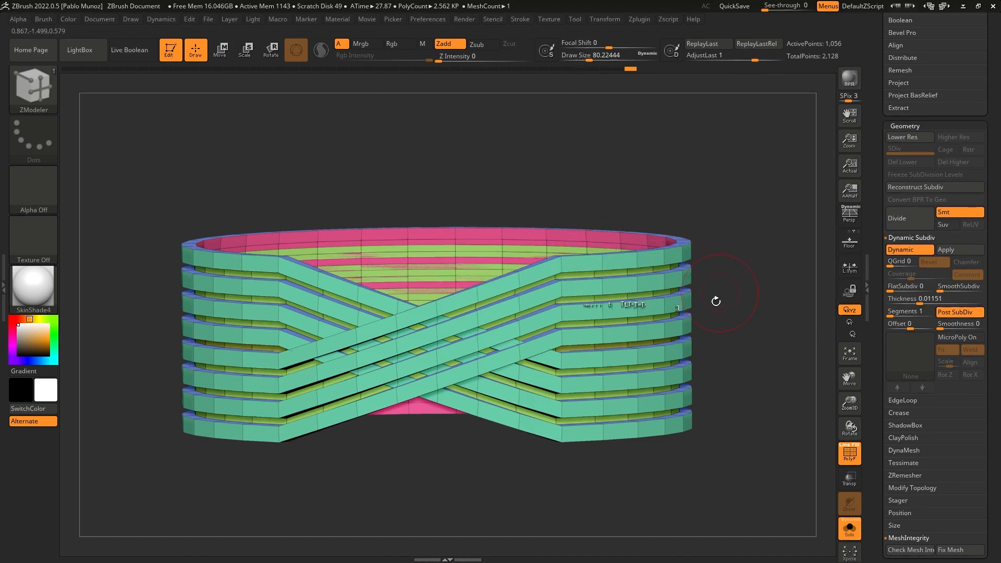
left_click_drag(918, 301, 881, 306)
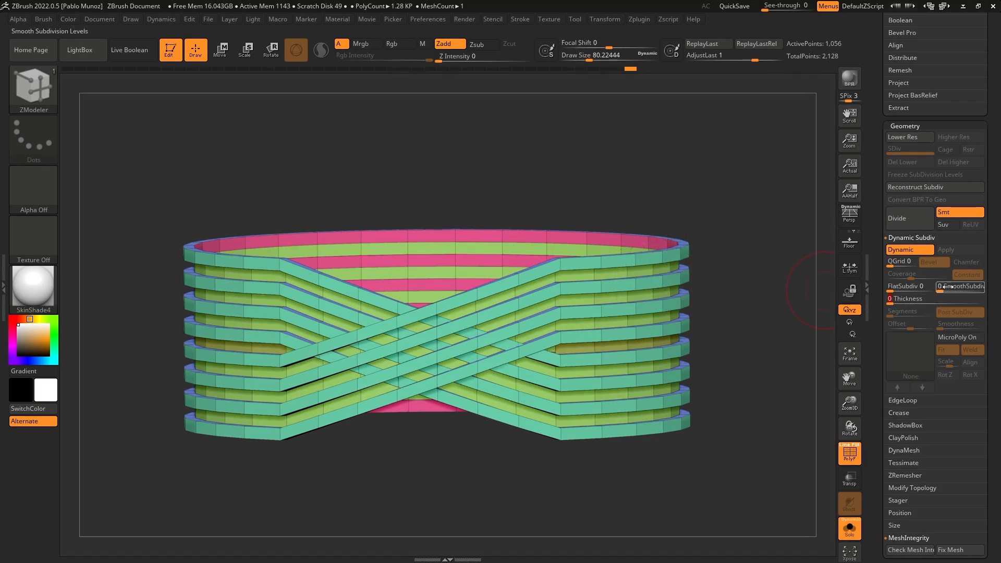
left_click_drag(947, 286, 957, 291)
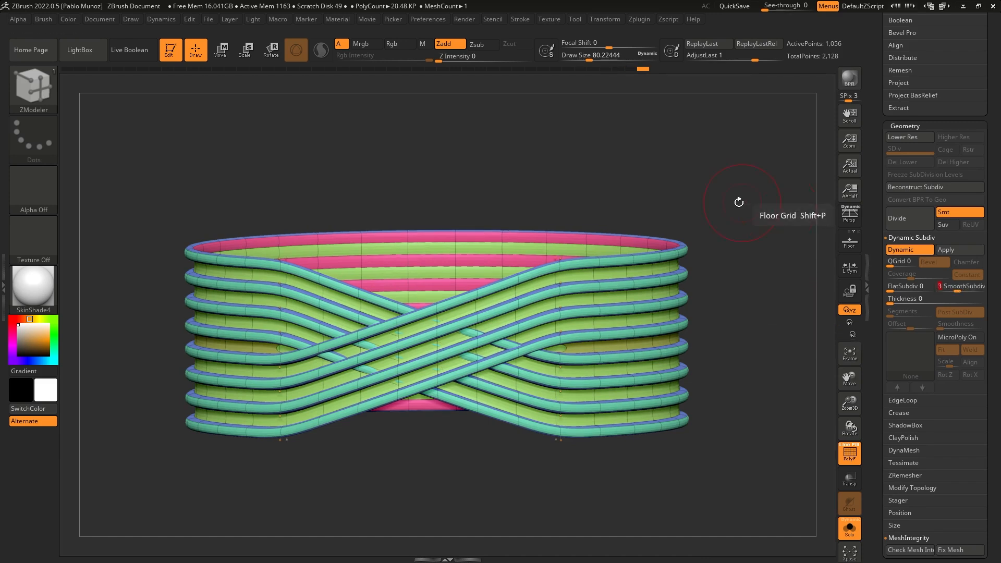
left_click_drag(726, 198, 729, 203, "shift")
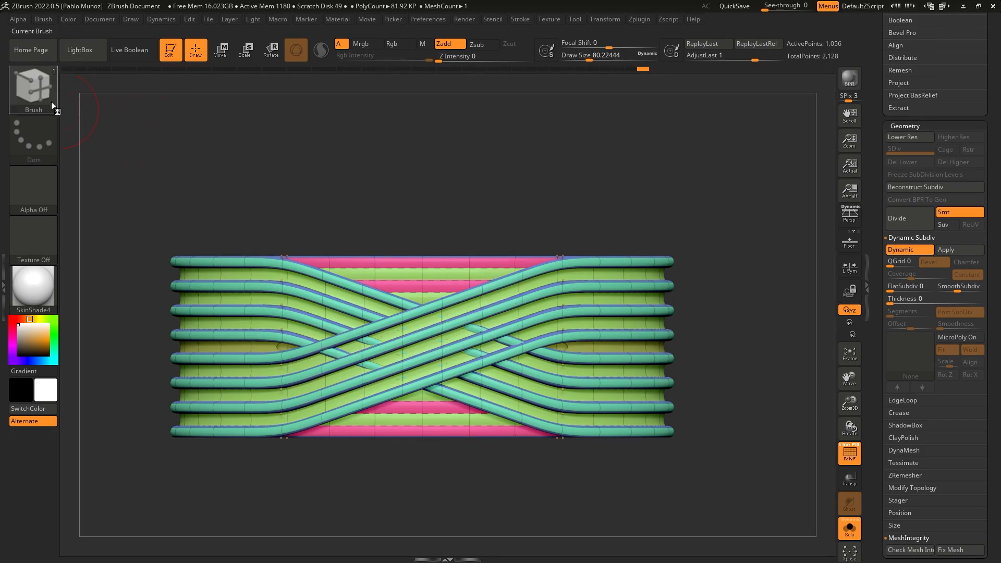
Step: Select the Move Topological brush and set its draw size to about 234
left_click(35, 88)
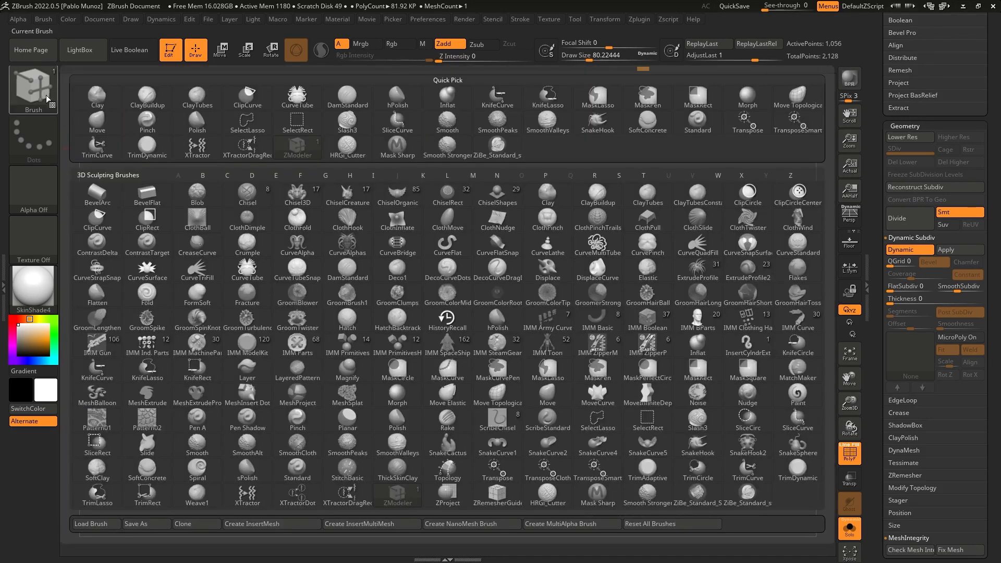
left_click(798, 96)
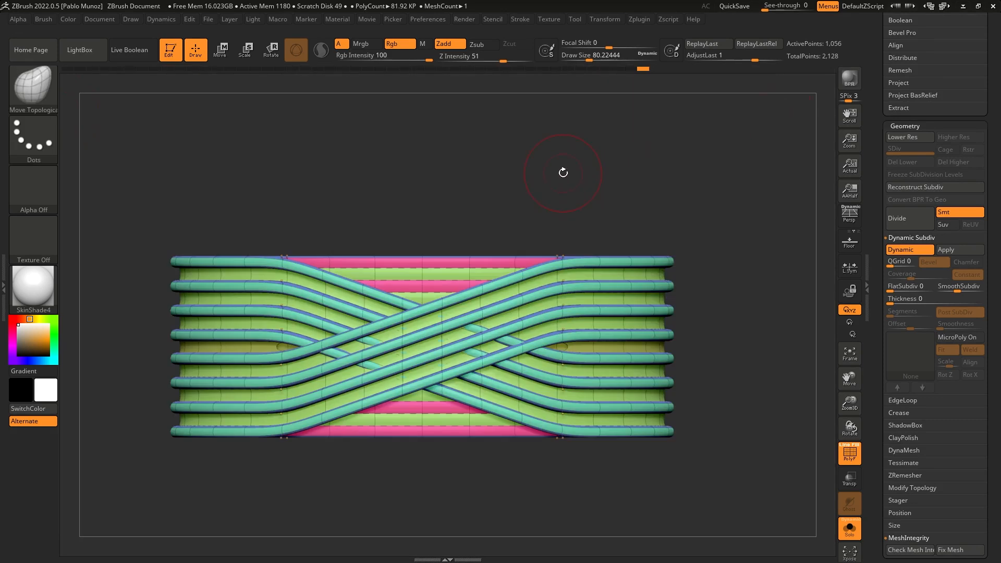
key("b")
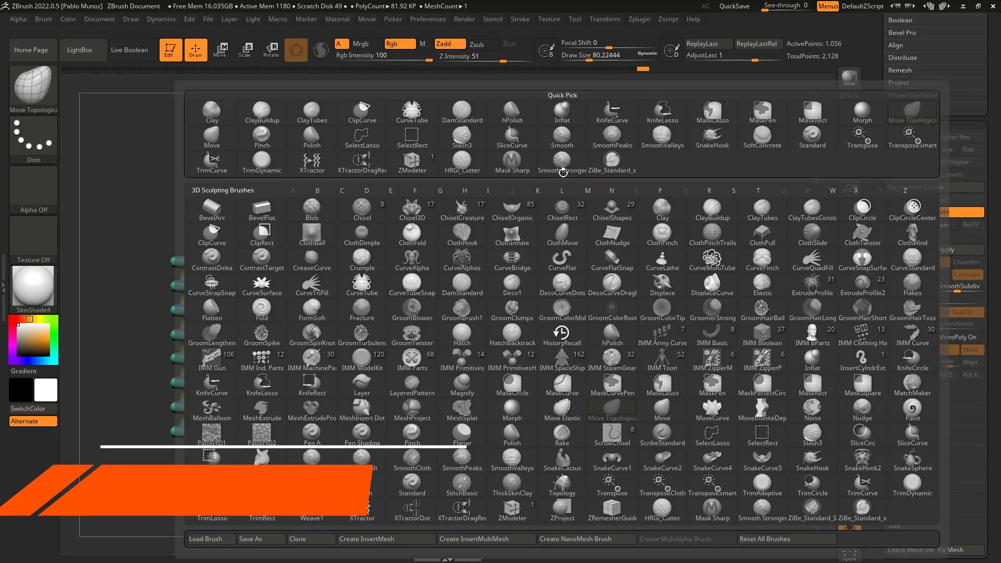
key("m")
key("t")
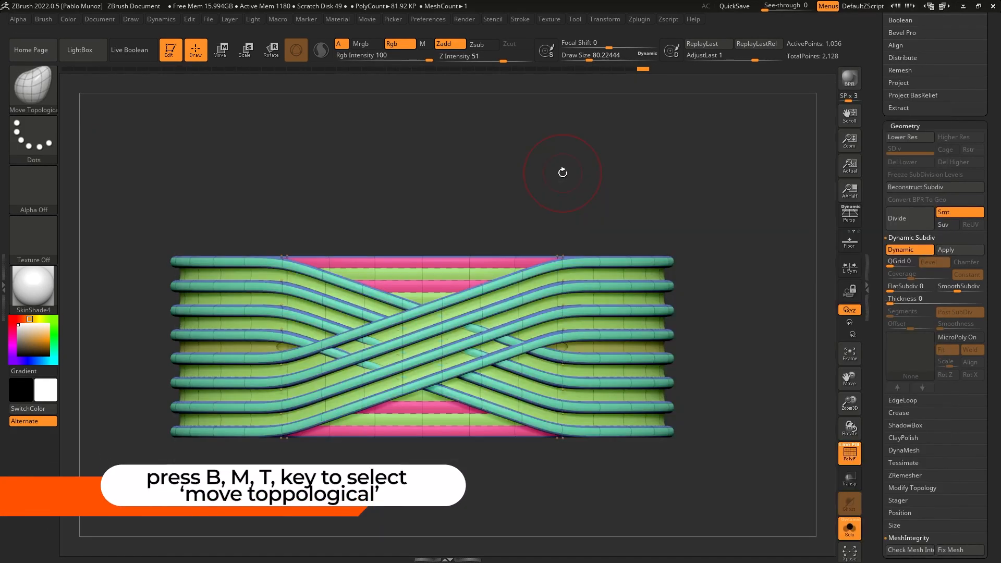
key("space")
left_click_drag(558, 172, 575, 171)
Step: Nudge the overlapping cords around the front crossing to loosen their straight paths
left_click_drag(576, 172, 624, 155, "alt")
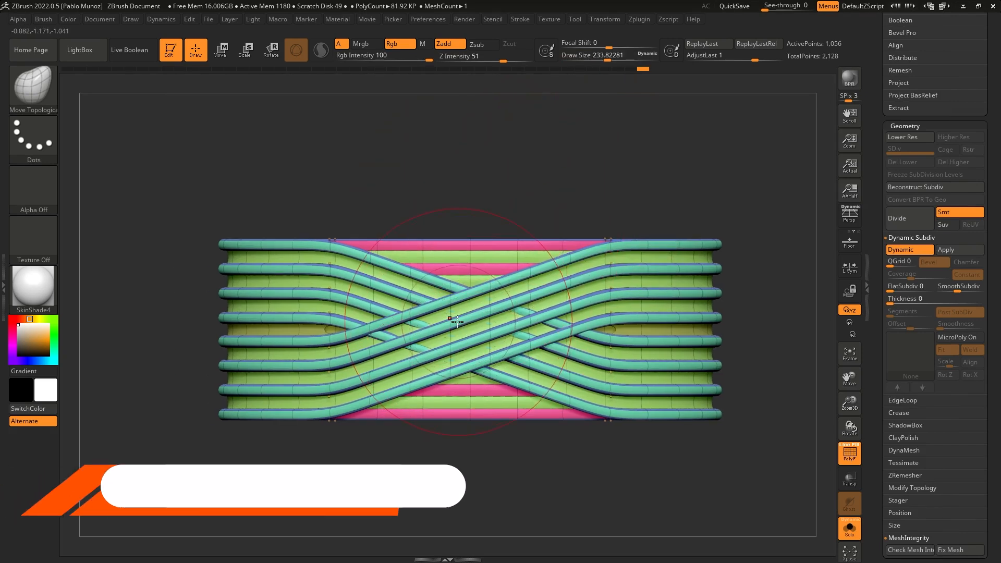
left_click_drag(450, 325, 406, 334, "alt")
left_click_drag(523, 328, 557, 300, "alt")
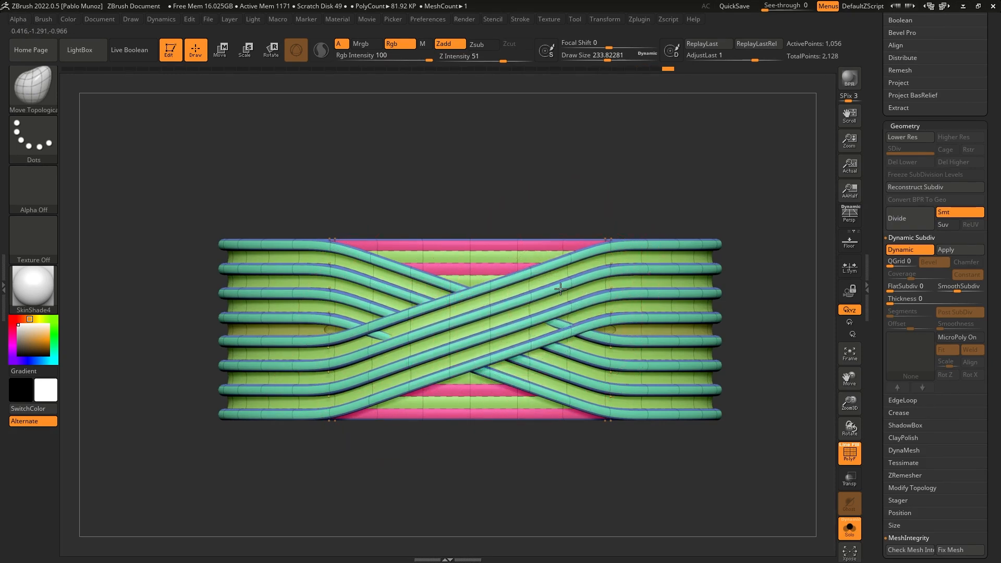
mouse_move(370, 326)
left_mouse_down("alt")
mouse_move(382, 336)
mouse_move(373, 342)
left_mouse_up("alt")
mouse_move(374, 303)
right_mouse_down()
mouse_move(375, 342)
mouse_move(368, 327)
right_mouse_up()
Step: Reduce the draw size to 112 and reposition the overlapping bands at the crossing along the ring's curved profile
key("space")
right_click_drag(469, 309, 484, 245)
right_click_drag(532, 448, 519, 346)
key("space")
left_click_drag(572, 281, 576, 282)
mouse_move(572, 215)
right_mouse_down()
mouse_move(647, 251)
mouse_move(554, 284)
mouse_move(585, 284)
right_mouse_up()
key("space")
left_click_drag(584, 283, 578, 282)
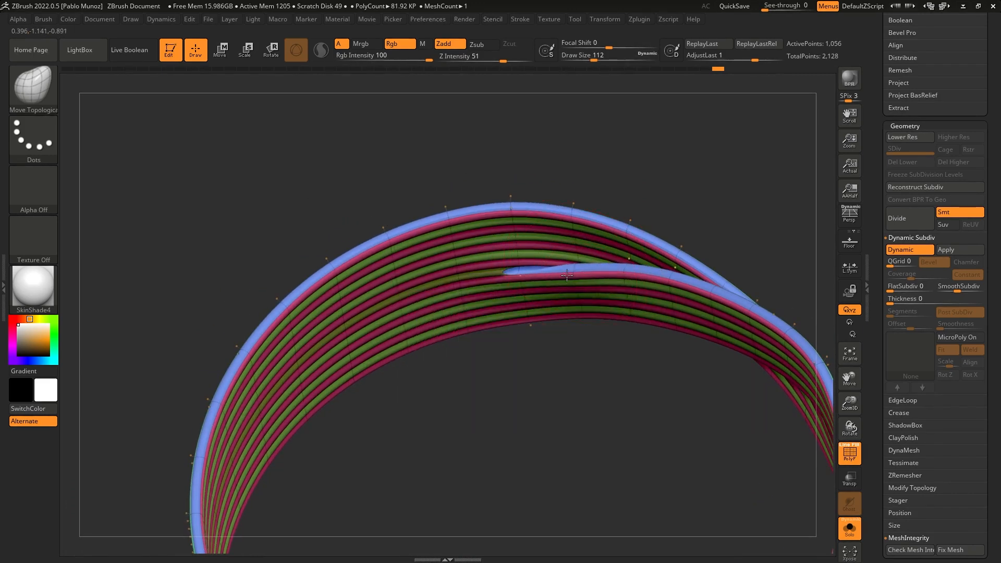
Step: Set the draw size to about 158 and refine the separation between the inner and outer bands at the crossing
right_click_drag(551, 273, 579, 288)
key("space")
left_click_drag(571, 290, 582, 291)
right_click_drag(580, 296, 588, 289)
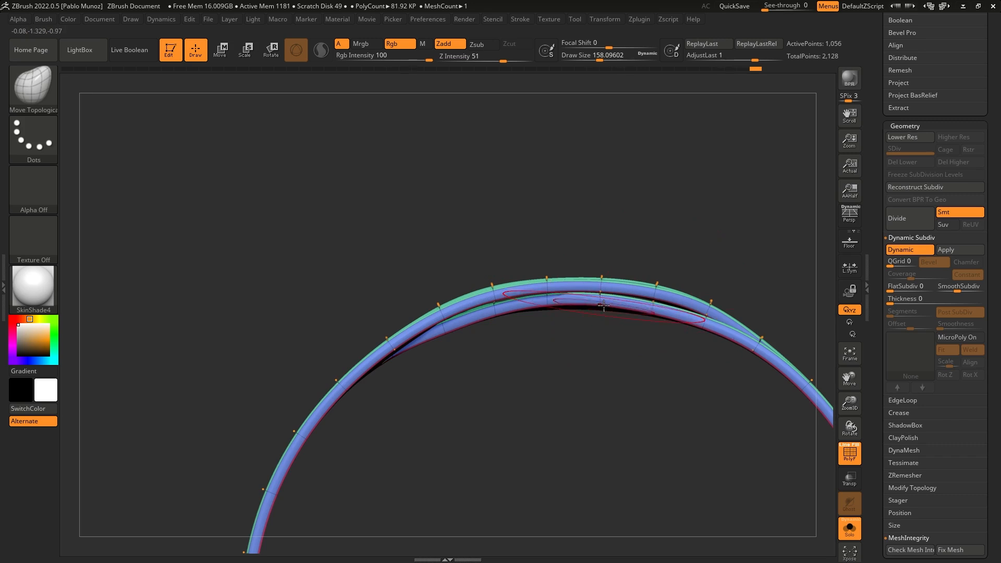
right_click_drag(604, 306, 578, 320)
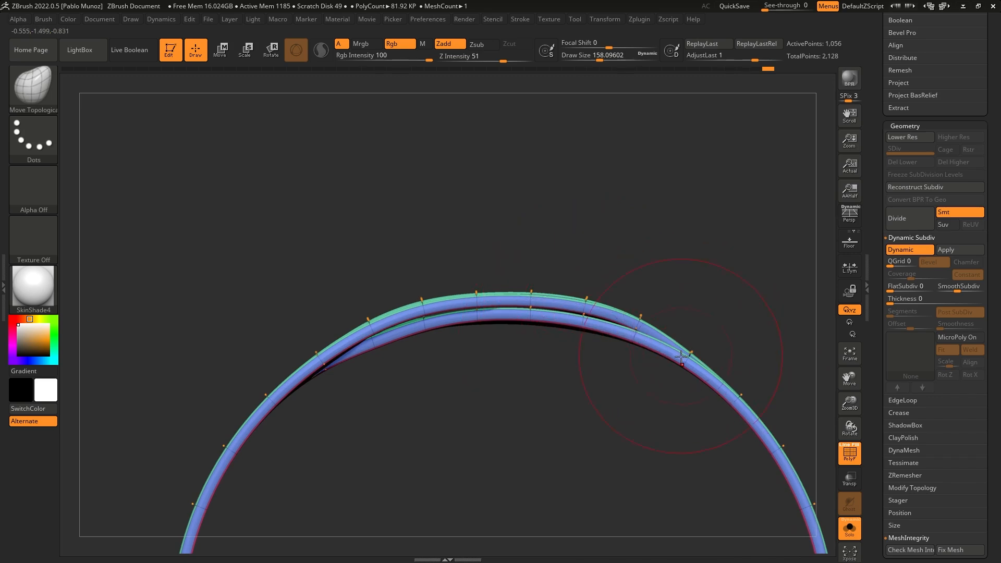
Step: Increase the draw size to about 251 and push the front crossing cords into smoother, more natural curves
right_click_drag(678, 354, 505, 293)
key("bracketright")
mouse_move(413, 279)
right_mouse_down("alt")
mouse_move(396, 327)
mouse_move(443, 311)
mouse_move(443, 290)
right_mouse_up("alt")
key("space")
left_click_drag(443, 290, 448, 290)
right_click_drag(464, 253, 443, 324, "alt")
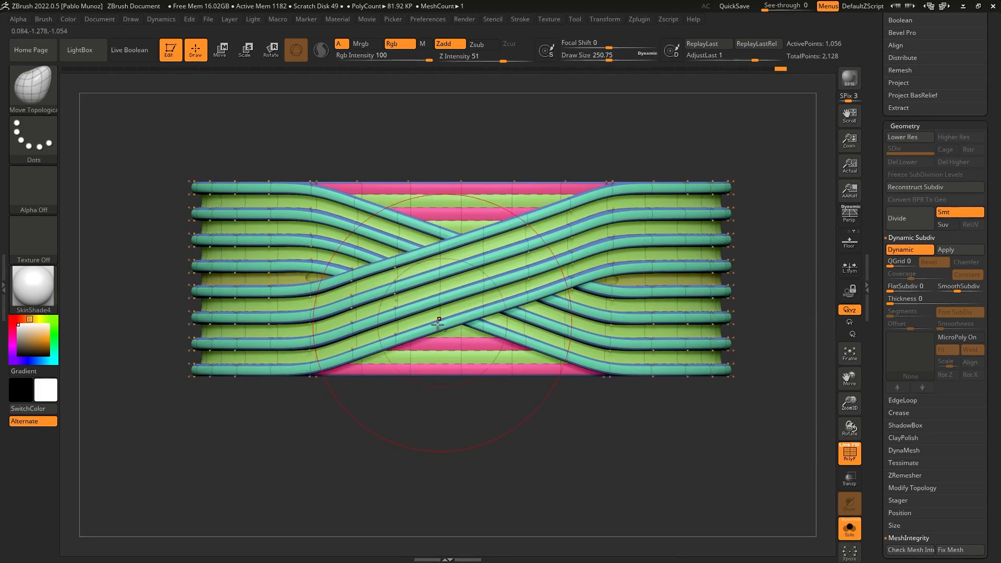
left_click_drag(399, 322, 401, 334)
left_click_drag(419, 290, 464, 286)
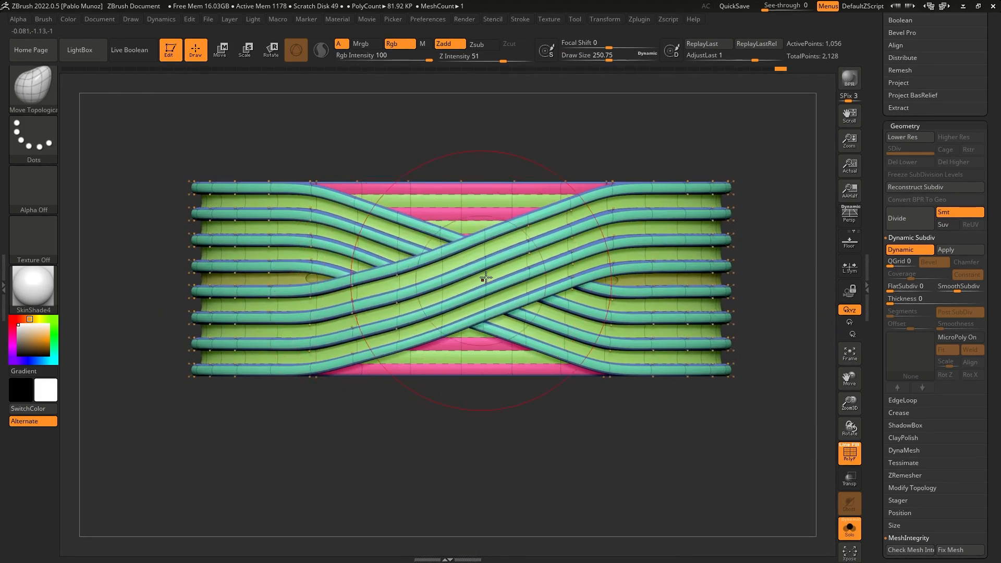
mouse_move(409, 224)
left_mouse_down()
mouse_move(419, 217)
mouse_move(391, 218)
left_mouse_up()
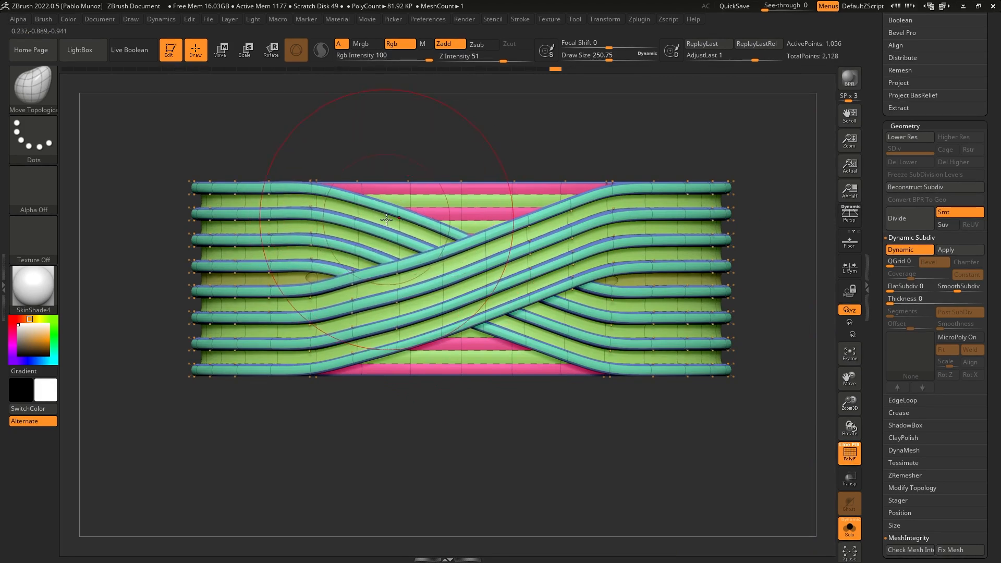
left_click_drag(531, 330, 527, 340)
left_click_drag(491, 282, 485, 286)
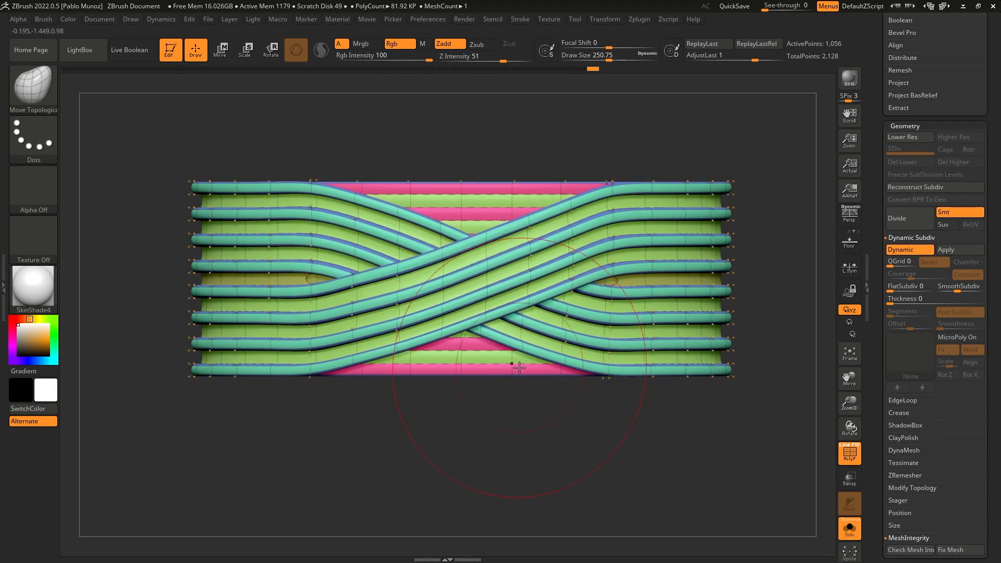
Step: Set the draw size to about 62 and hide the polyframe to inspect the cord wrap's smooth surface
right_click_drag(512, 362, 513, 329, "ctrl")
left_click(854, 463)
mouse_move(694, 344)
right_mouse_down()
mouse_move(730, 376)
mouse_move(685, 356)
right_mouse_up()
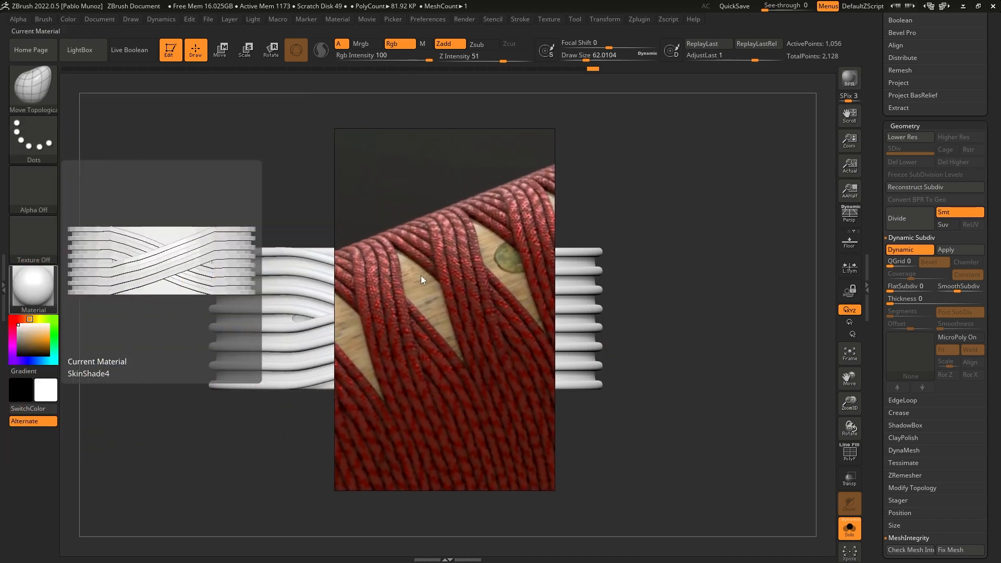
right_click_drag(661, 215, 697, 210, "alt")
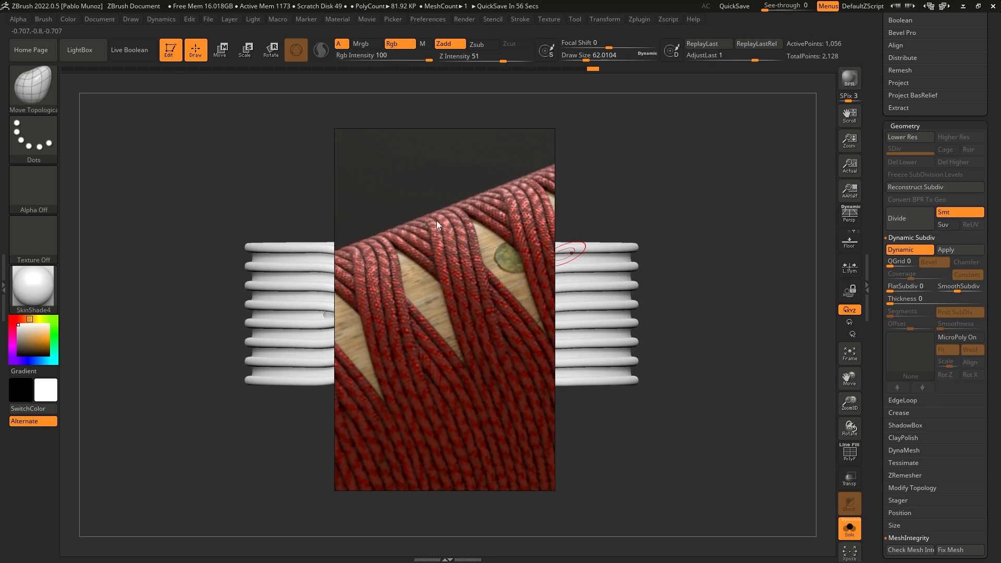
left_click_drag(752, 192, 755, 229)
key("f")
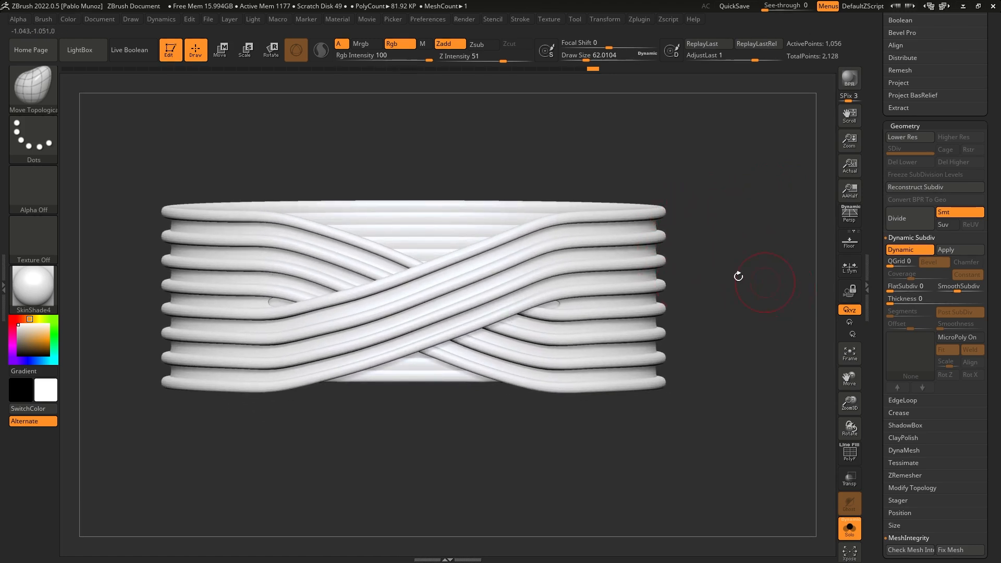
Step: Apply a positive Inflate deformation to thicken the cords and close the gaps between them
left_click(906, 126)
left_click(934, 238)
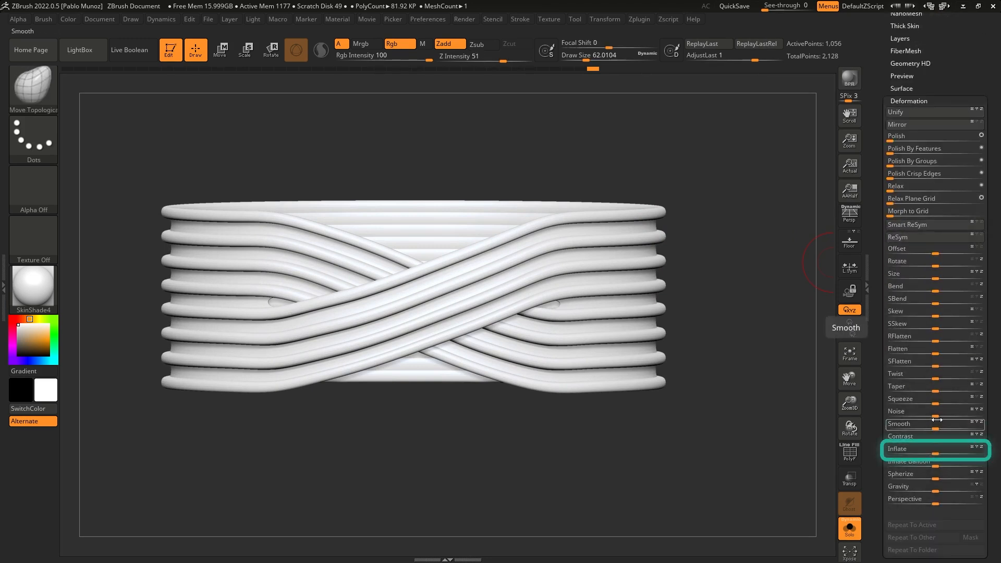
left_click_drag(936, 452, 949, 452)
right_click_drag(727, 392, 702, 307, "ctrl")
left_click_drag(657, 305, 644, 275)
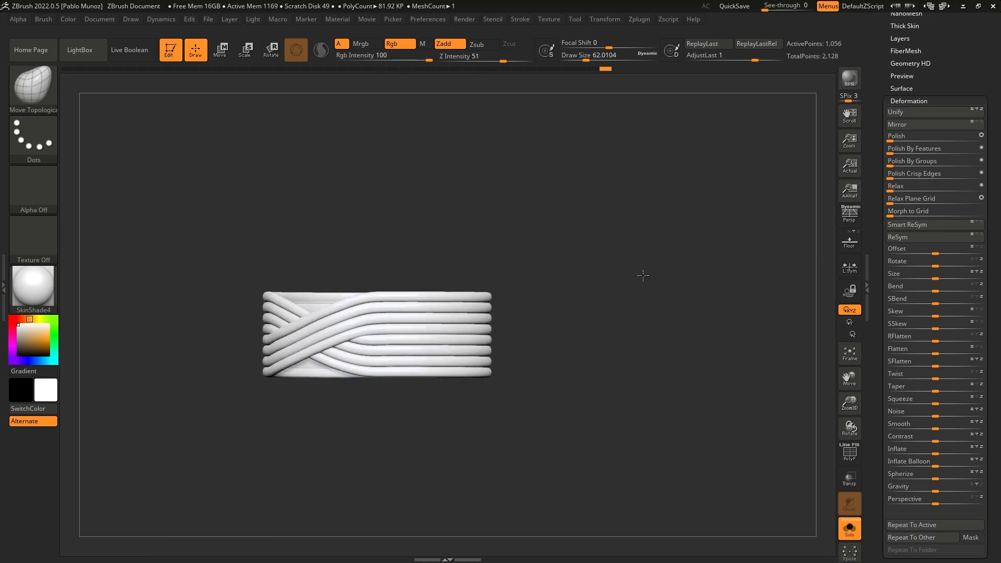
Step: Switch the display material to BasicMaterial and frame the cord wrap from the front
left_click(40, 286)
left_click(300, 249)
left_click_drag(520, 217, 621, 268, "shift")
key("f")
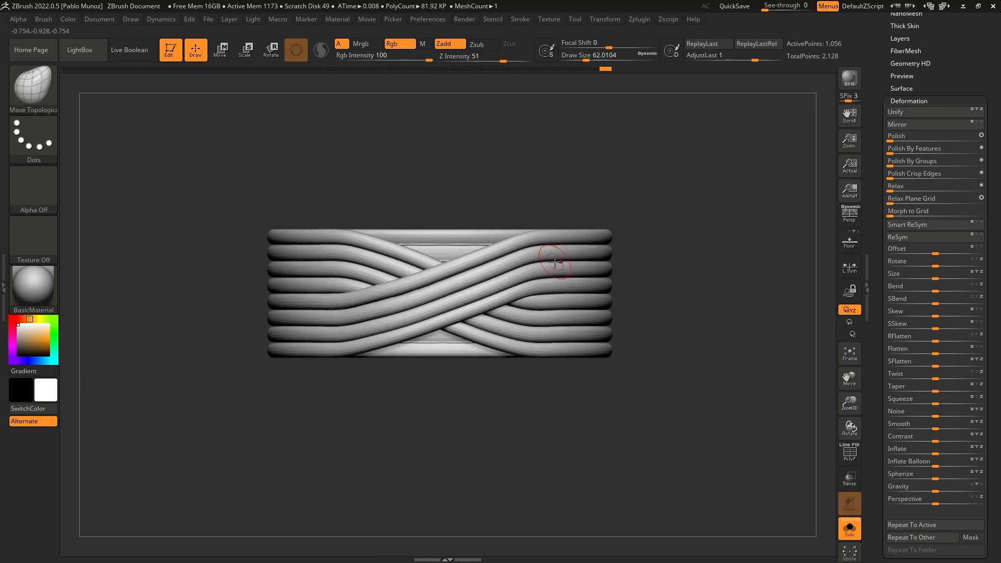
Step: Turn off Solo to view the cord wrap together with the cylinder it surrounds
scroll(906, 217, "up", 10)
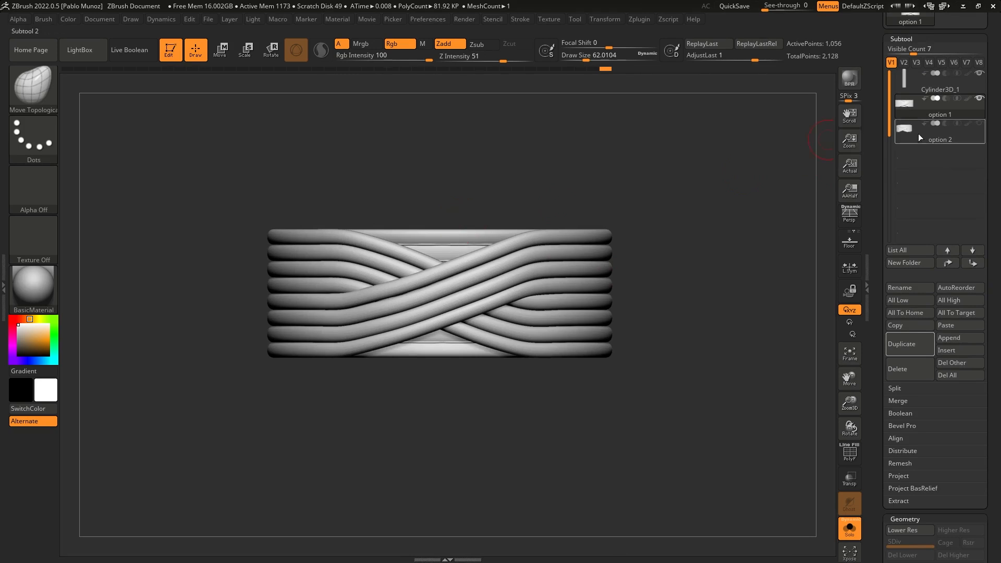
right_click_drag(477, 244, 511, 255, "ctrl")
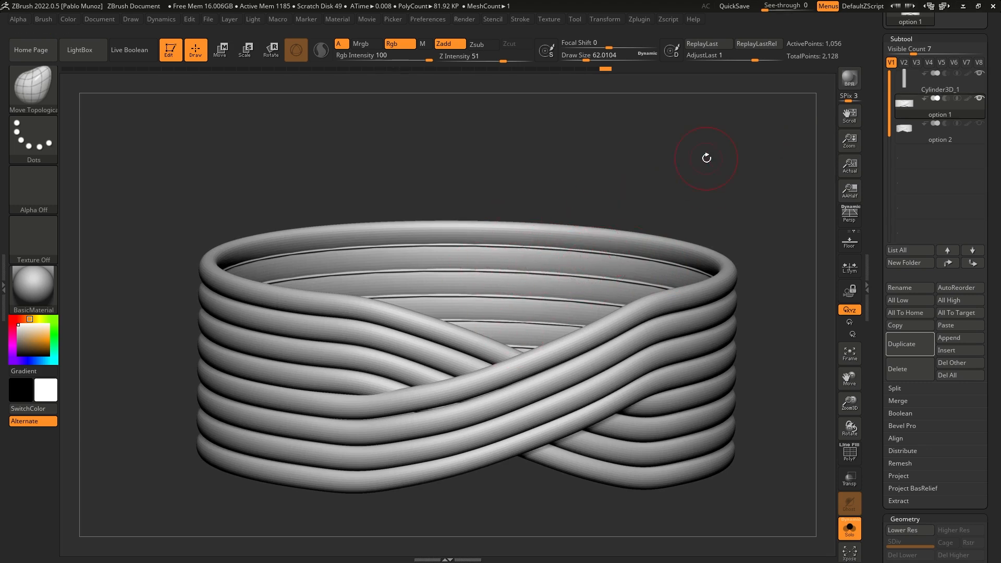
left_click(708, 158)
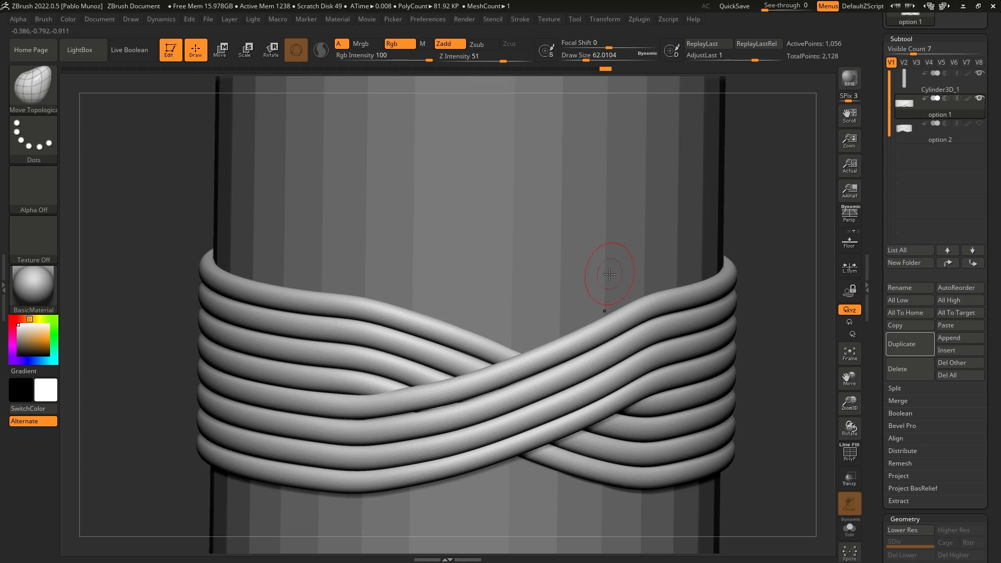
right_click_drag(652, 286, 591, 243, "alt")
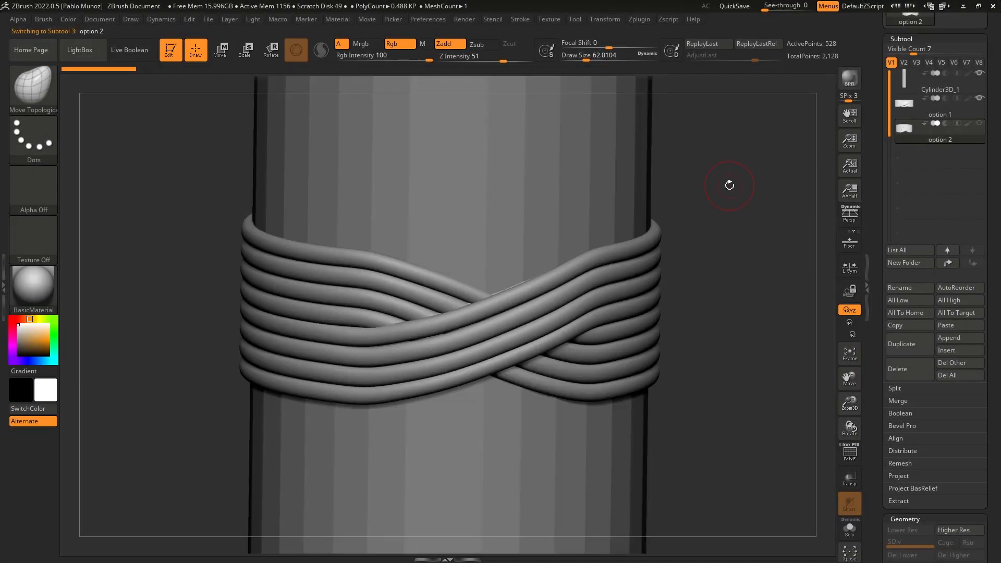
Step: Isolate the "option 2" subtool in Solo and show its polyframe from the front
key("shift+s")
key("shift+d")
key("shift+f")
mouse_move(731, 188)
left_mouse_down("shift")
mouse_move(682, 189)
mouse_move(689, 198)
mouse_move(722, 183)
mouse_move(733, 192)
left_mouse_up("shift")
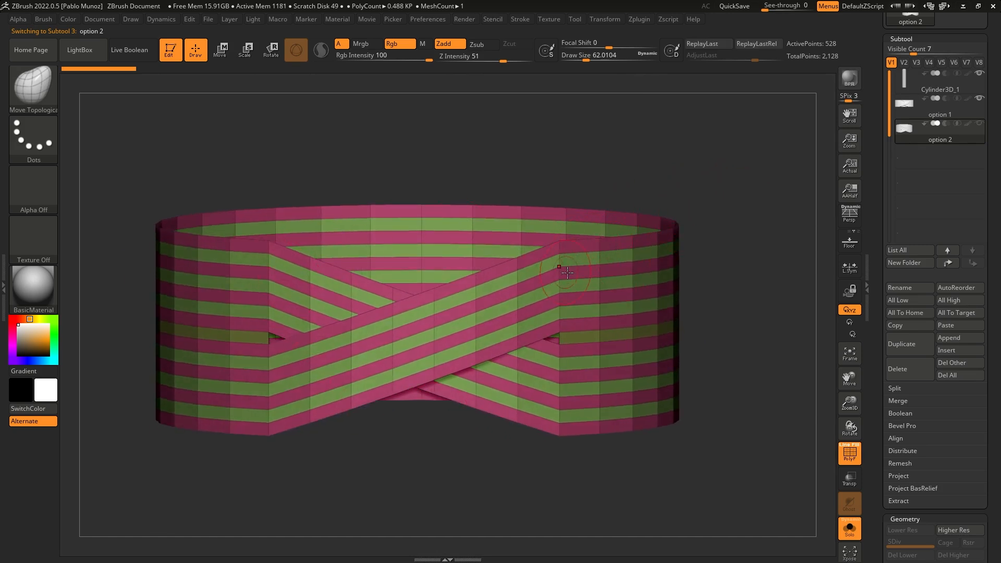
Step: Isolate the pink polygroup bands of "option 2" and delete the hidden green bands
key("ctrl+shift")
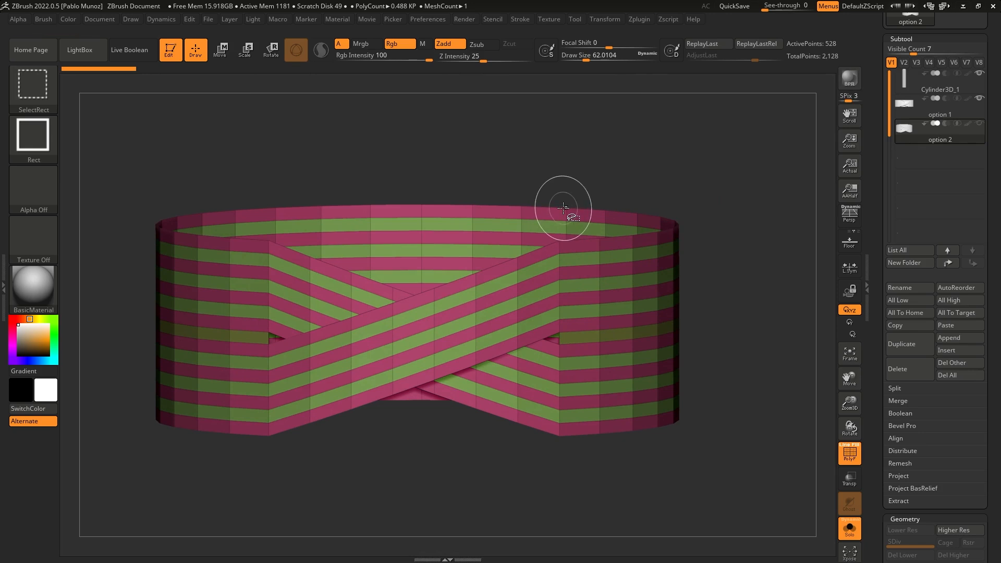
left_click(563, 208, "ctrl+shift")
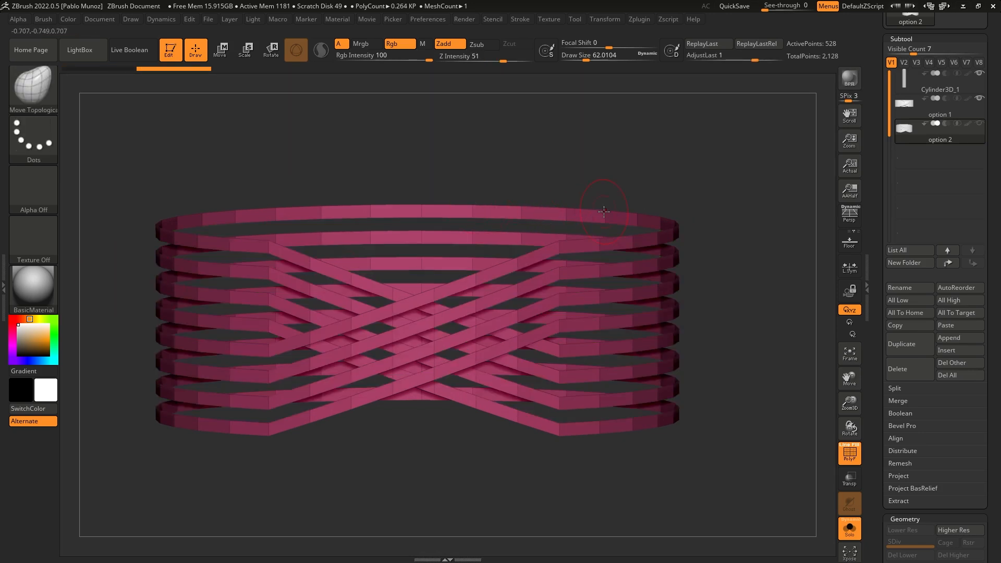
left_click(604, 239, "ctrl+shift")
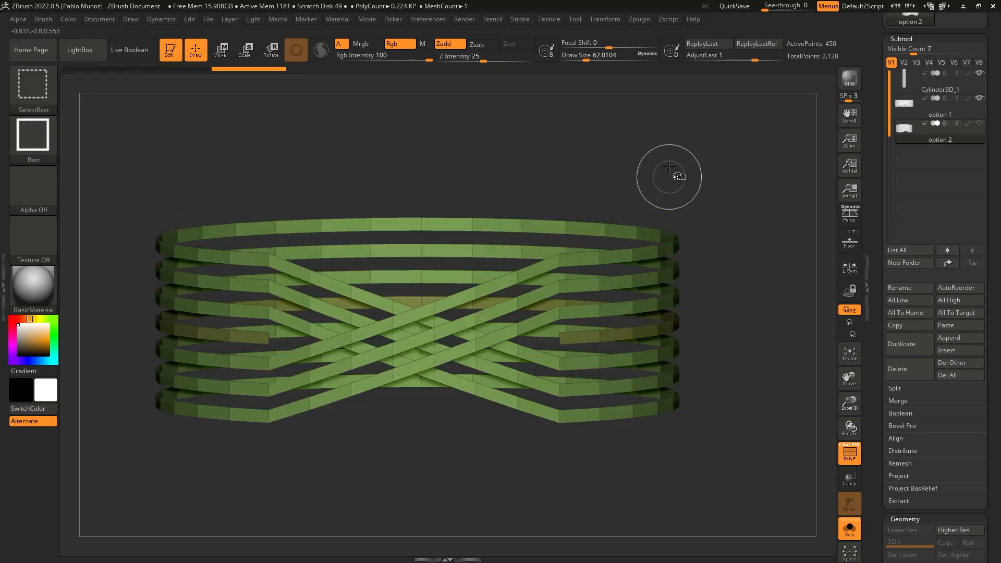
left_click(600, 241, "ctrl+shift")
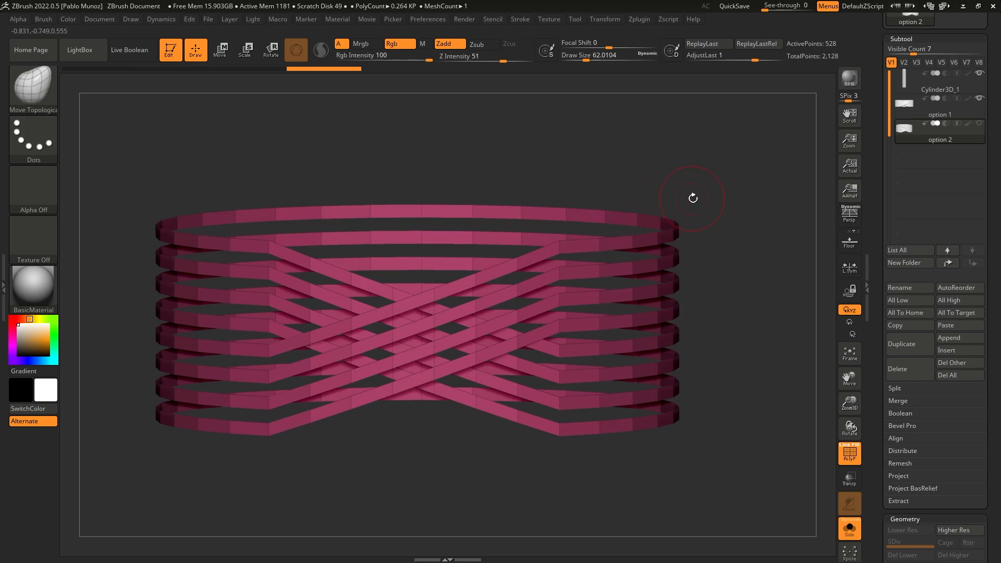
left_click_drag(873, 375, 866, 229)
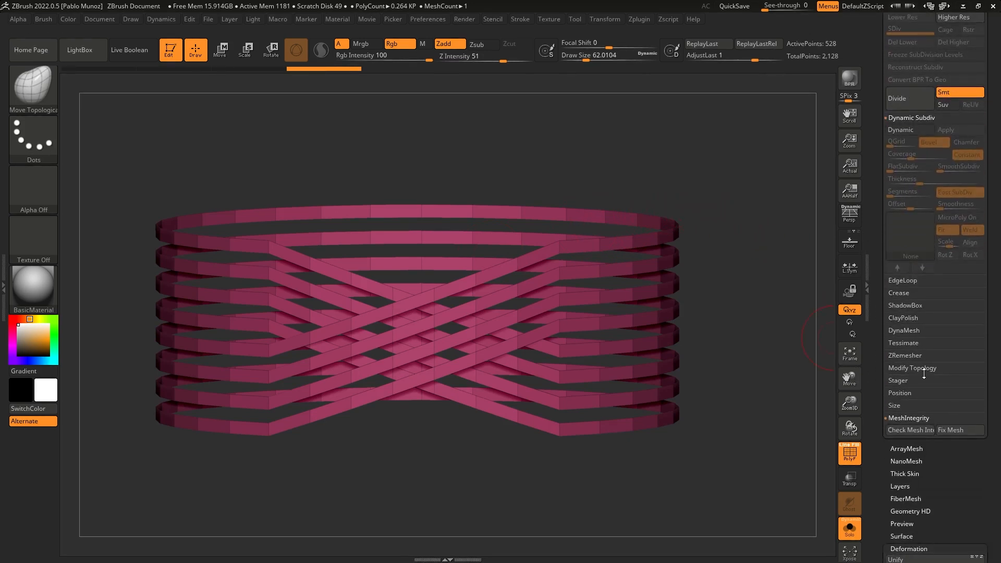
left_click(923, 371, "shift")
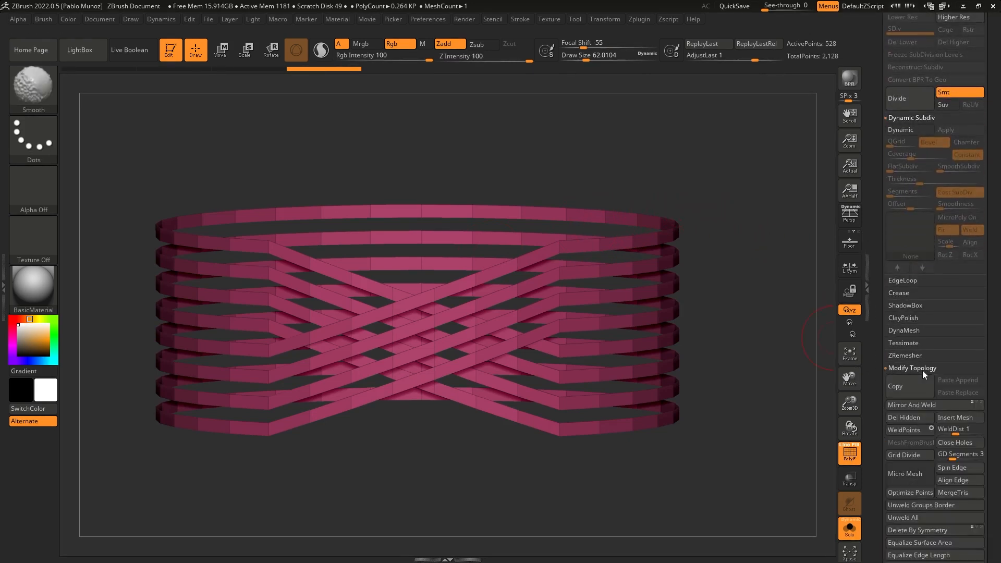
left_click(915, 421)
Step: Turn on Dynamic Subdiv for the remaining bands with thickness 0.02198 and Post SubDiv off, rounding them into cords
right_click_drag(382, 216, 442, 252)
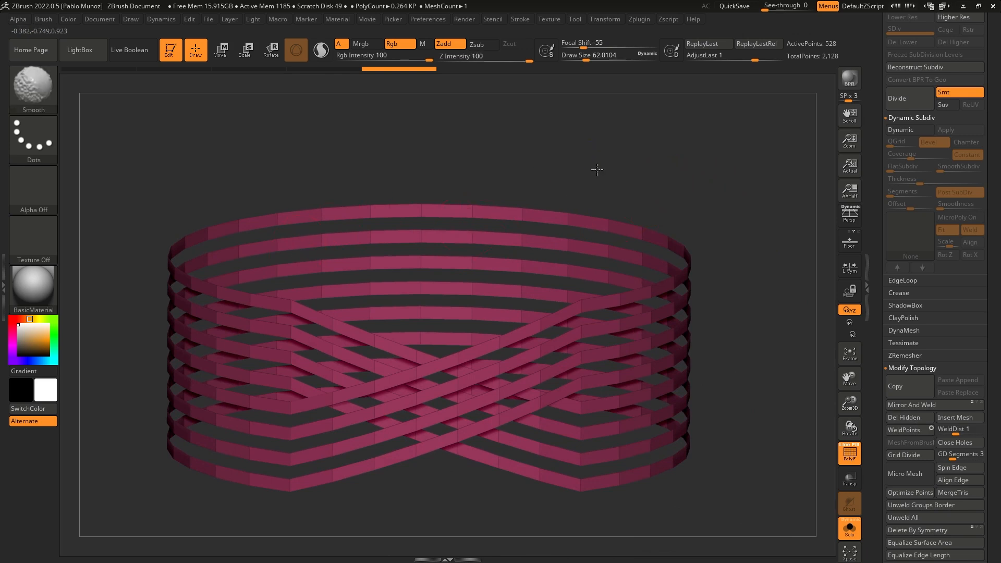
right_click_drag(598, 172, 607, 170, "shift")
left_click(908, 135)
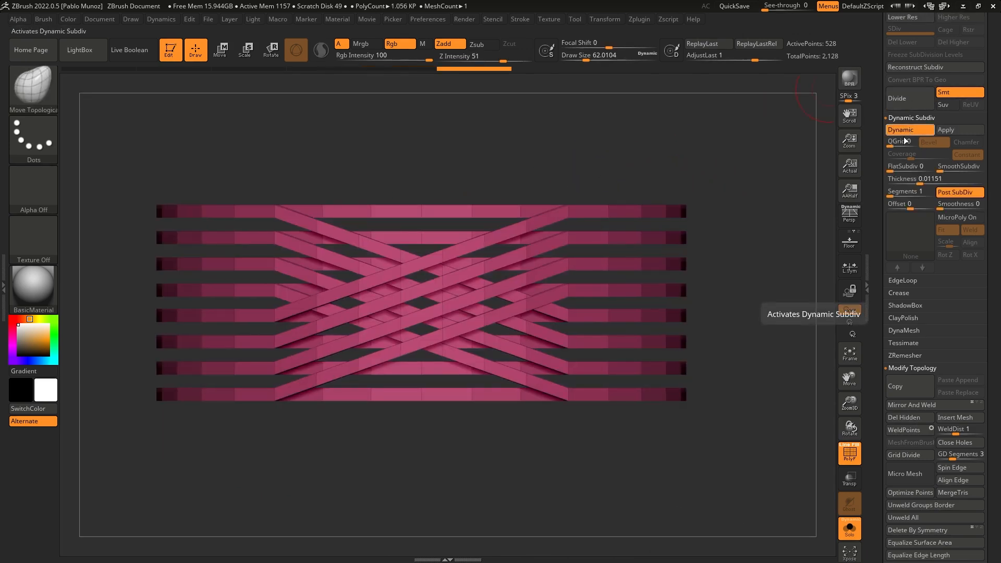
left_click_drag(919, 184, 947, 172)
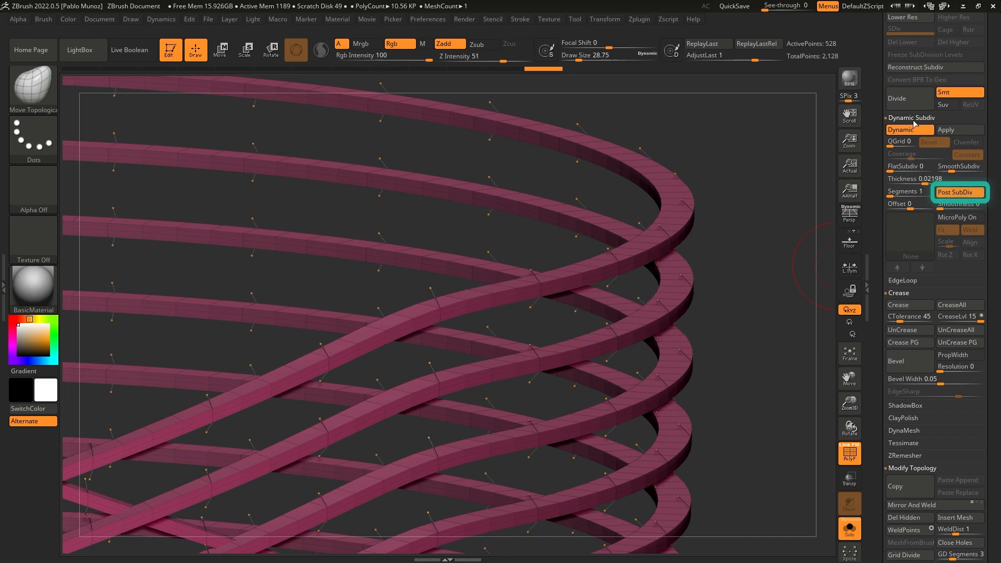
left_click(961, 193)
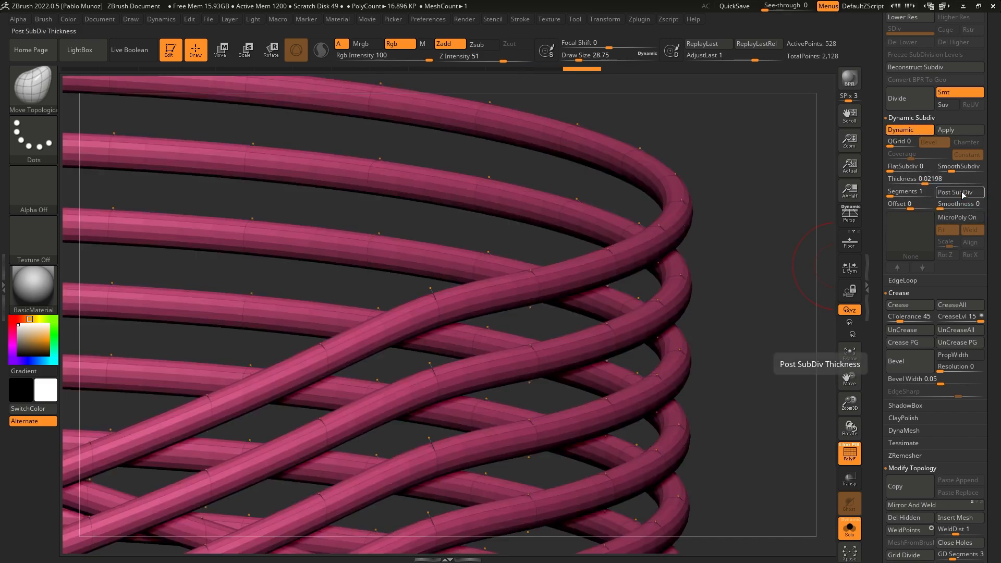
Step: Frame the rounded cords, hide the polyframe and view them from the front
key("f")
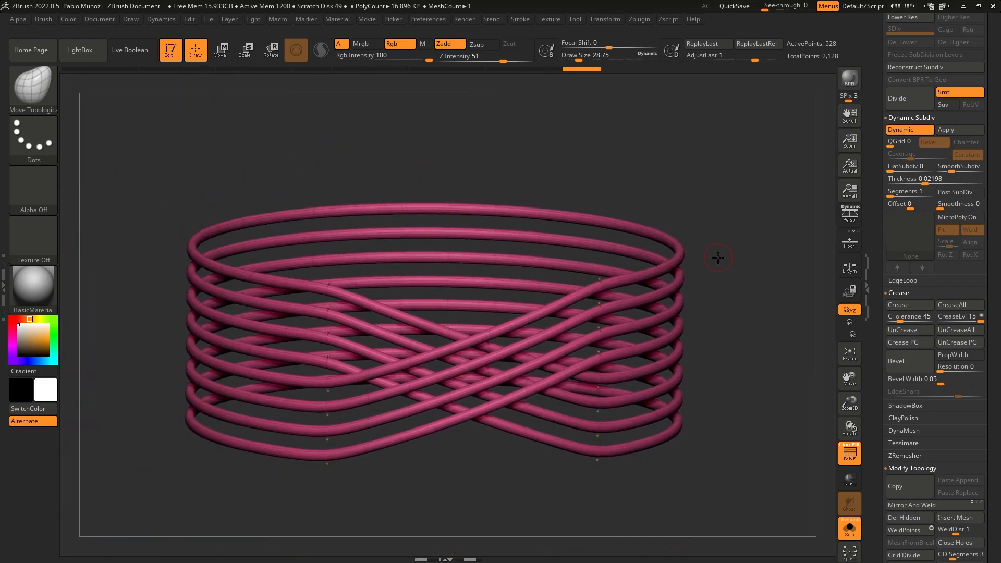
key("shift+f")
left_click_drag(753, 261, 688, 269)
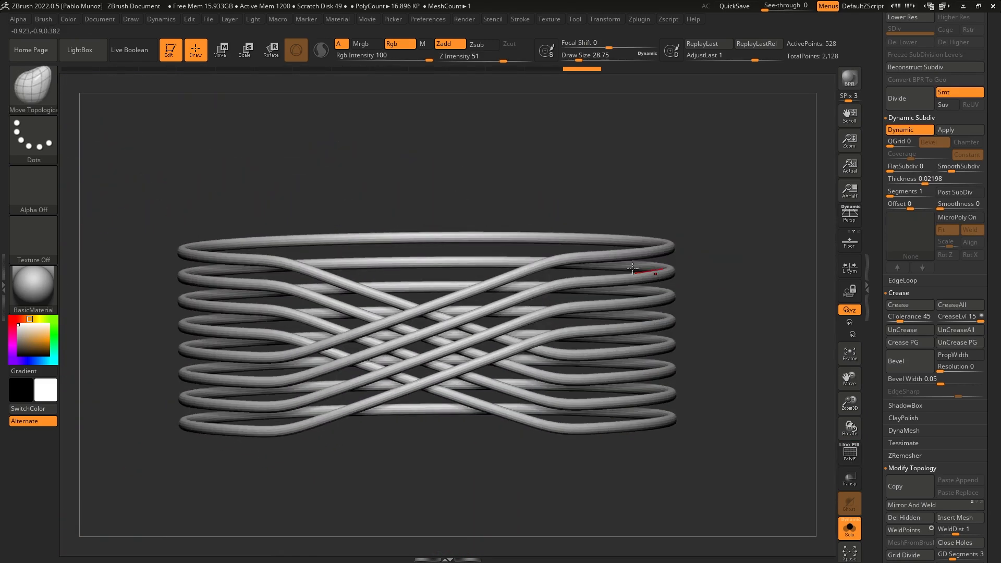
left_click_drag(714, 234, 682, 217)
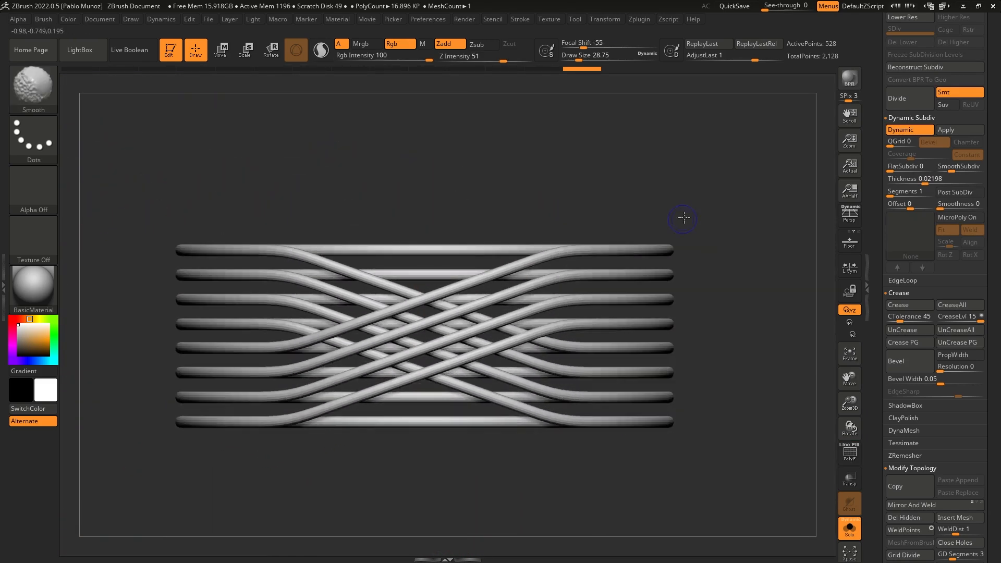
Step: Try an Inflate deformation on the cords while Dynamic Subdiv is still live
scroll(903, 294, "down", 8)
scroll(902, 294, "down", 10)
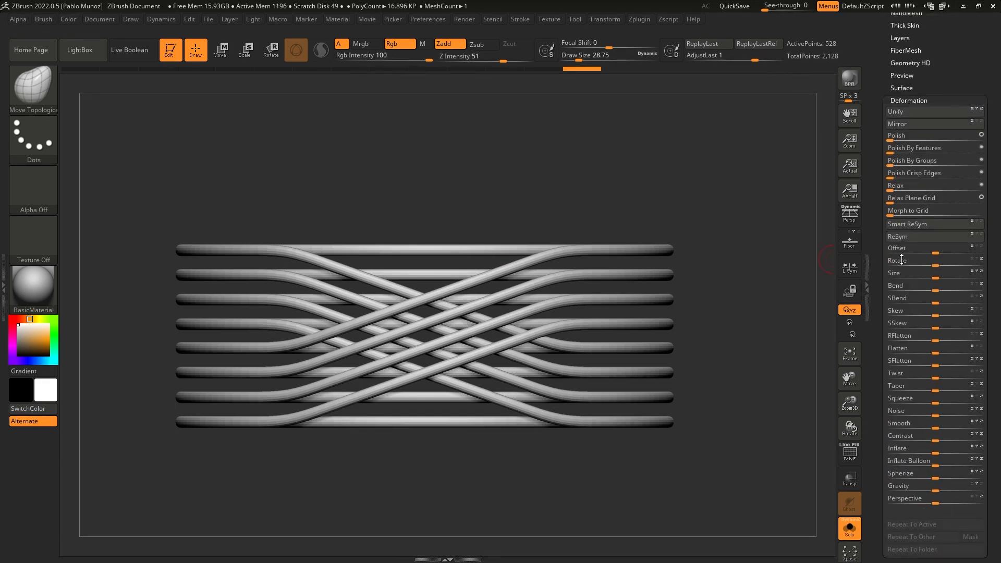
left_click(941, 427)
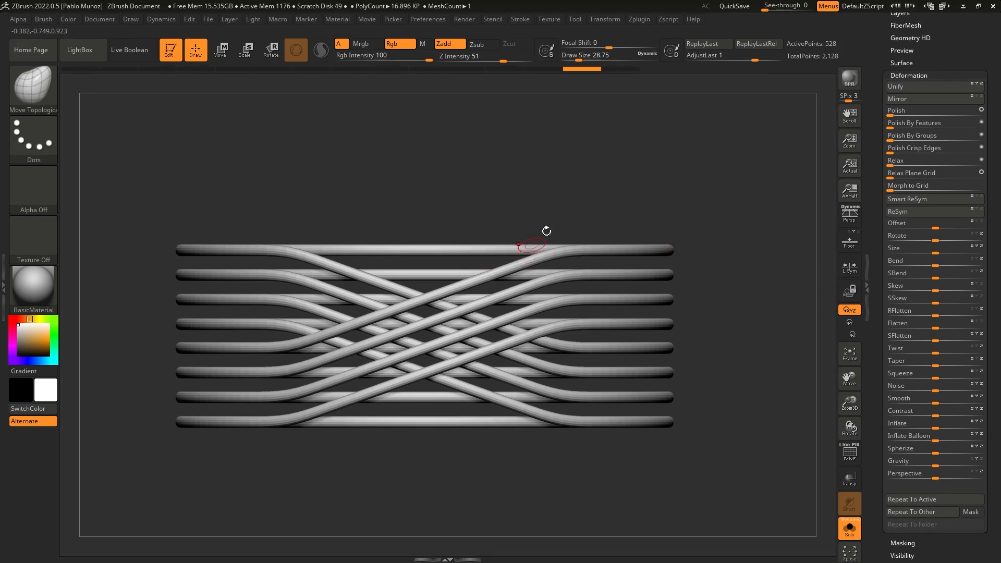
Step: Apply the dynamic subdivision to the mesh, go down to SDiv 1 and show the polyframe
scroll(918, 234, "up", 18)
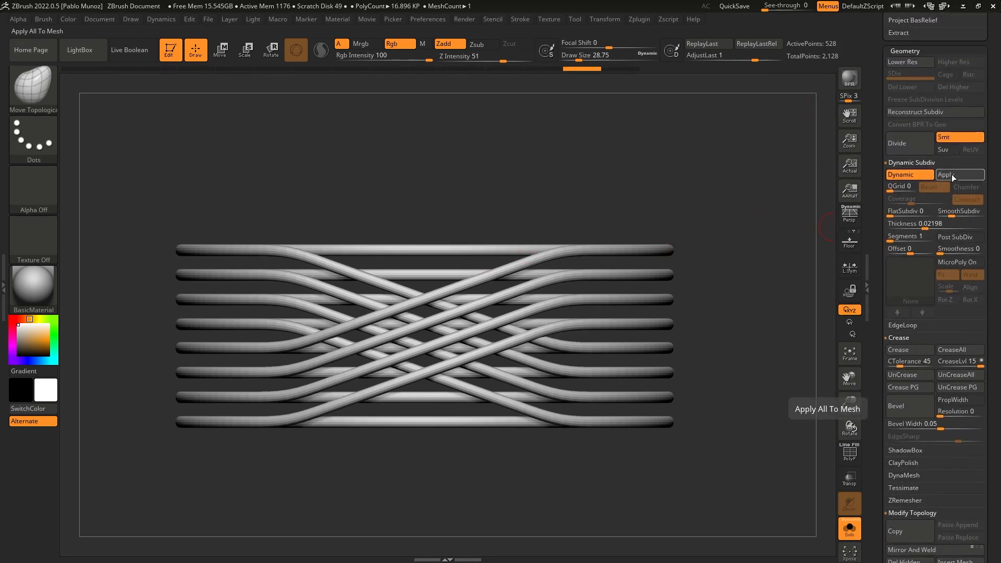
left_click(953, 174)
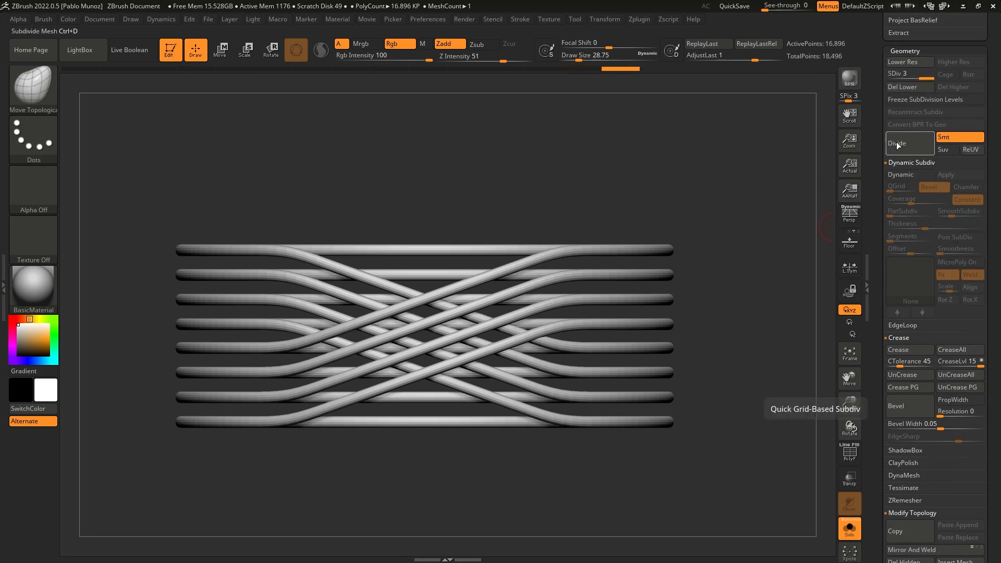
left_click(889, 77)
key("shift+f")
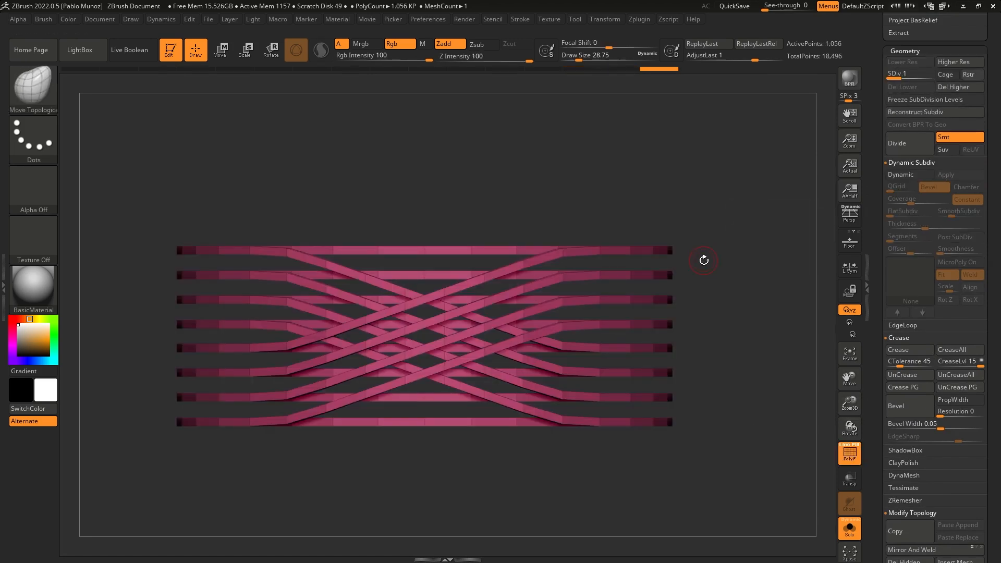
left_click_drag(704, 260, 726, 233)
Step: Inflate the low-level cords by 20 and a little more to close the gaps, and return to SDiv 3
scroll(874, 351, "down", 15)
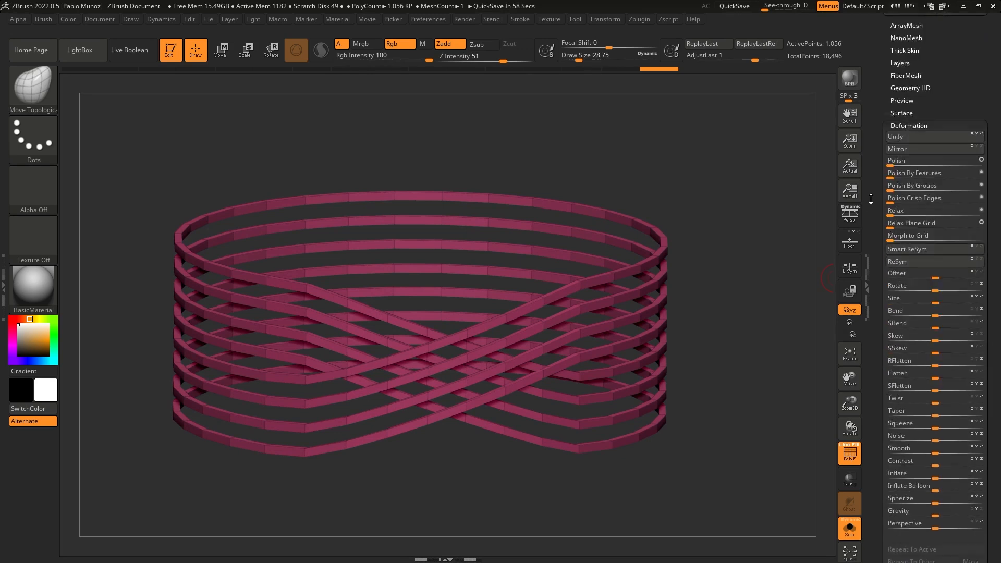
left_click_drag(945, 216, 948, 218)
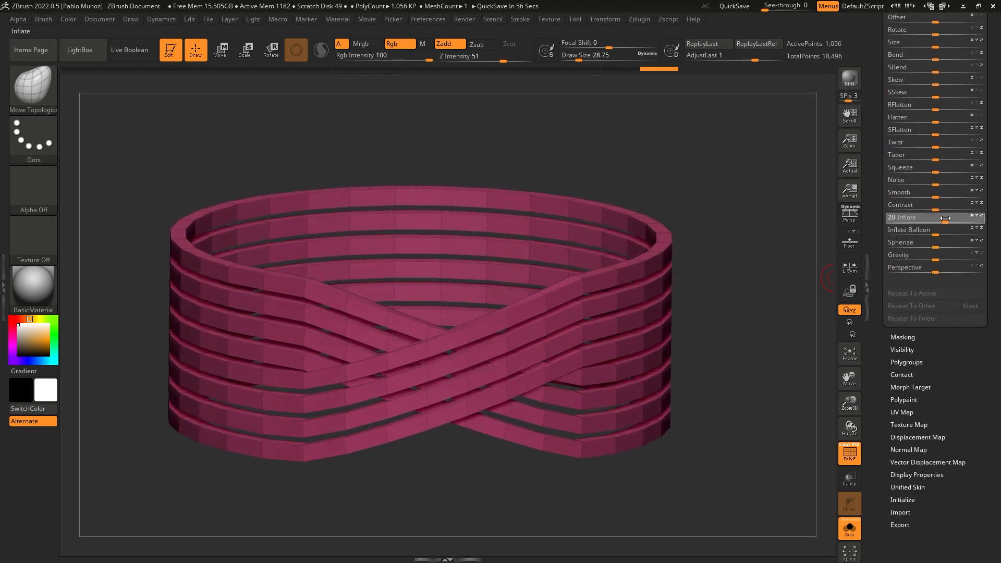
scroll(907, 282, "up", 10)
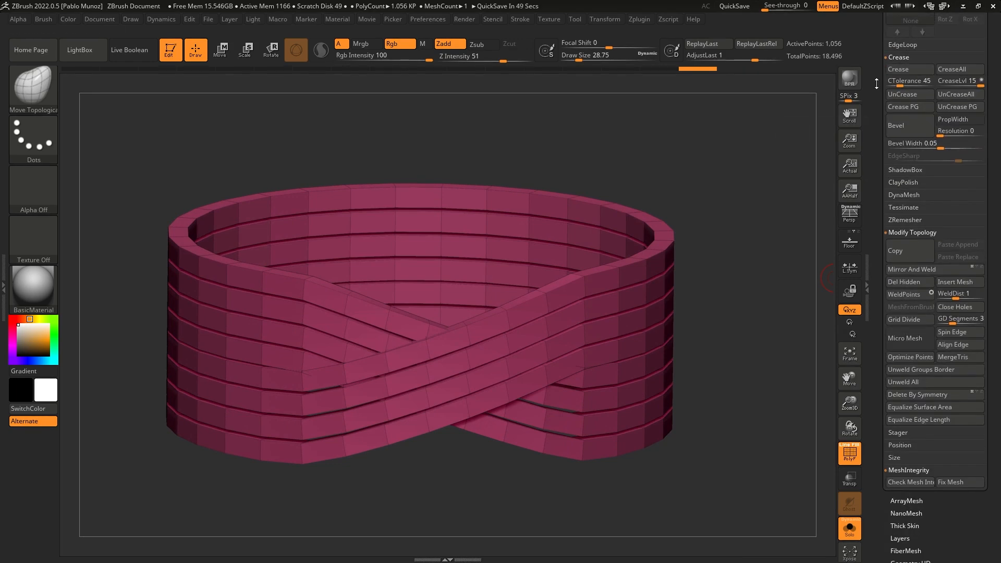
scroll(883, 162, "up", 5)
left_click_drag(884, 87, 884, 146)
left_click(929, 45)
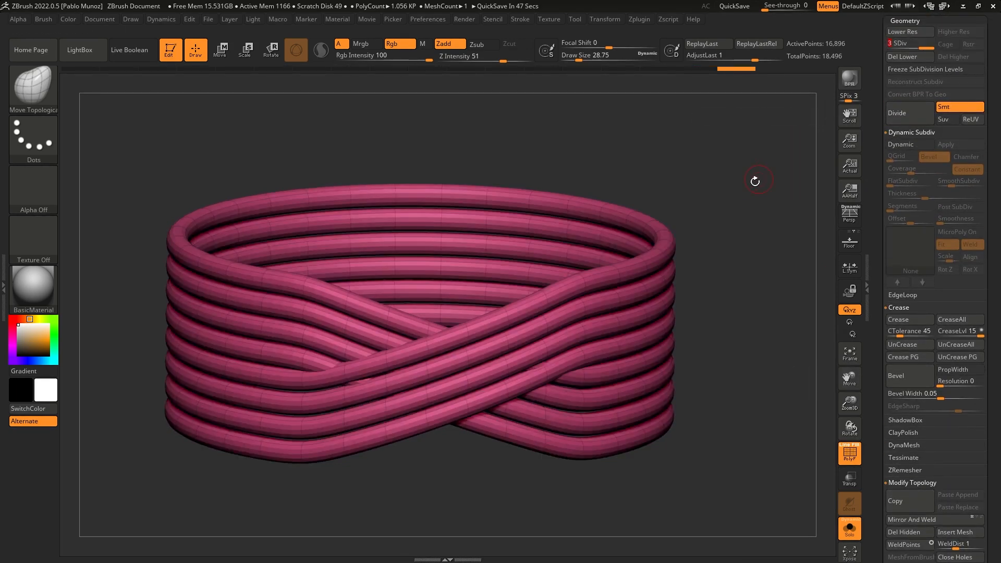
Step: Hide the polyframe and inspect the thickened crisscross cords from an angle and from the front
key("shift+f")
scroll(745, 200, "down", 3)
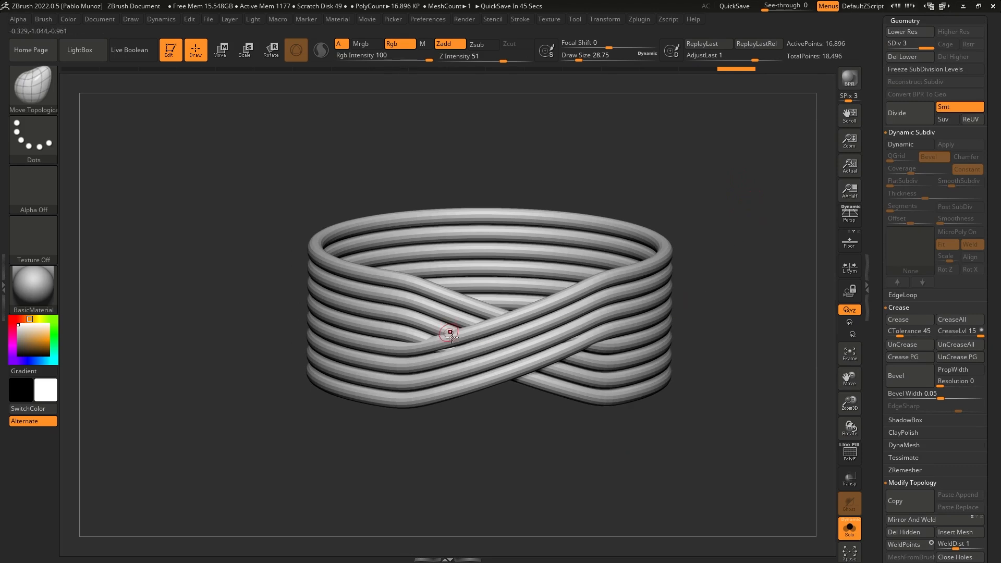
right_click_drag(447, 329, 497, 337)
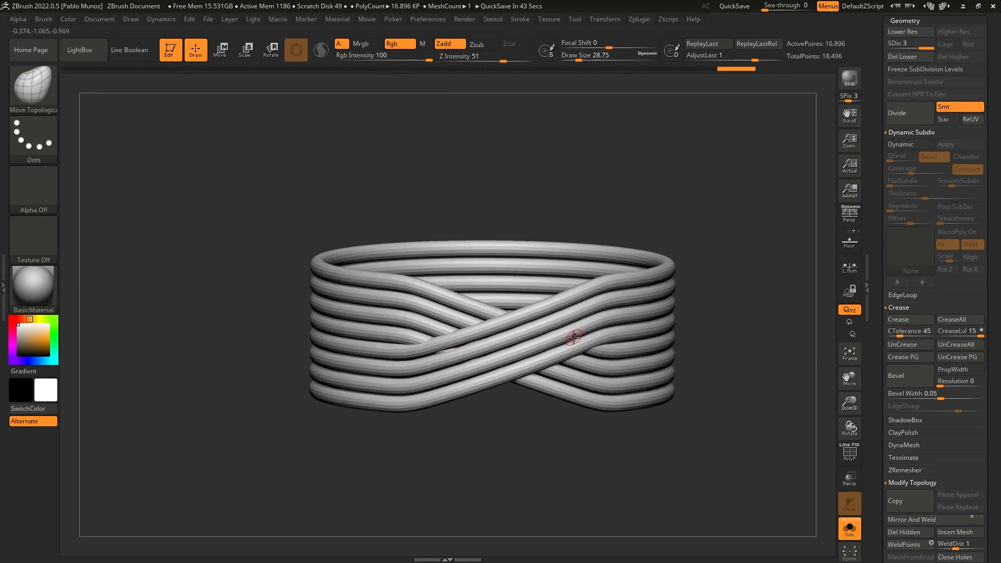
right_click_drag(663, 222, 601, 205, "shift")
Step: Compare the "option 1" and "option 2" subtools, and subdivide "option 2" two more levels for smoother cords
mouse_move(875, 123)
left_mouse_down()
mouse_move(871, 250)
mouse_move(876, 183)
left_mouse_up()
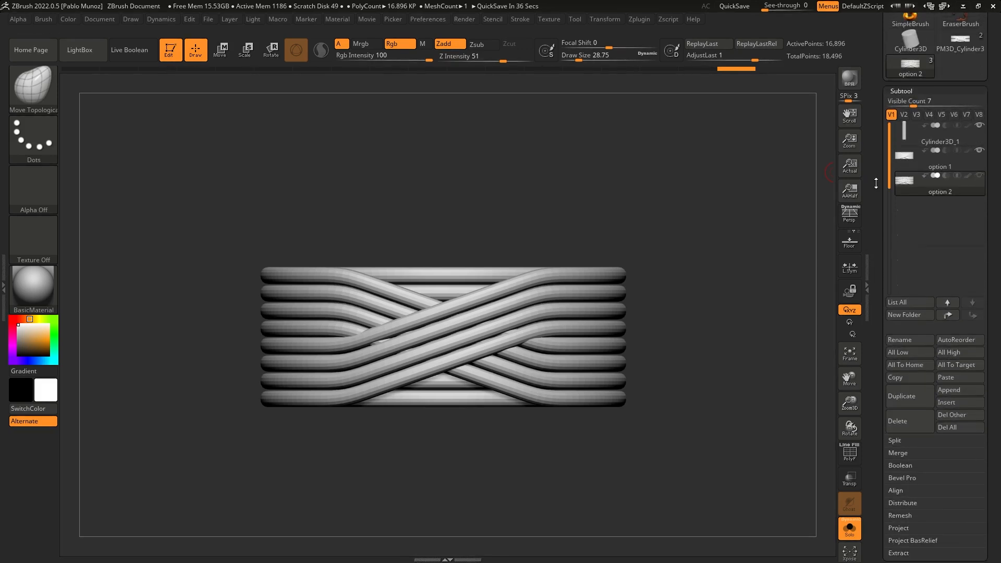
left_click(919, 171)
left_click(951, 198)
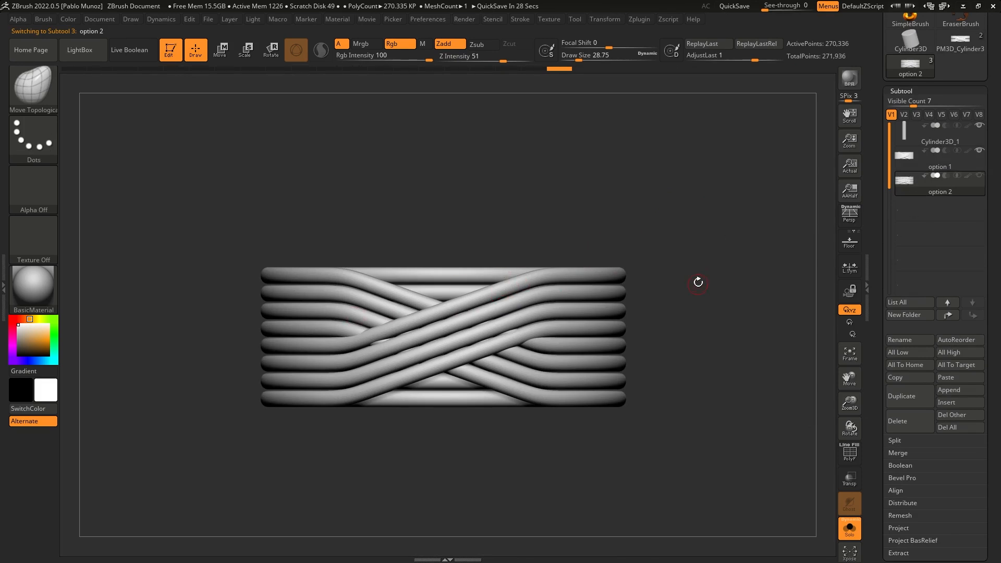
Step: Select "option 1", turn off Solo and frame the full cylinder with its cord wrap from the front
left_click(955, 166)
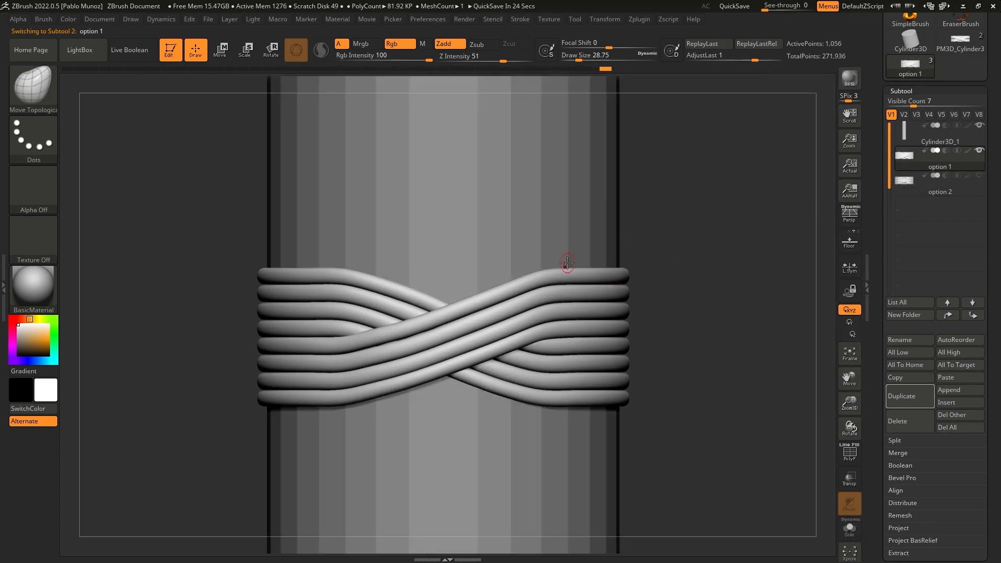
key("alt+s")
key("alt+s")
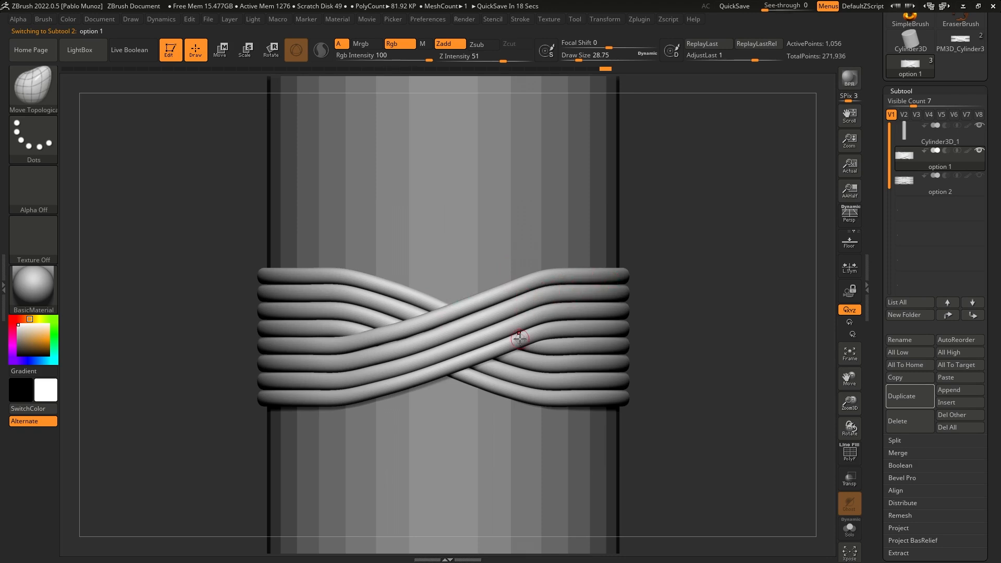
right_click_drag(680, 286, 670, 270, "ctrl")
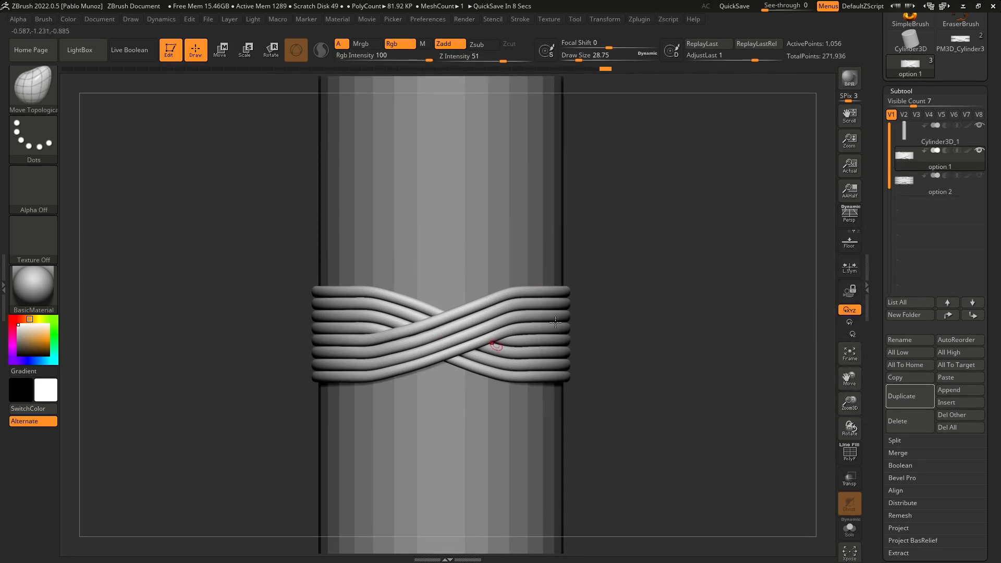
right_click_drag(657, 384, 618, 326, "ctrl")
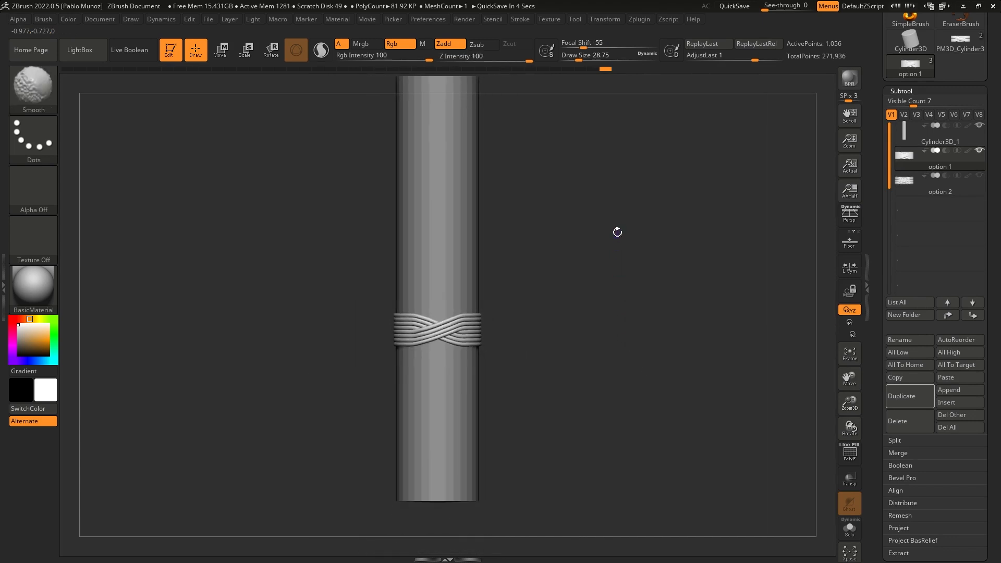
right_click_drag(623, 173, 608, 224, "alt")
right_click_drag(599, 297, 645, 248, "alt")
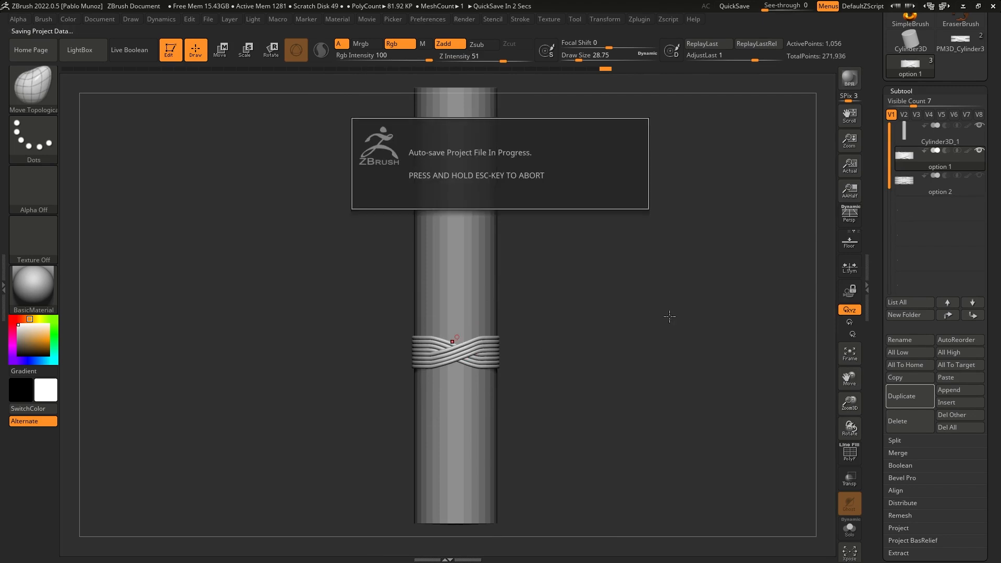
Step: Move the "option 1" cord wrap down the cylinder to its lower end
left_click(214, 56)
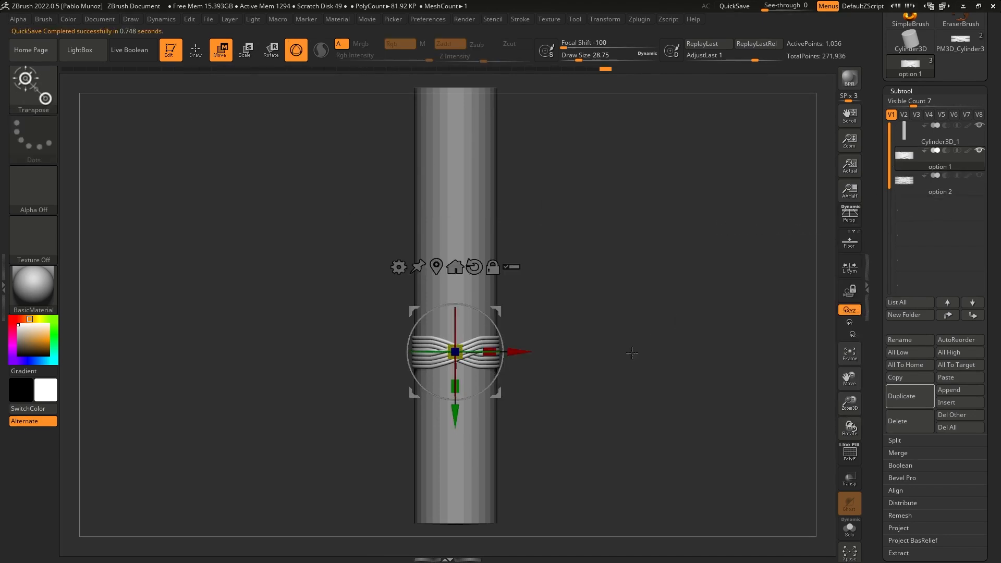
left_click_drag(624, 355, 629, 311, "alt")
left_click_drag(460, 372, 468, 522)
key("q")
Step: Turn on Array Mesh for the "option 1" wrap and set Repeat to 15
left_click_drag(875, 467, 876, 292)
left_click(904, 318, "shift")
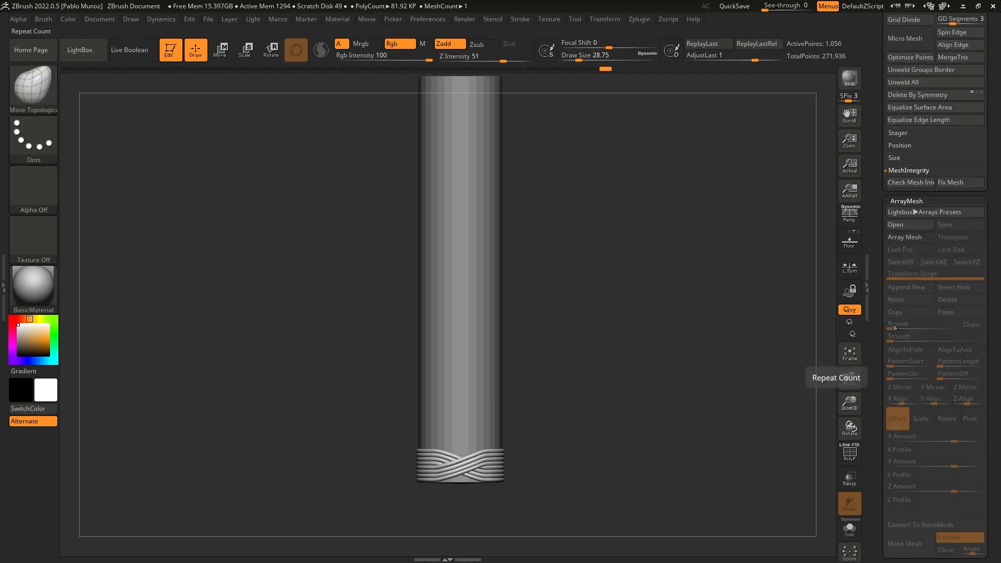
left_click(909, 237)
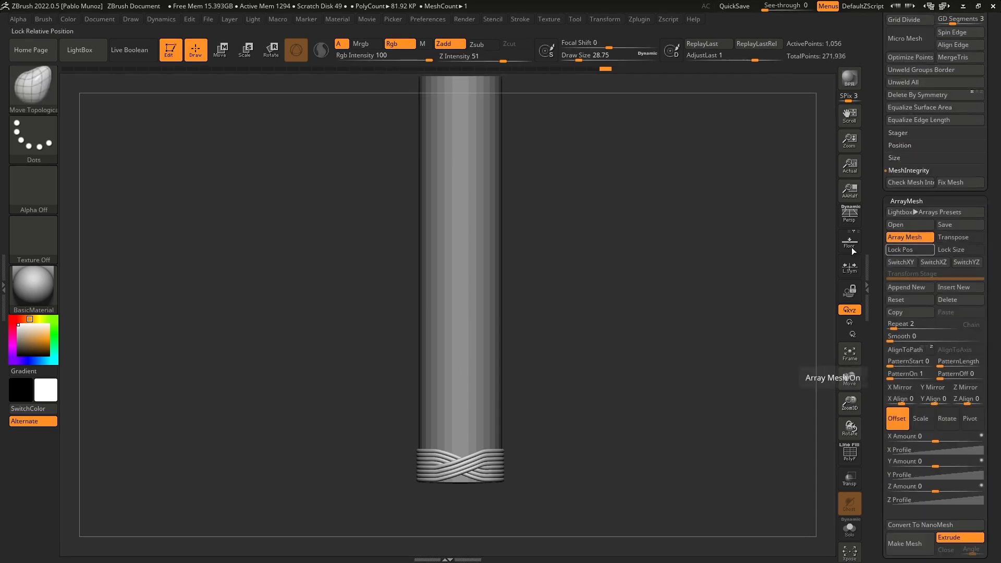
left_click_drag(895, 328, 905, 328)
left_click(886, 374)
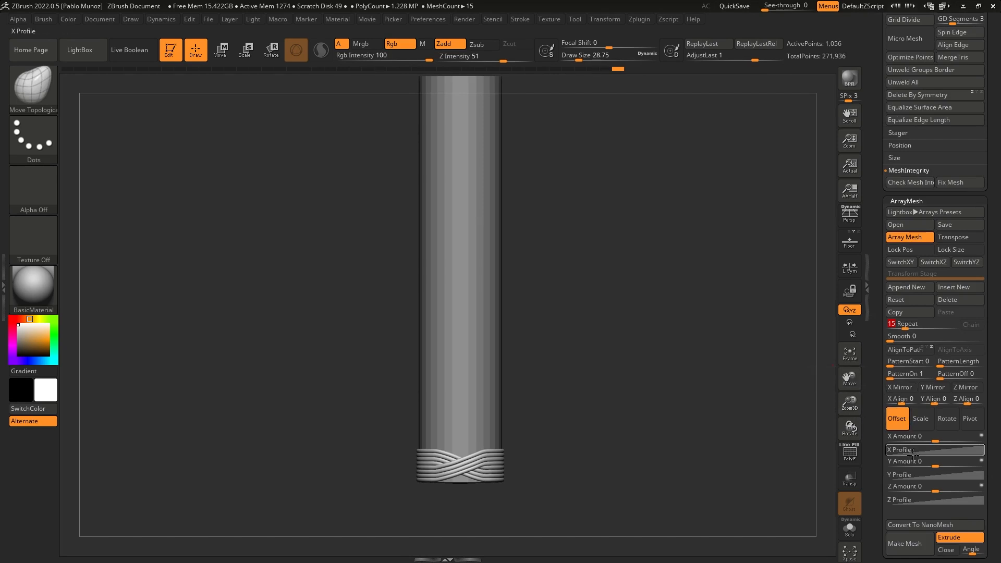
Step: Stack the arrayed "option 1" wraps along the cylinder with Repeat 12 and a Y offset amount of about 11.83
key("w")
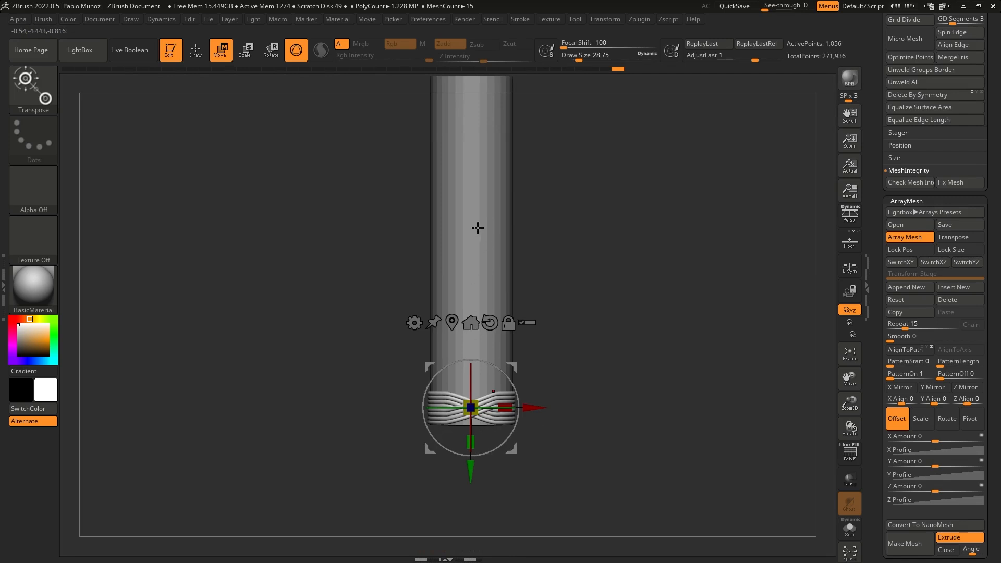
key("q")
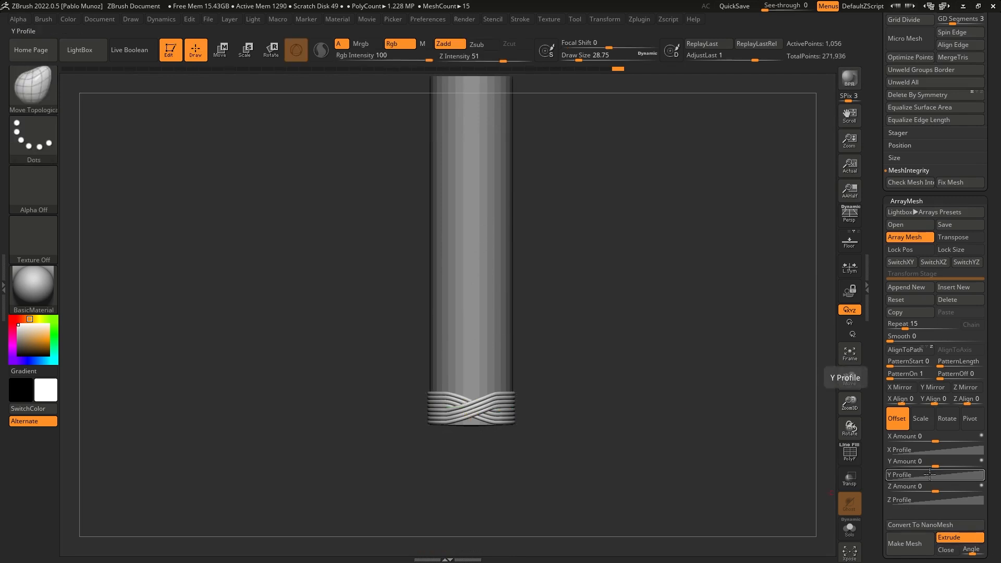
mouse_move(936, 464)
left_mouse_down()
mouse_move(966, 463)
mouse_move(954, 460)
left_mouse_up()
left_click_drag(641, 300, 588, 224, "alt")
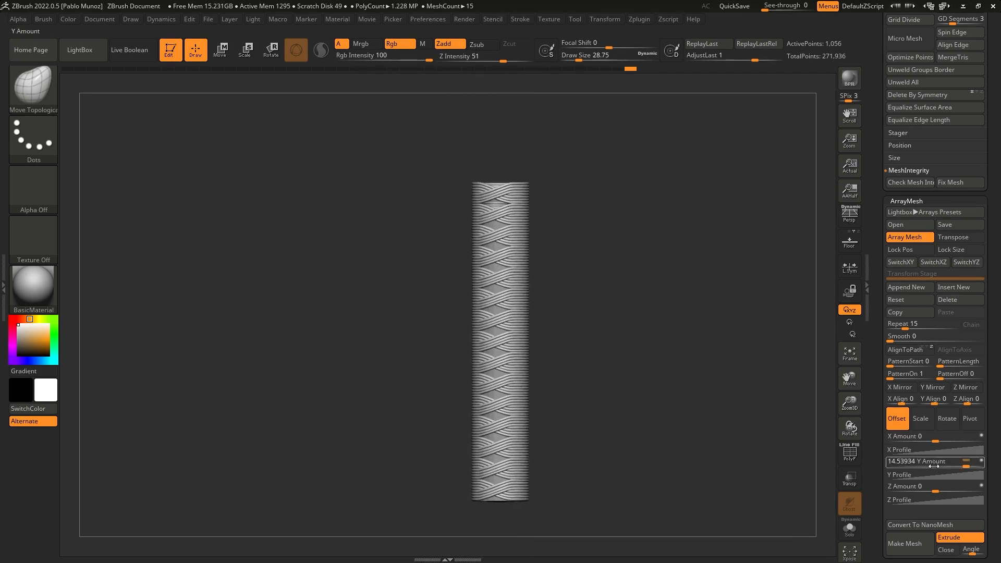
left_click_drag(907, 328, 904, 328)
left_click_drag(967, 459, 966, 459)
key("w")
left_click_drag(610, 355, 637, 432)
key("q")
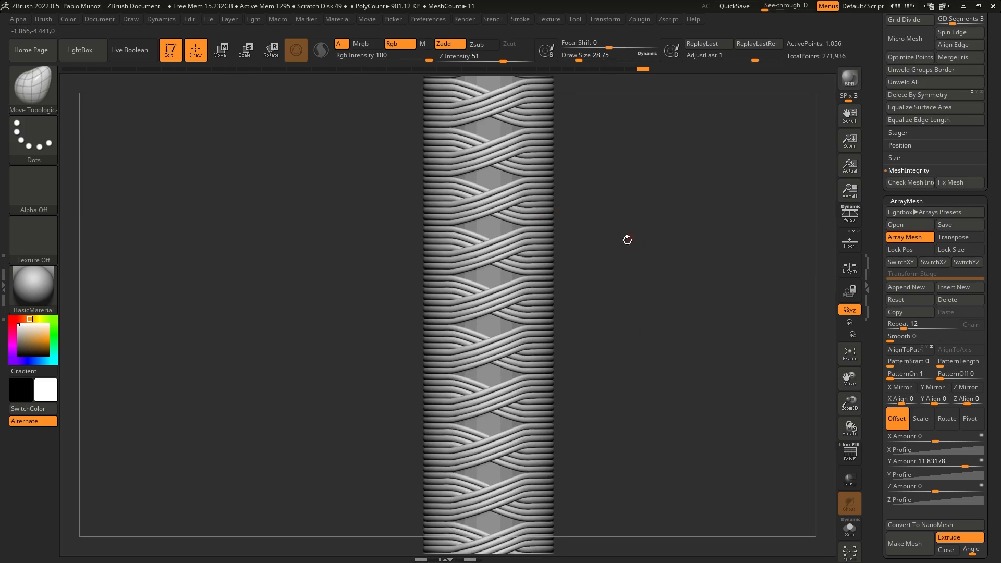
left_click_drag(584, 313, 568, 284, "alt")
Step: Turn off Array Mesh and Dynamic Subdiv to inspect the single low-poly "option 1" wrap, and turn both back on
left_click(906, 241)
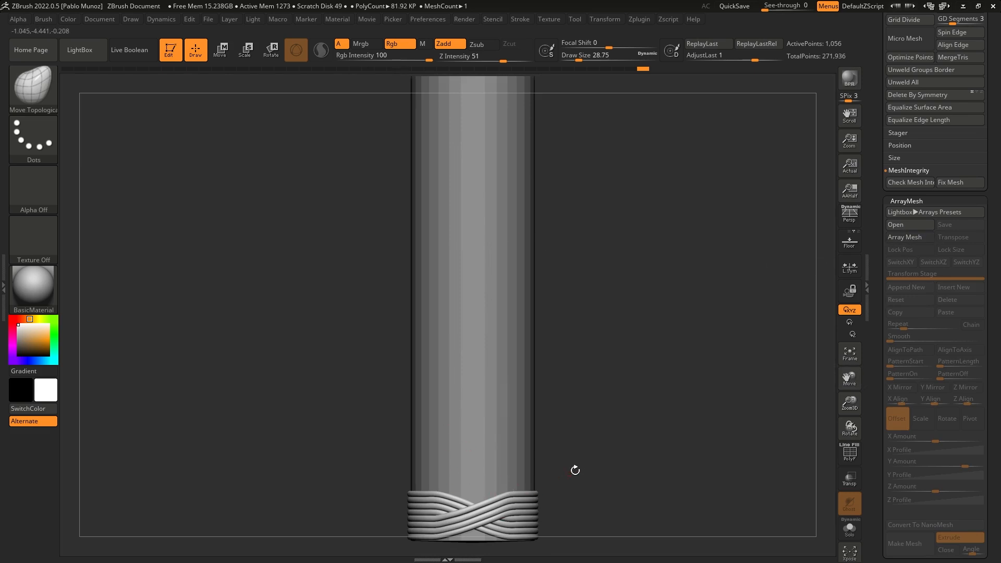
left_click_drag(566, 476, 557, 436, "alt")
left_click_drag(876, 188, 878, 319)
left_click(910, 95)
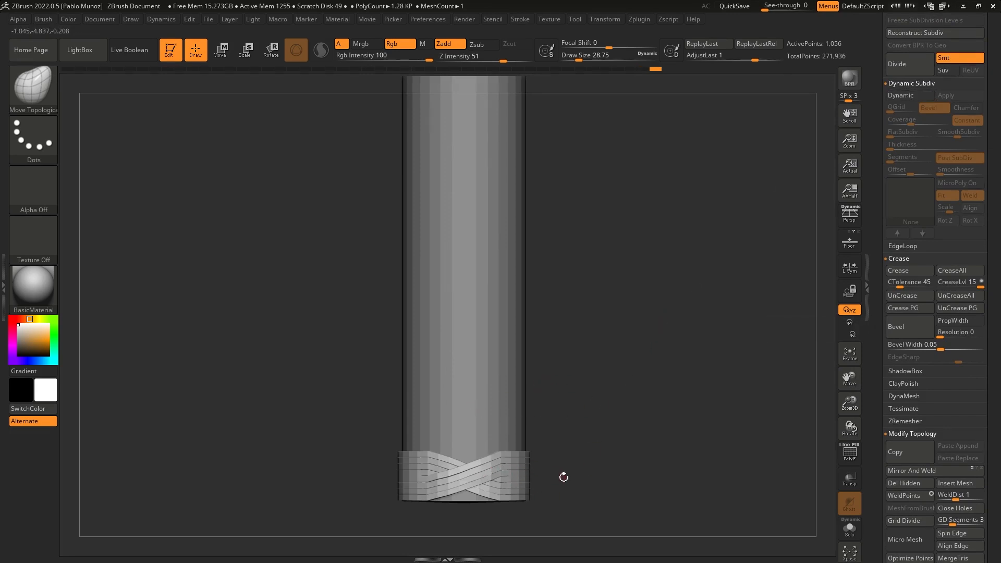
left_click(911, 95)
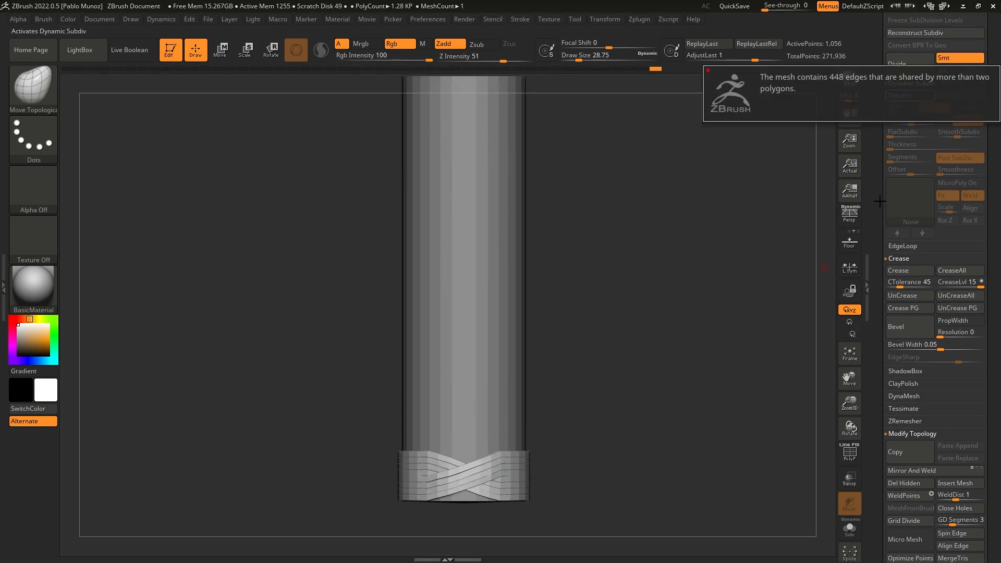
scroll(934, 469, "down", 5)
left_click(907, 422)
left_click(904, 462)
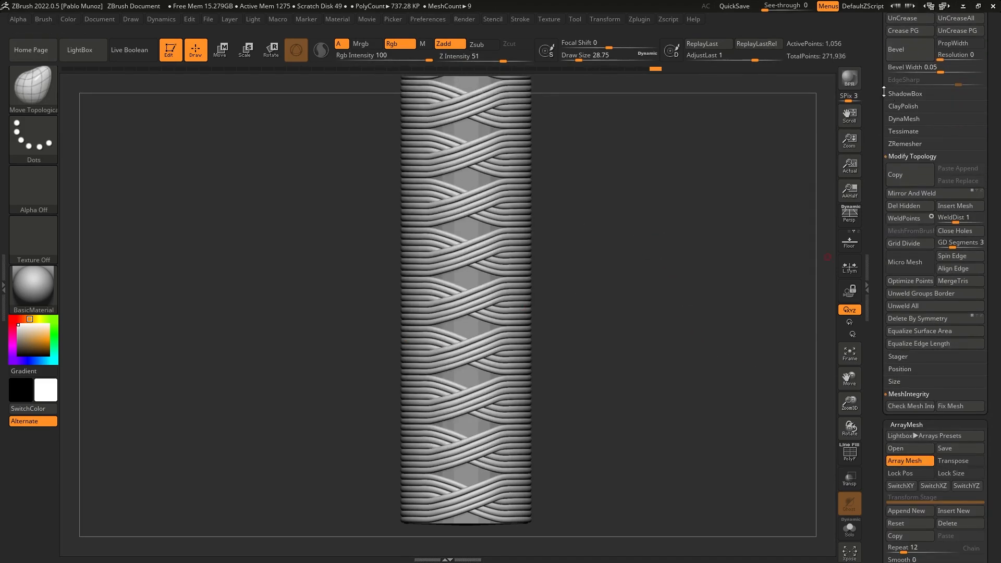
Step: Duplicate the arrayed "option 1" subtool, reselect the original and turn off its Array Mesh
scroll(881, 183, "up", 5)
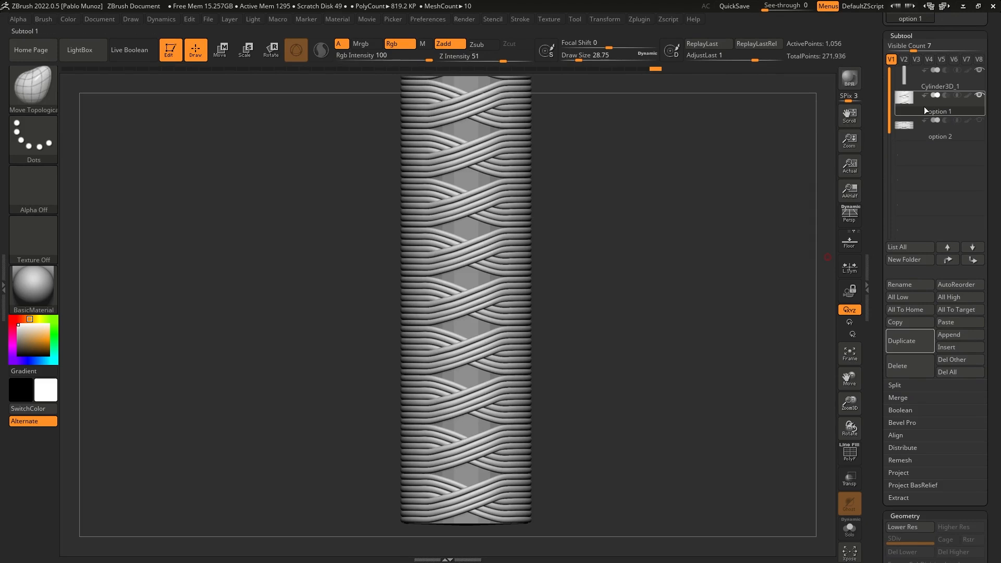
left_click(910, 339)
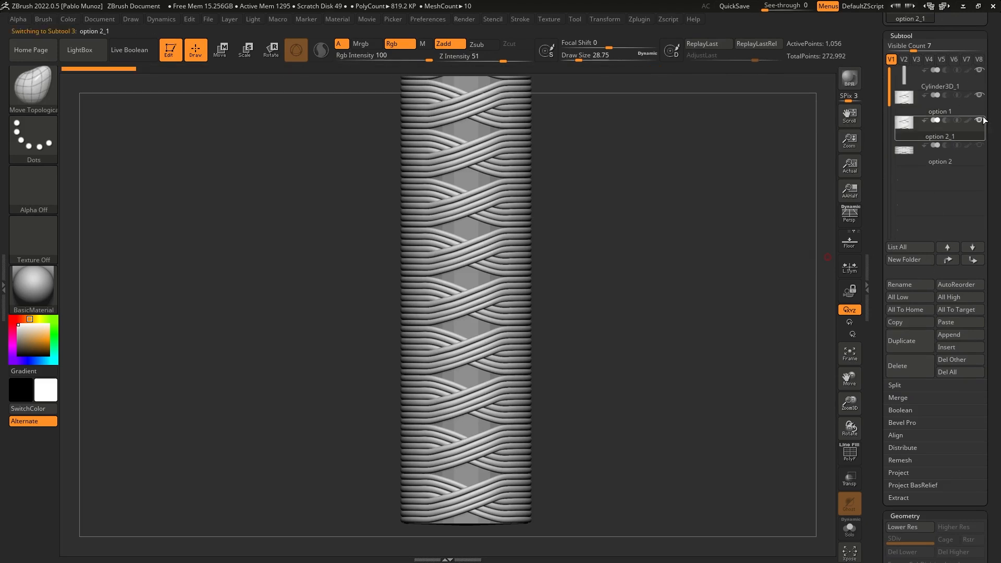
left_click(968, 110)
left_click_drag(880, 251, 882, 96)
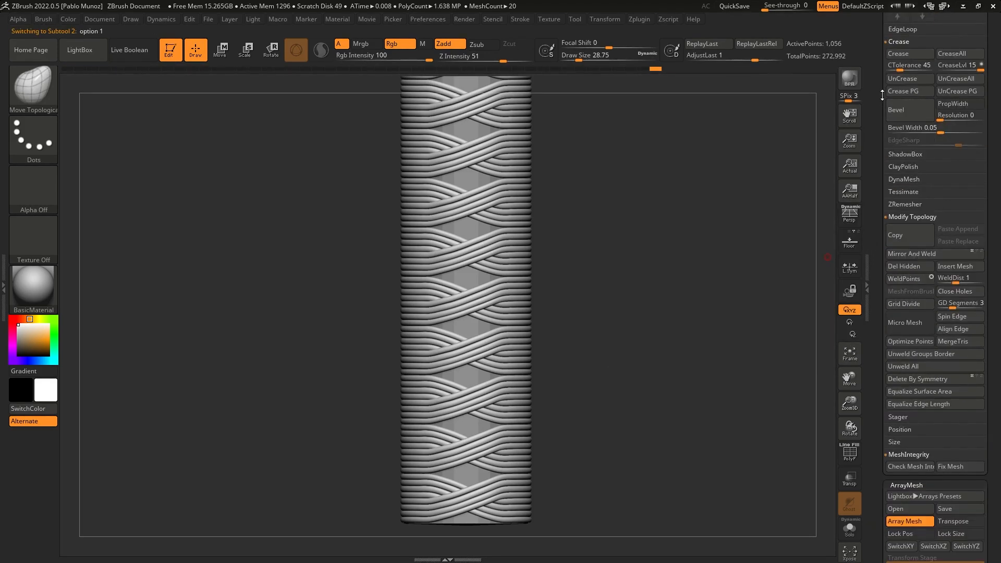
scroll(940, 358, "down", 2)
left_click(921, 476)
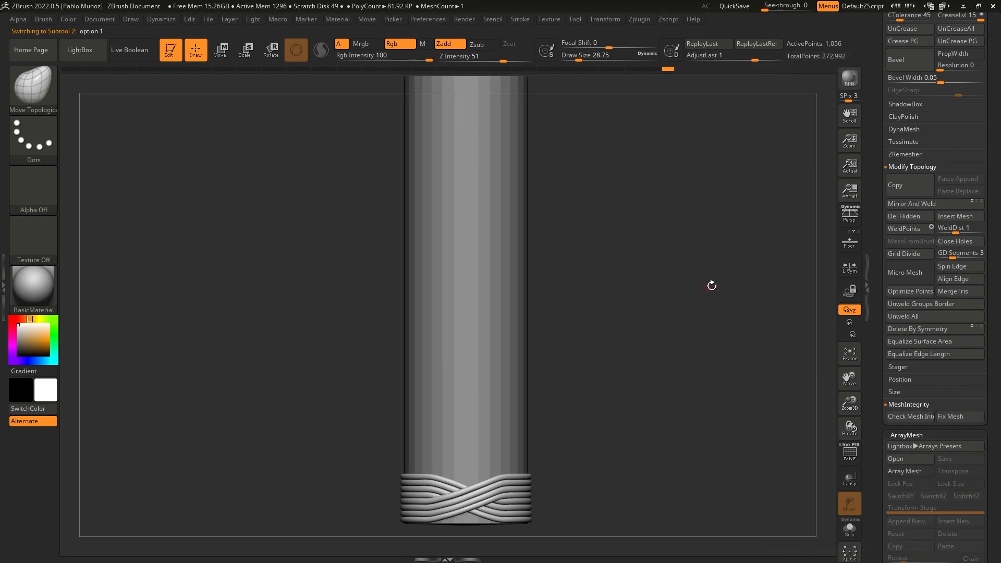
Step: Duplicate the "option 1" wrap upward by about 0.79 with the gizmo and repeat the copy to the cylinder's upper end
key("w")
left_click_drag(606, 356, 612, 286, "alt")
left_click_drag(591, 453, 593, 444, "alt")
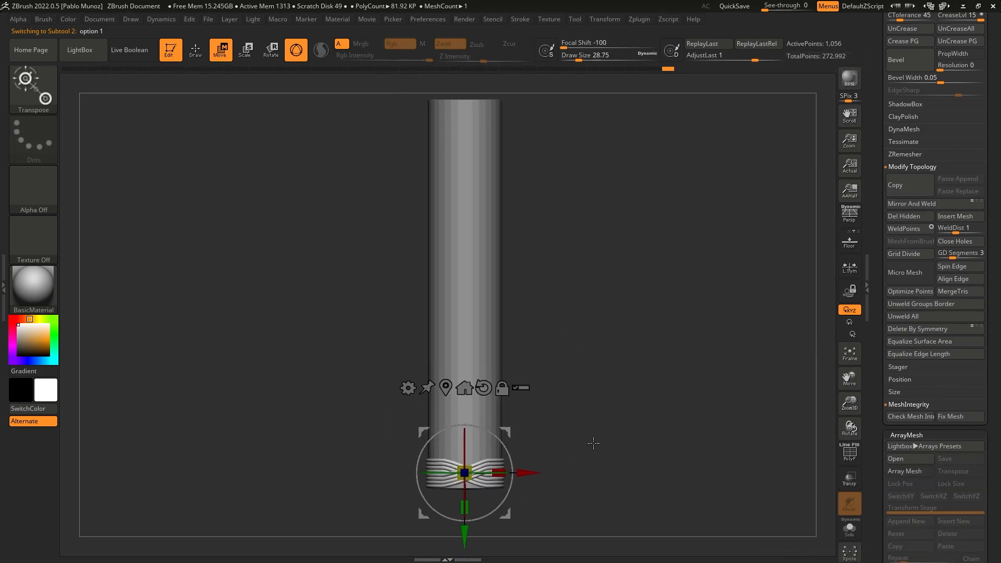
key("ctrl")
left_click_drag(465, 530, 526, 491, "ctrl")
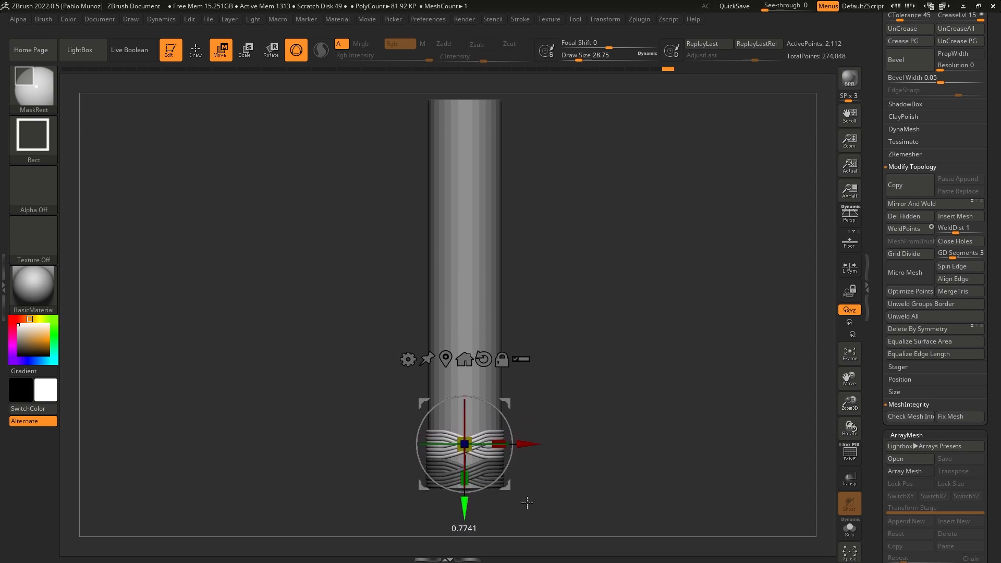
left_click_drag(527, 501, 527, 502, "ctrl")
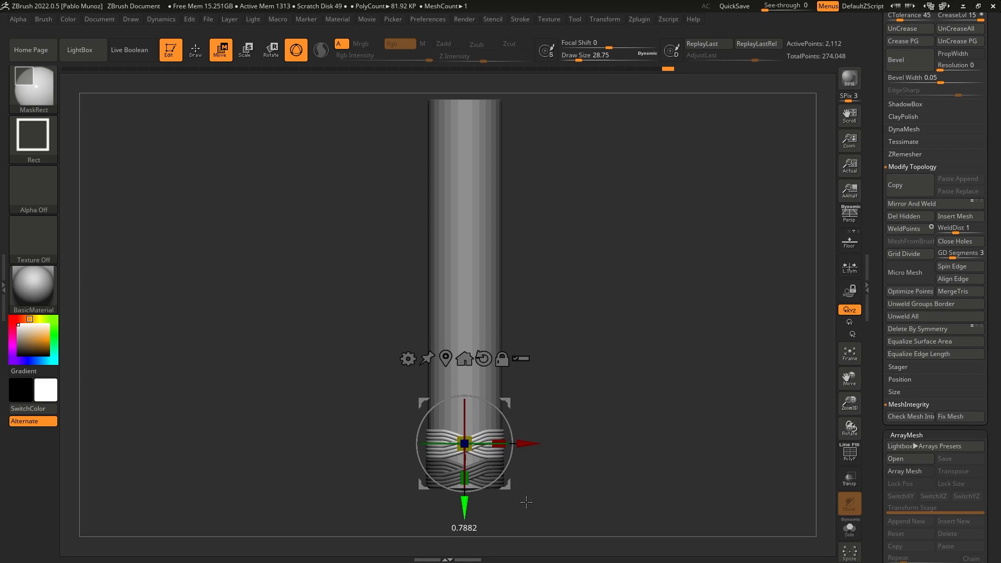
left_click_drag(527, 502, 615, 150, "ctrl")
mouse_move(617, 218)
left_mouse_down("ctrl")
mouse_move(625, 277)
mouse_move(603, 282)
left_mouse_up("ctrl")
key("q")
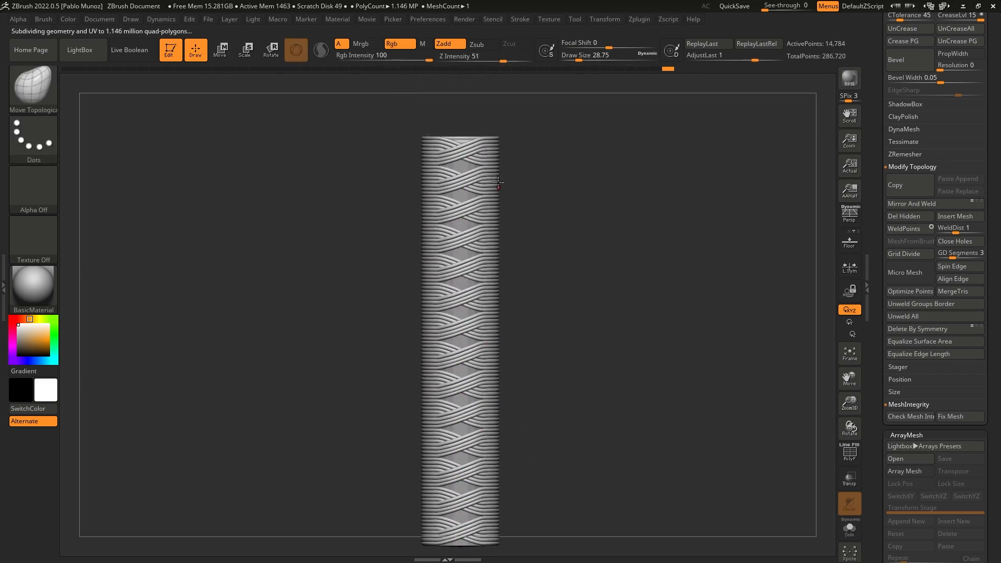
Step: Examine the spacing of the stacked wraps and how they fit the cylinder's ends
left_click_drag(535, 237, 534, 213, "alt")
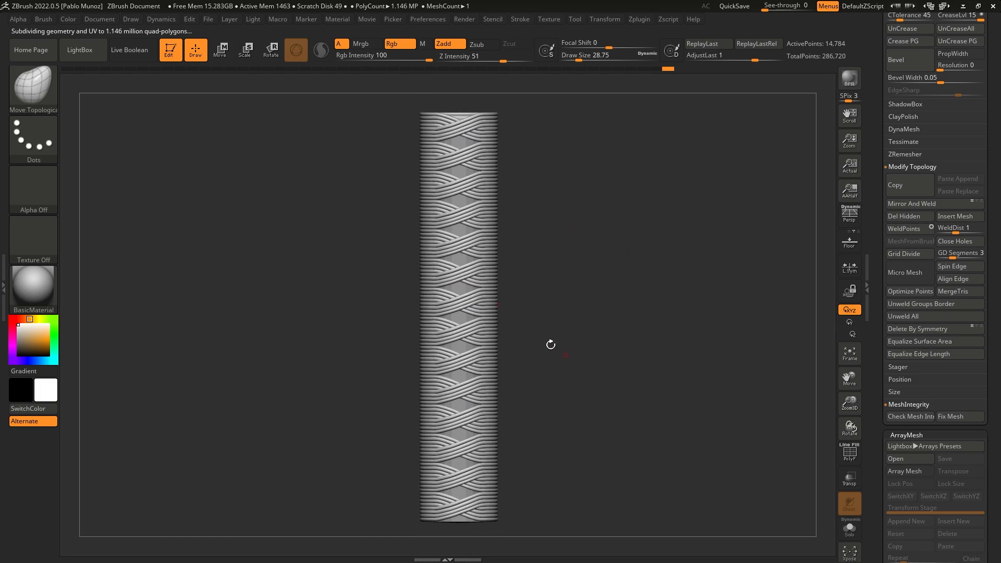
key("ctrl")
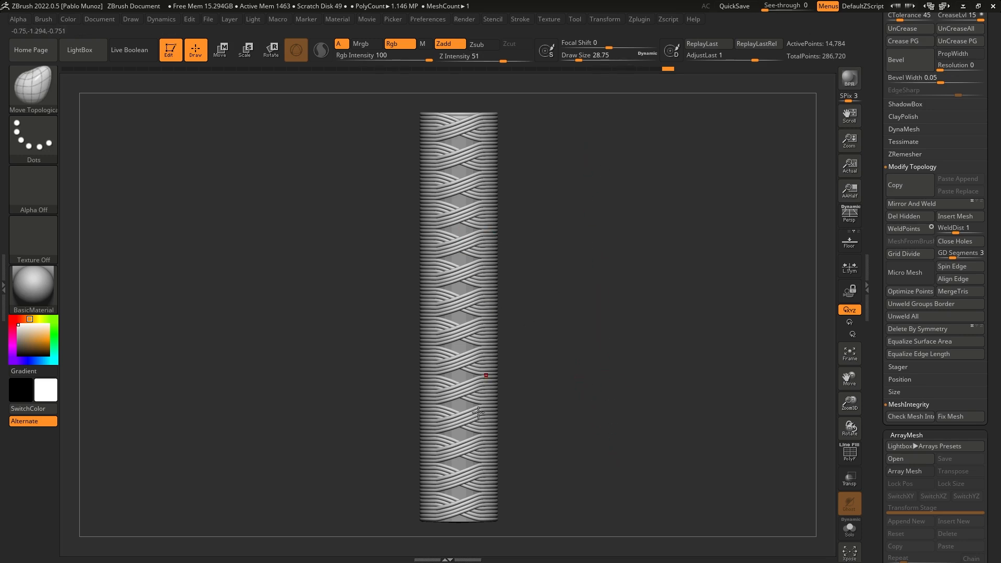
left_click_drag(567, 207, 582, 224)
scroll(894, 131, "up", 10)
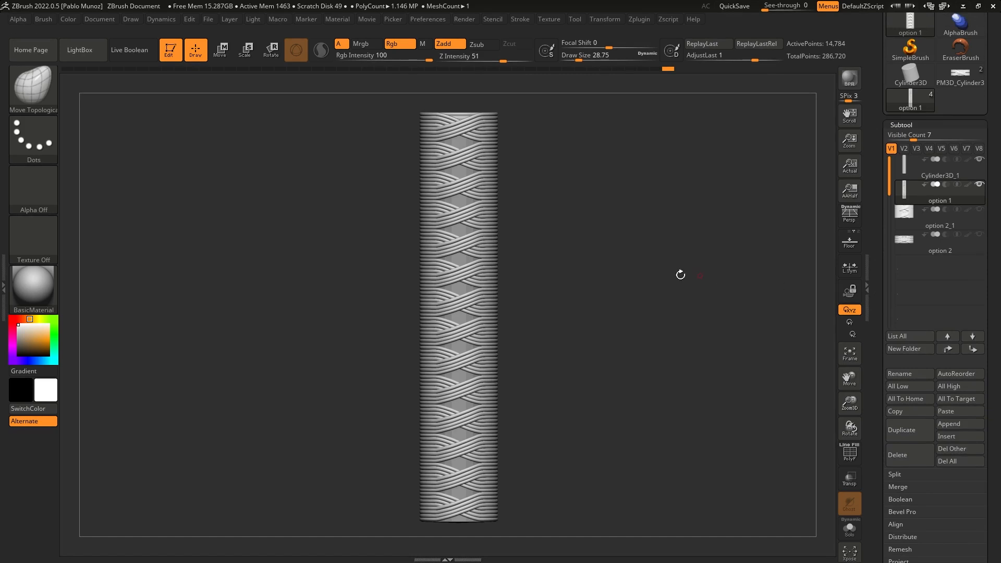
left_click_drag(519, 268, 465, 181)
left_click_drag(521, 206, 453, 177)
left_click_drag(563, 238, 563, 179)
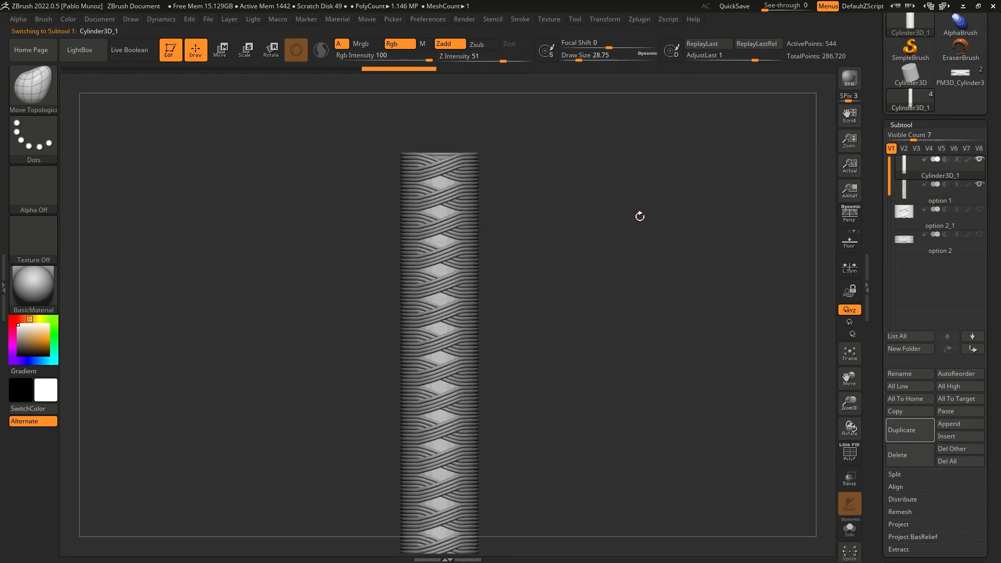
Step: Undo the "option 1" wrap copies and duplicate the single wrap upward again with slightly different spacing, repeating it along the cylinder
left_click(926, 196)
key("ctrl")
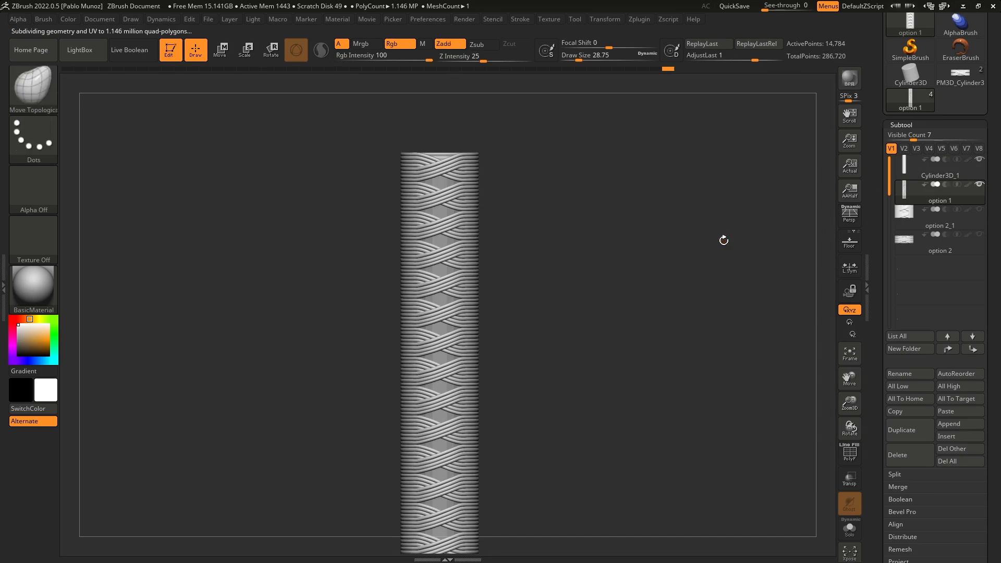
key("w")
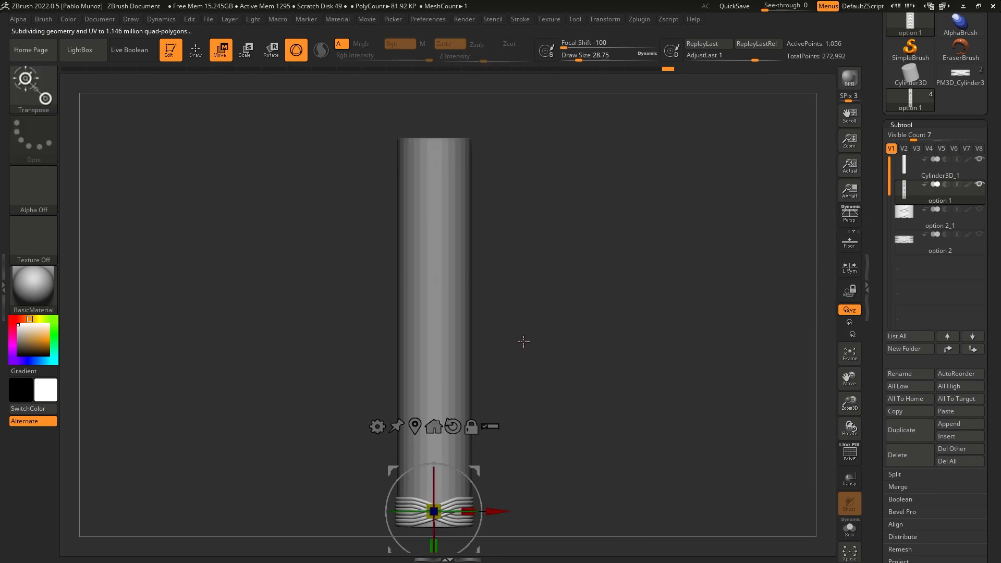
mouse_move(435, 544)
left_mouse_down("ctrl")
mouse_move(444, 284)
mouse_move(478, 196)
left_mouse_up("ctrl")
key("q")
Step: Select "Cylinder3D_1" and move it down so it protrudes evenly beyond both ends of the stacked wraps
left_click(958, 181)
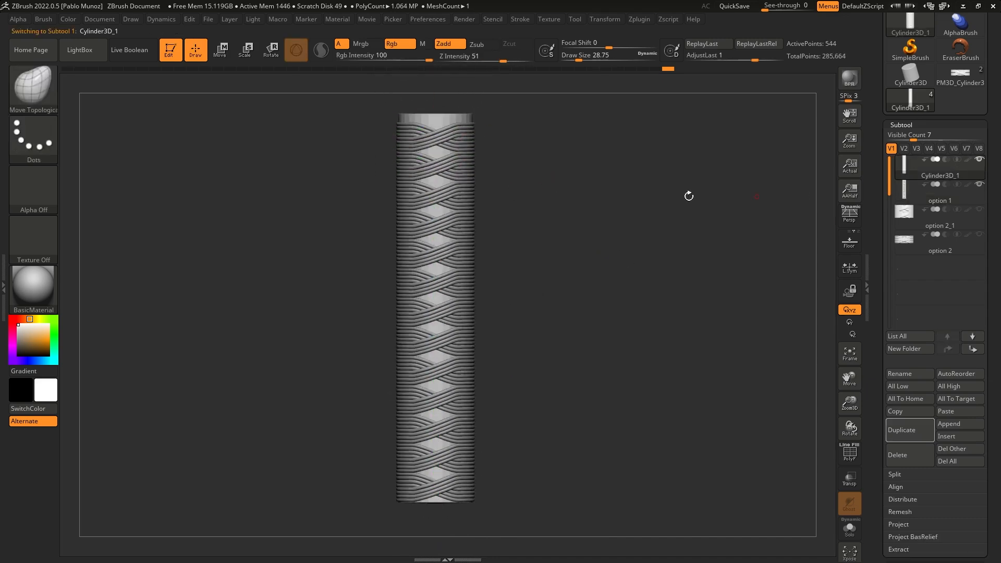
key("w")
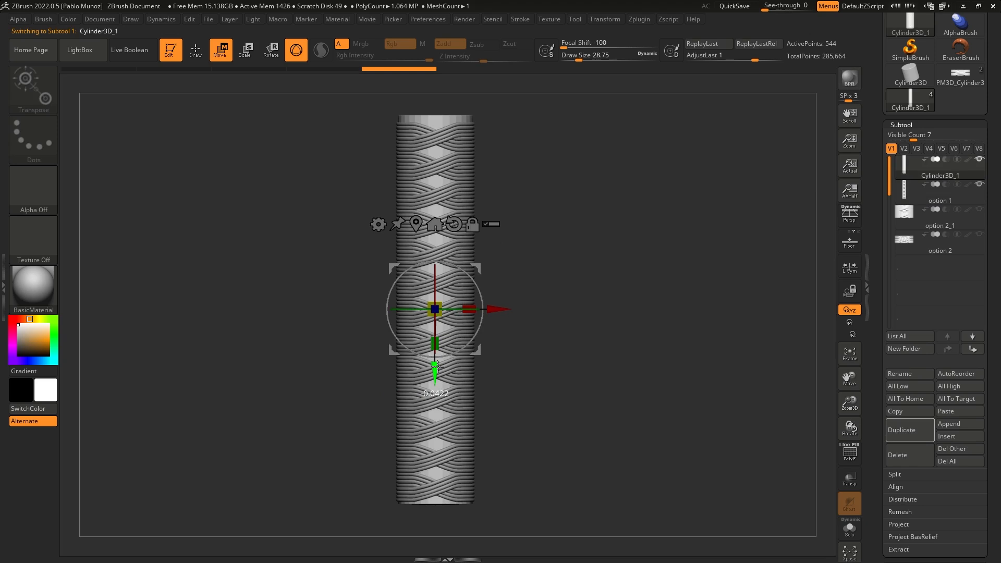
key("q")
Step: Make a PolyMesh3D copy of the cylinder, paste it as a subtool beside the wraps and hide the original cylinder
left_click_drag(874, 419, 879, 315)
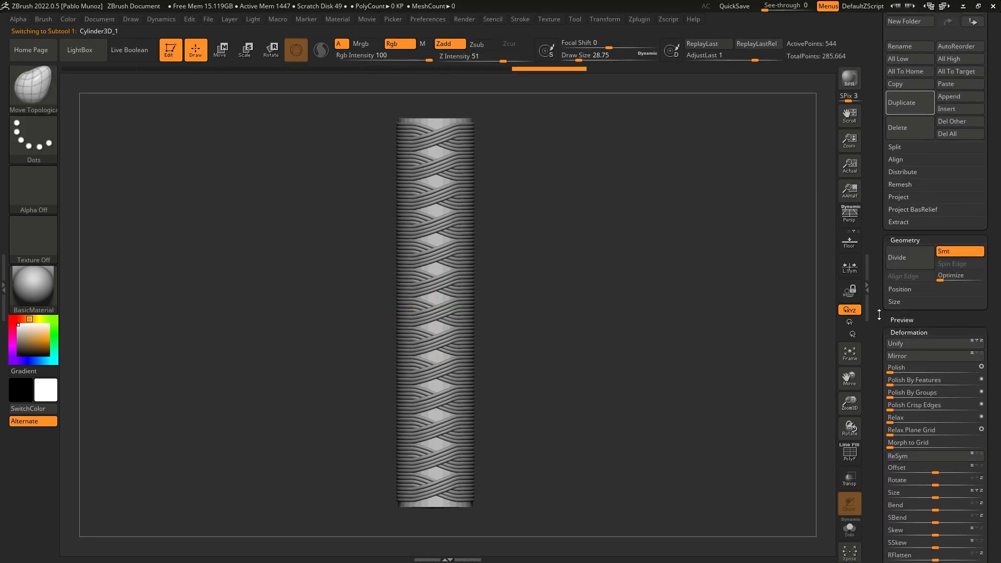
scroll(886, 296, "up", 5)
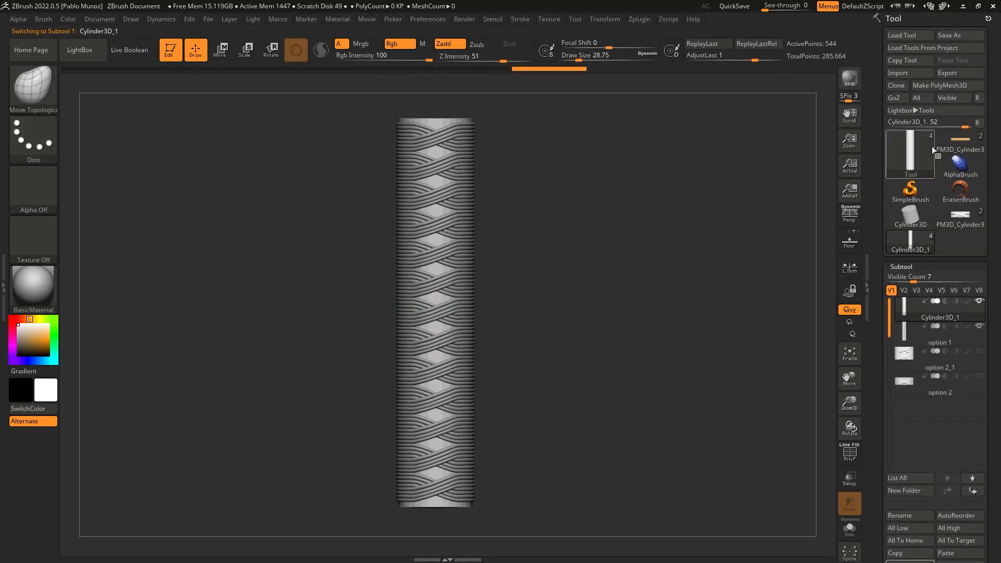
left_click(960, 86)
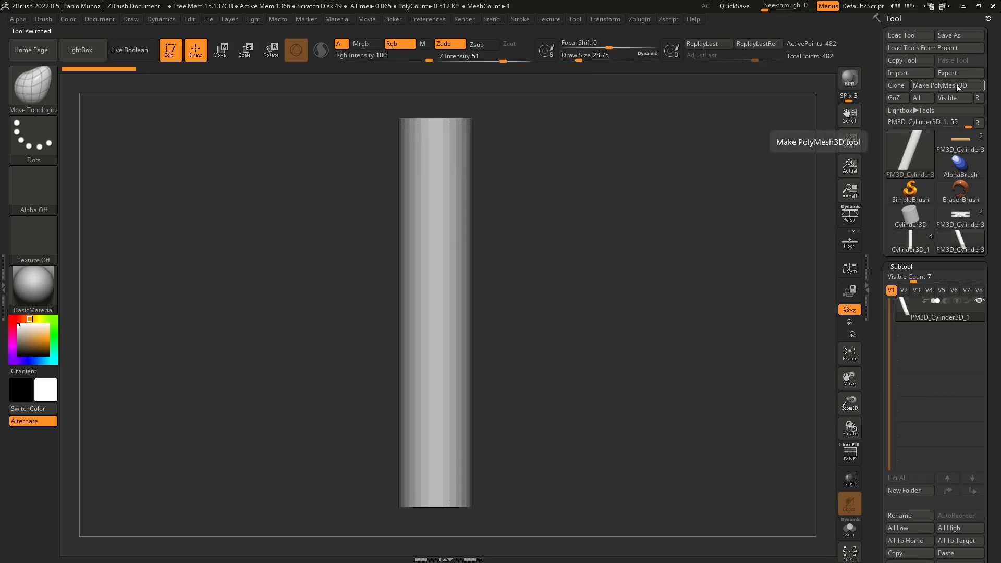
scroll(916, 470, "down", 3)
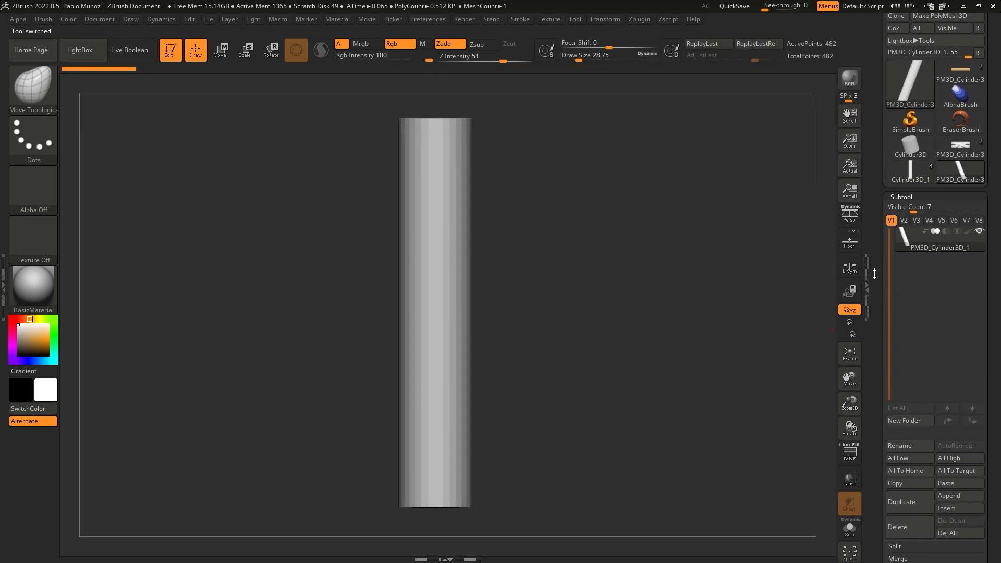
left_click(913, 476)
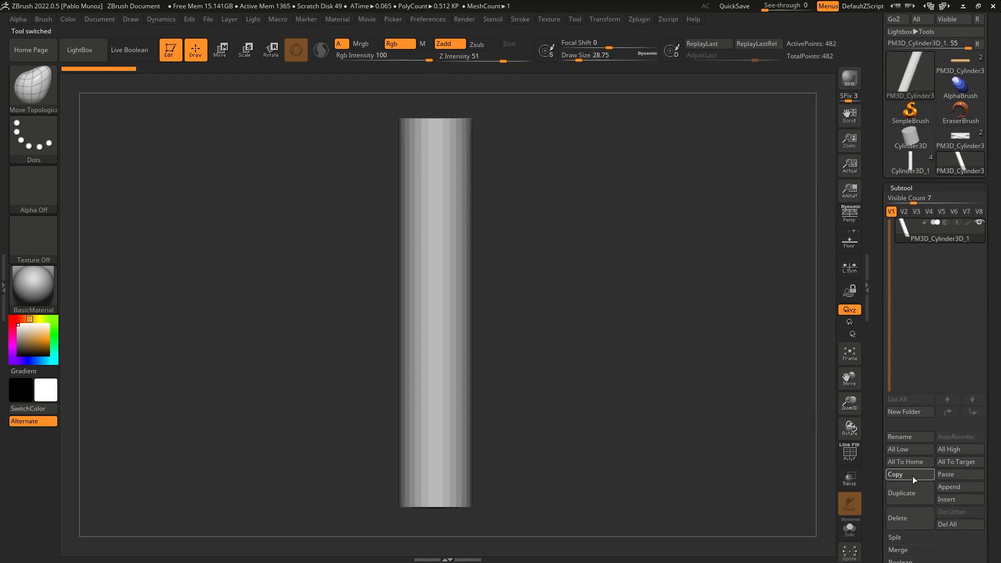
left_click(910, 163)
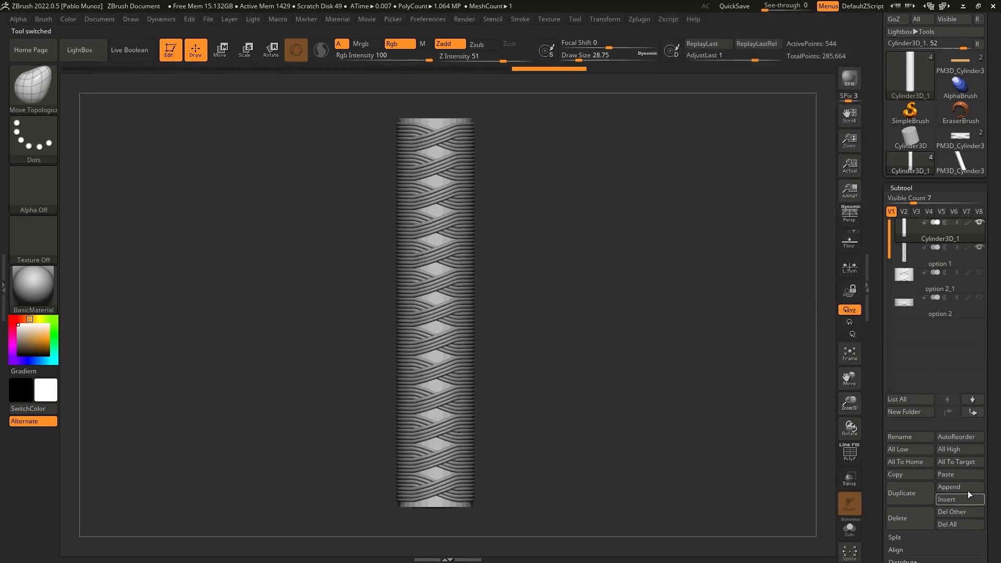
left_click(961, 475)
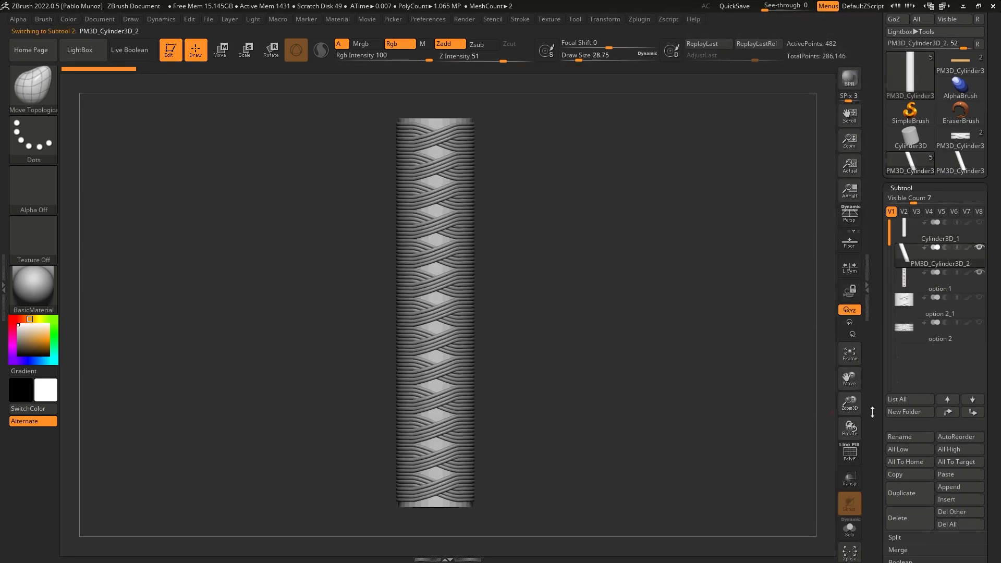
Step: Turn on Dynamic Subdiv for the pasted polymesh cylinder
scroll(869, 303, "down", 12)
scroll(868, 304, "down", 5)
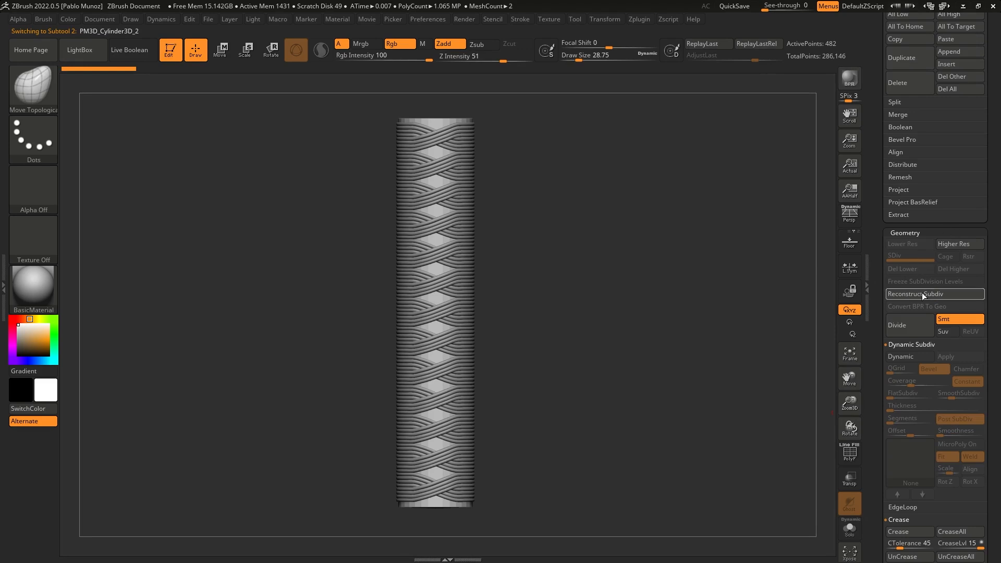
left_click(907, 358)
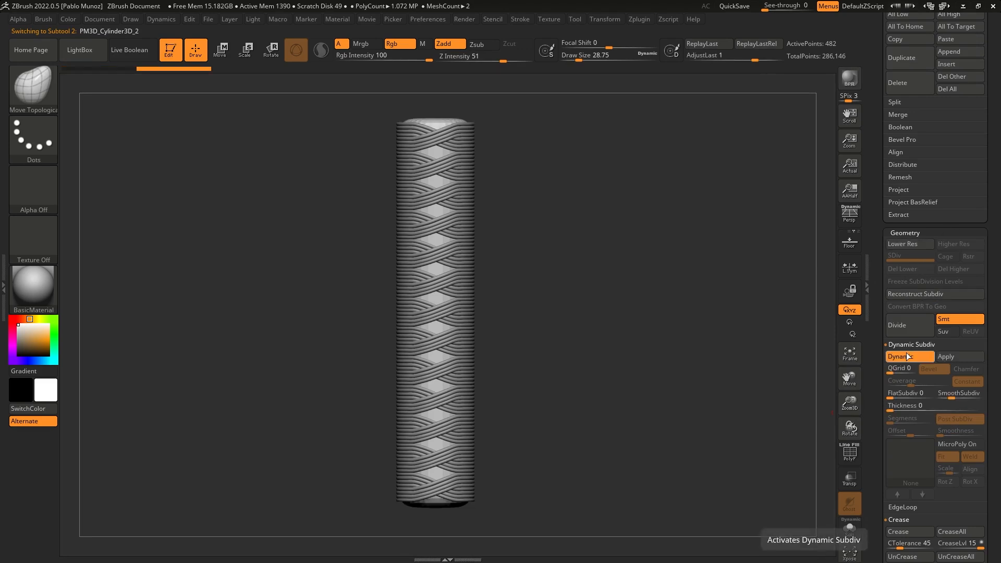
Step: Isolate the polymesh cylinder with its wireframe shown and insert an edge loop on its top cap with the ZModeler brush
right_click_drag(450, 170, 482, 253)
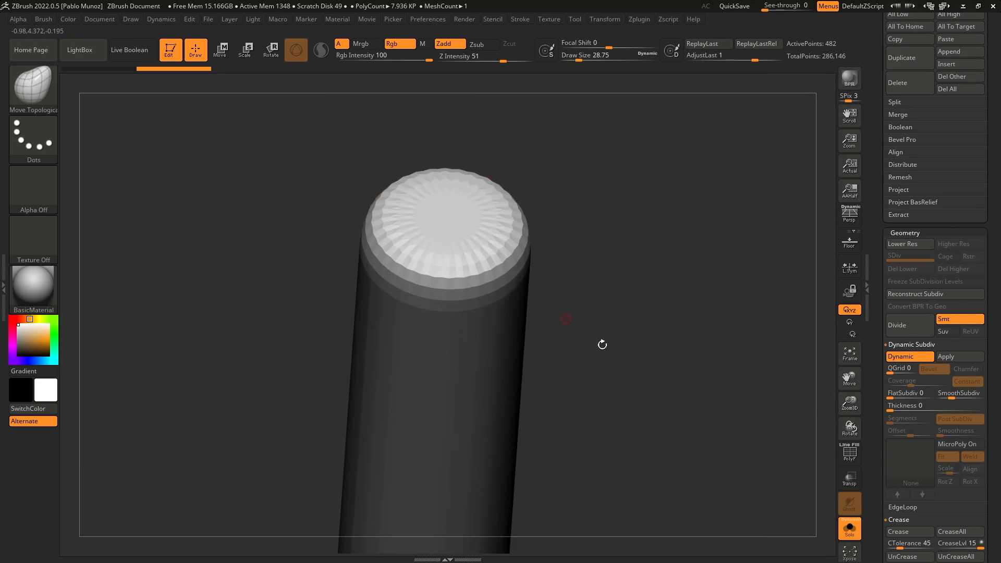
left_click(856, 461)
key("b")
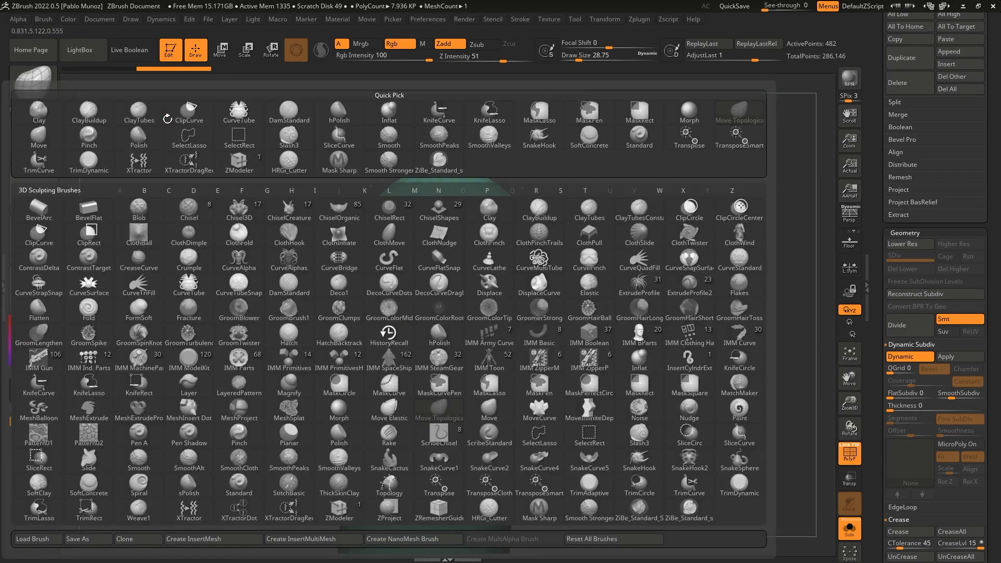
left_click(190, 116)
left_click(456, 262)
Step: Insert supporting edge loops near the cylinder's two ends to sharpen its rounded rims, and show the wraps again without the wireframe
right_click_drag(481, 268, 540, 407, "ctrl")
left_click(488, 270)
left_click(440, 379)
key("ctrl+z")
left_click(441, 377)
right_click_drag(440, 377, 485, 208)
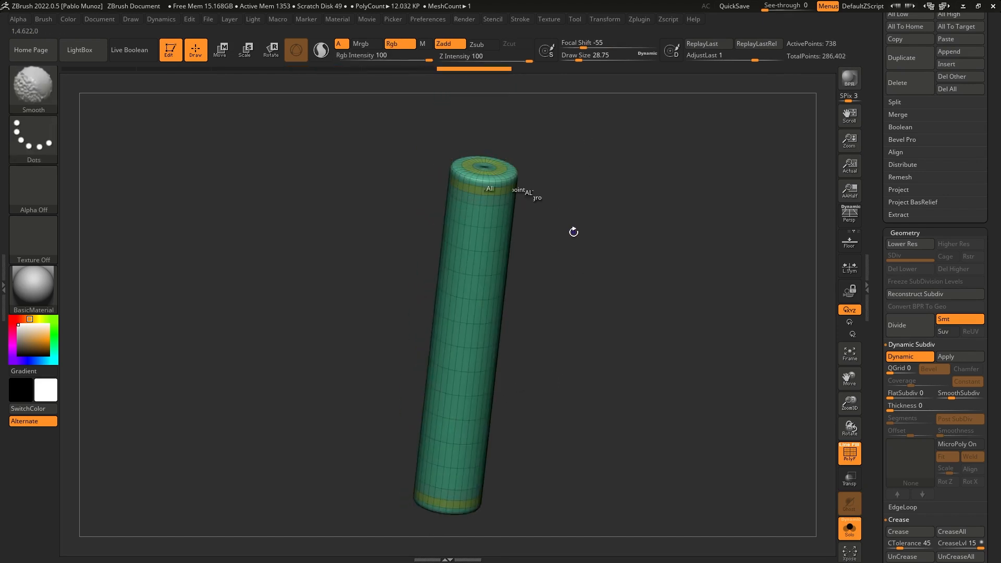
key("shift+f")
left_click_drag(637, 208, 506, 208, "shift")
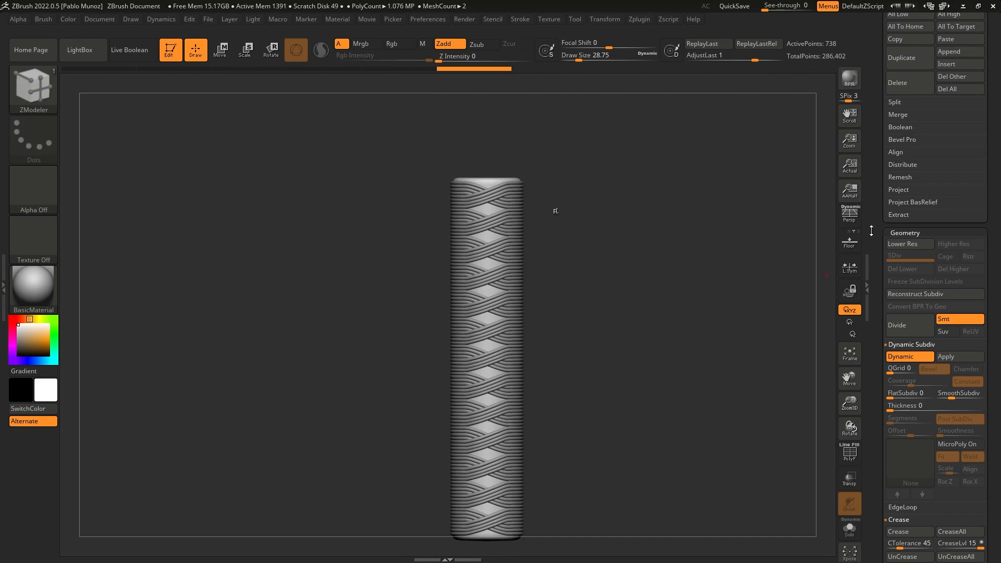
Step: Merge the visible cylinder and wraps into a new tool with MergeVisible and switch to that merged tool
mouse_move(878, 223)
left_mouse_down()
mouse_move(874, 327)
mouse_move(880, 236)
left_mouse_up()
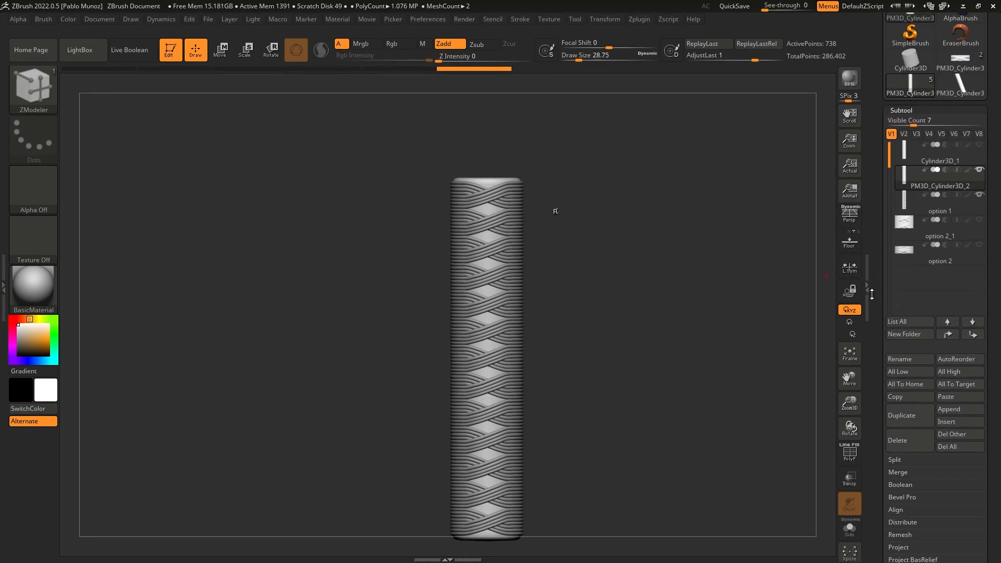
left_click(905, 261)
left_click_drag(877, 337, 878, 294)
left_click(898, 428)
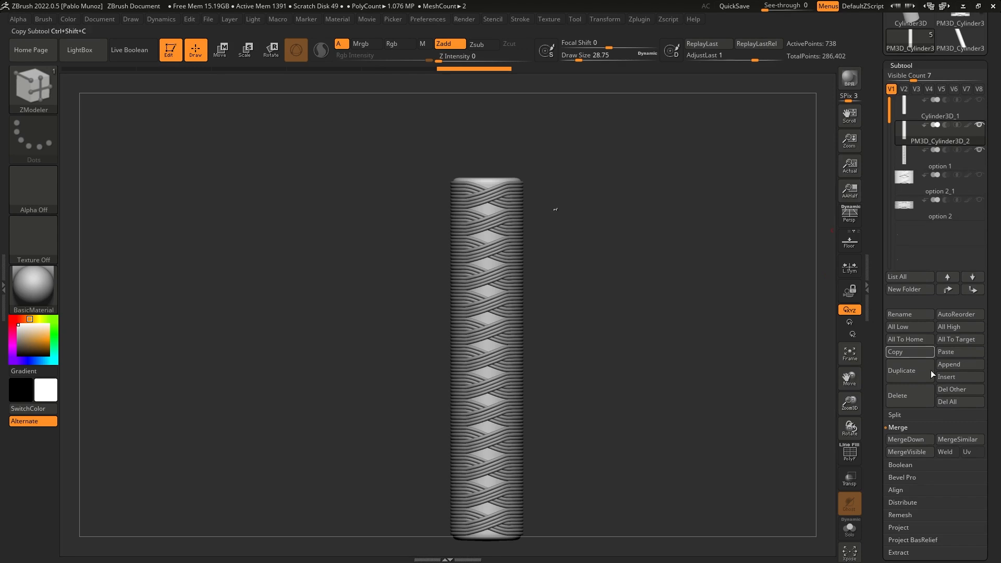
left_click(919, 452)
left_click_drag(577, 188, 687, 273)
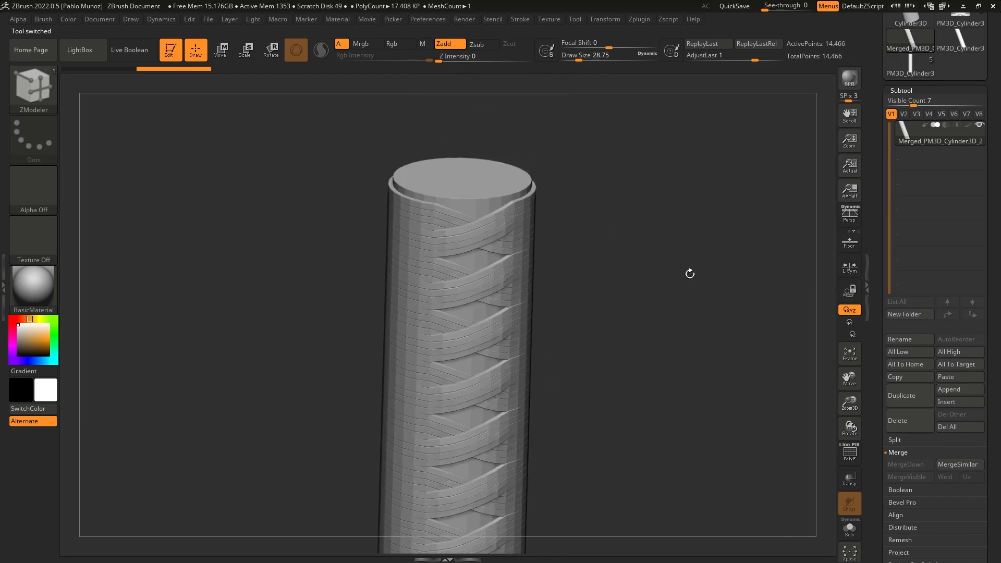
Step: Turn on Dynamic Subdiv for the merged wrap, raise its SmoothSubdiv level and inspect the smoothed cords from several angles
scroll(877, 324, "down", 8)
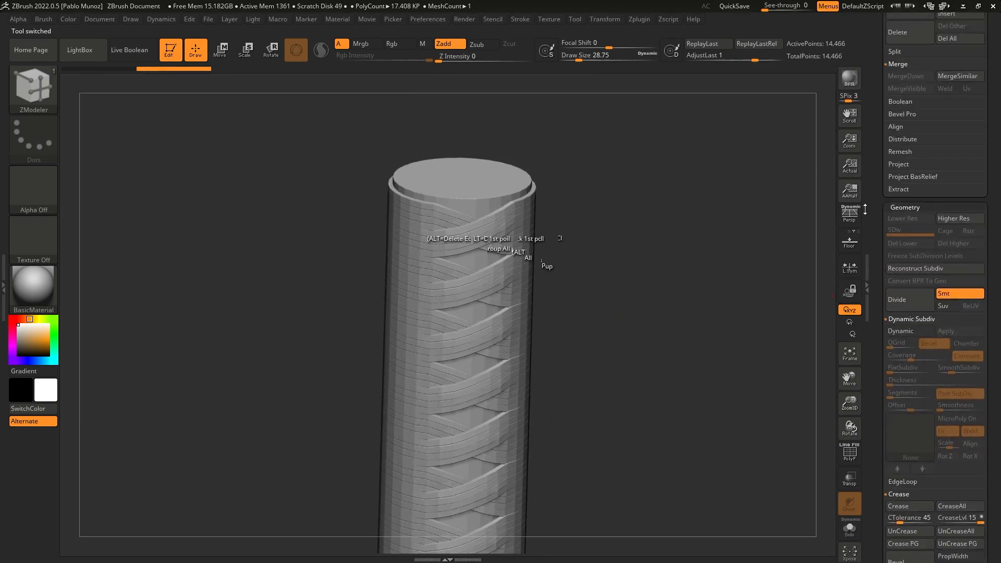
left_click(912, 267)
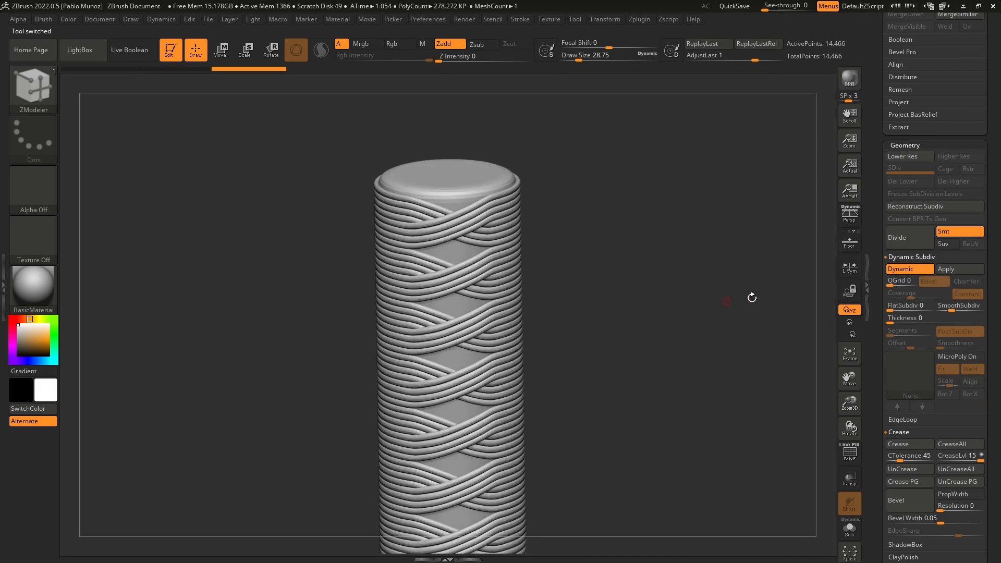
left_click(958, 307)
left_click_drag(673, 328, 606, 251)
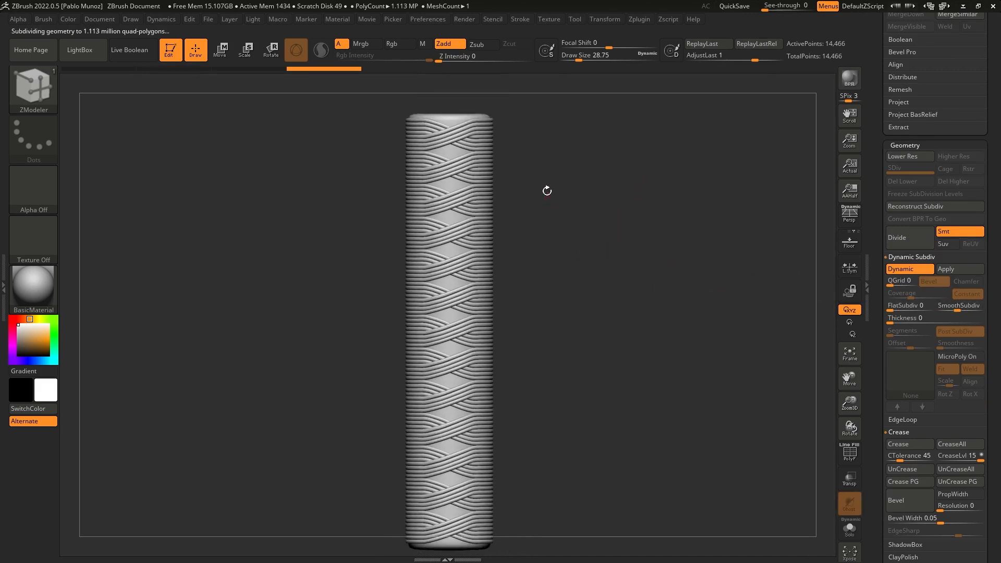
left_click_drag(459, 138, 568, 198)
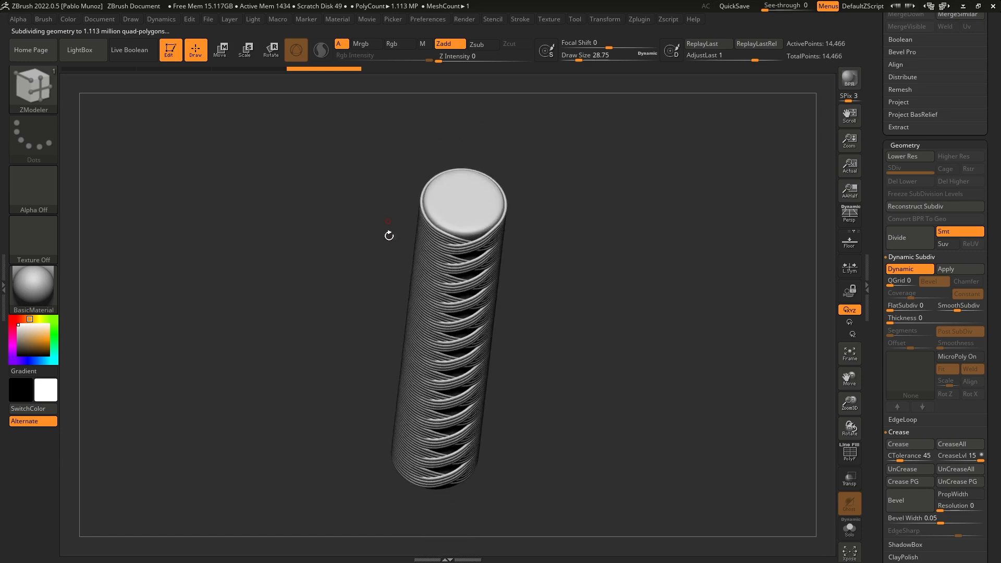
left_click_drag(625, 224, 598, 129, "shift")
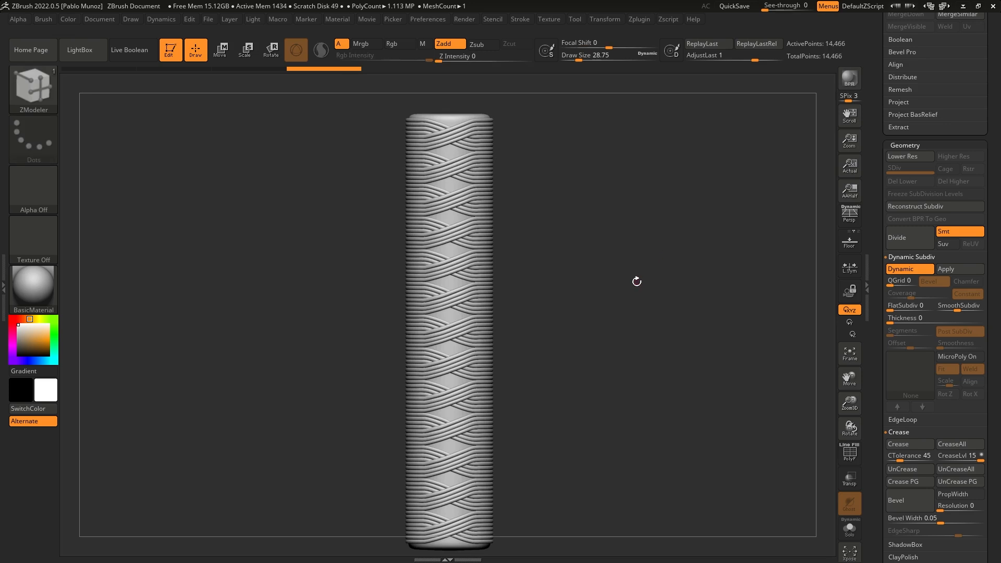
Step: Turn off Dynamic Subdiv and add a Deformer Soft cage around the merged wrap, viewed from its end cap
left_click(922, 272)
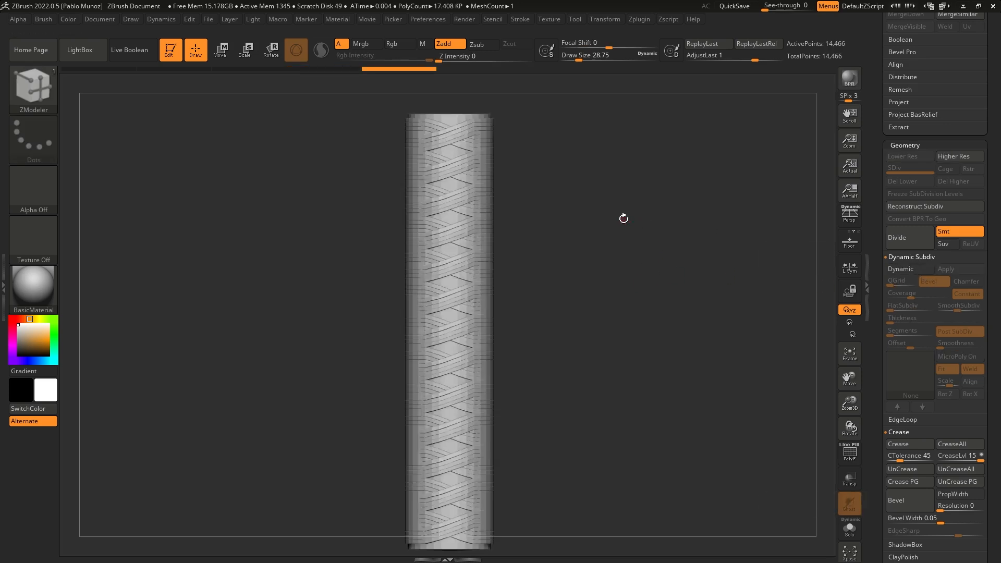
key("w")
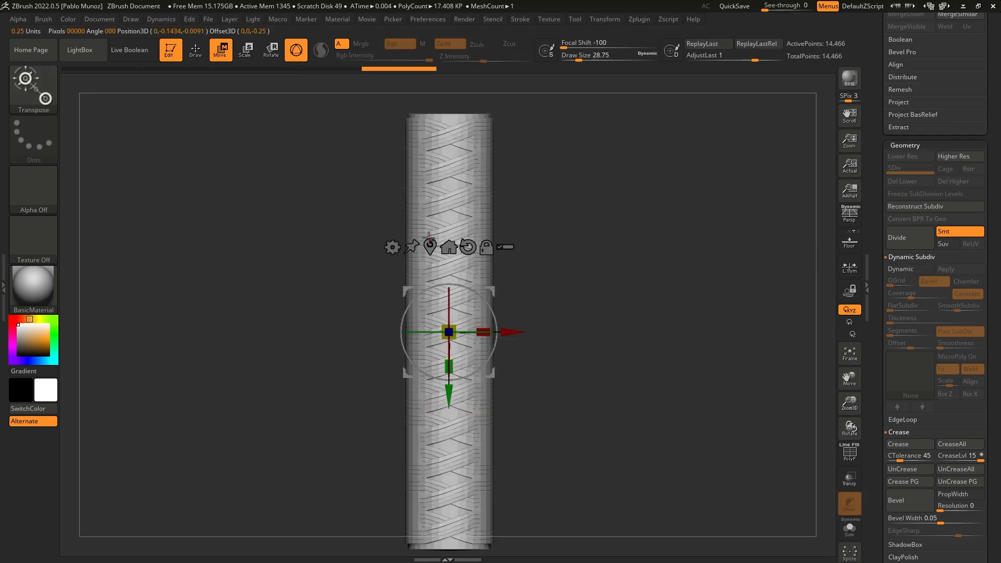
left_click(392, 248)
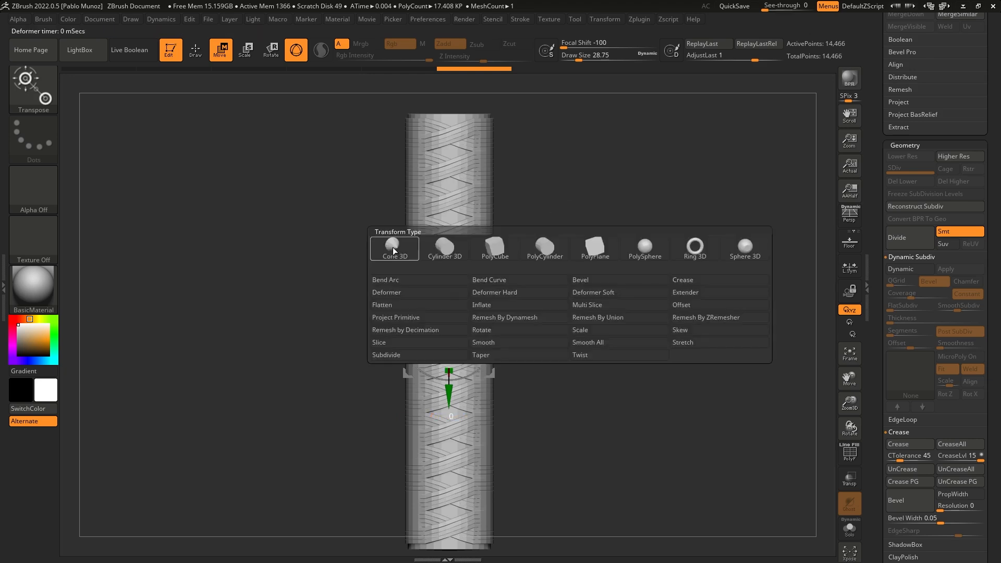
left_click(623, 295)
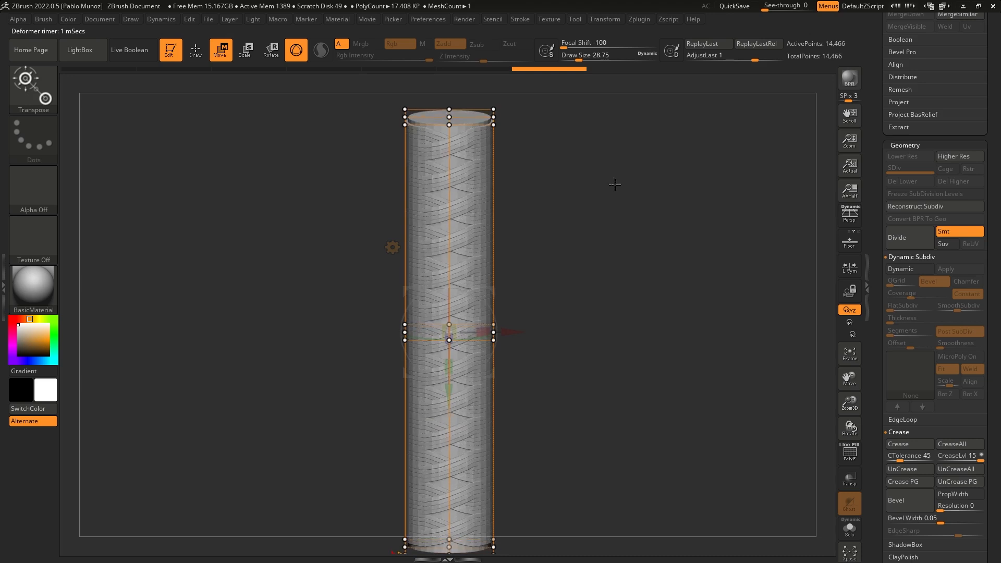
left_click_drag(600, 232, 604, 311)
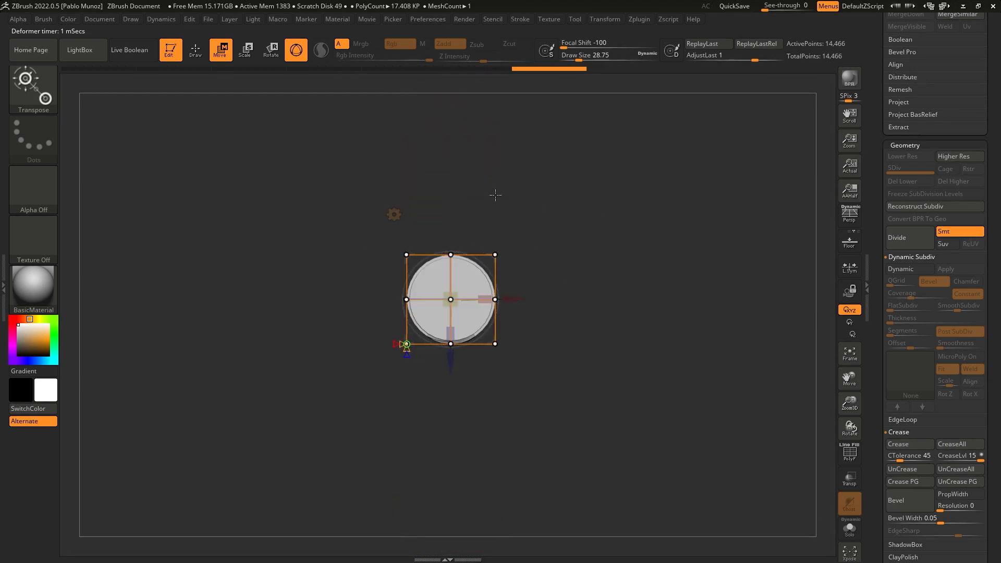
Step: Mask the deformer's side points, squash the free middle points inward to make the cross-section oval, and accept the deformation
mouse_move(430, 167)
left_mouse_down("ctrl")
mouse_move(471, 390)
mouse_move(458, 258)
mouse_move(468, 374)
left_mouse_up("ctrl")
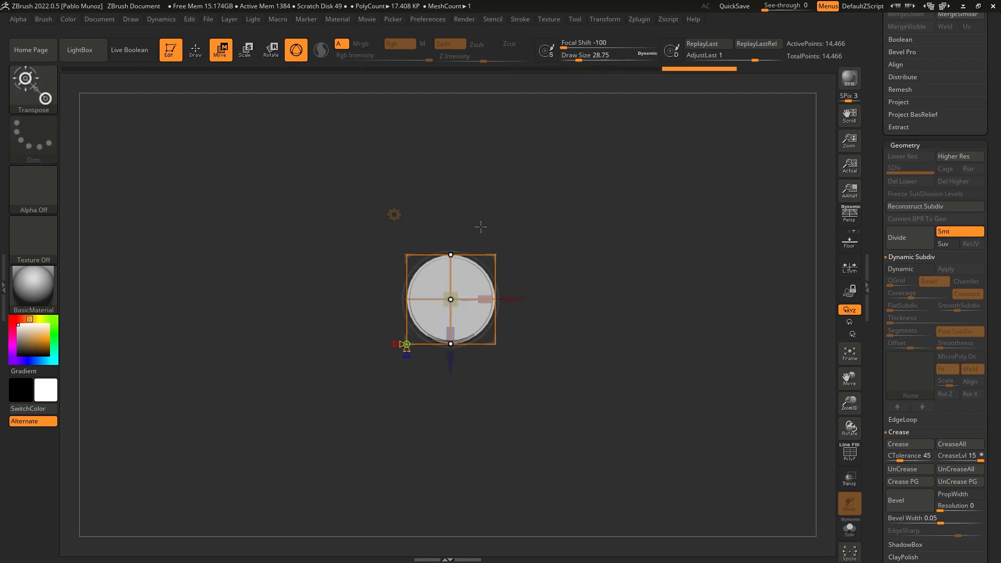
left_click_drag(564, 221, 549, 263, "alt")
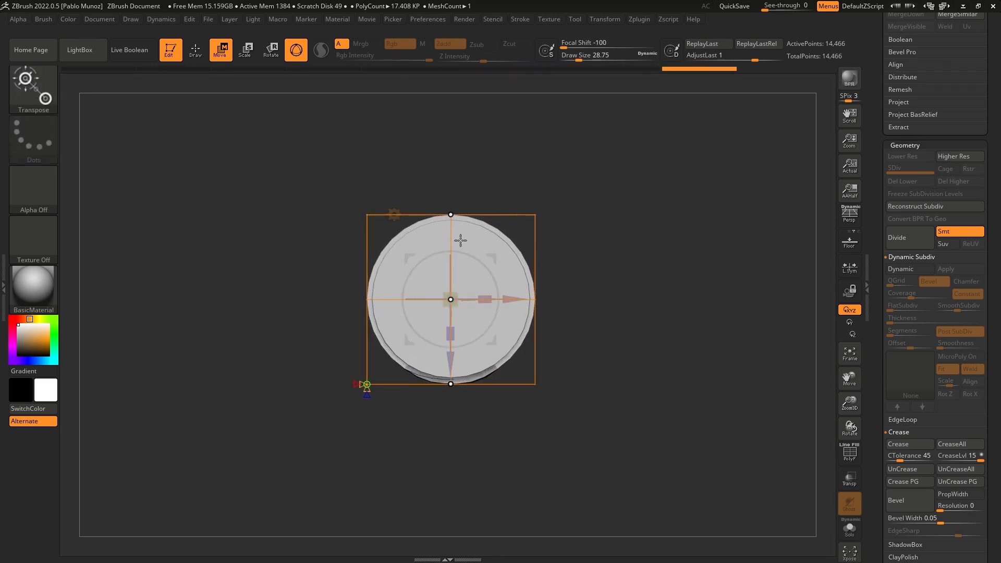
left_click_drag(454, 322, 460, 209)
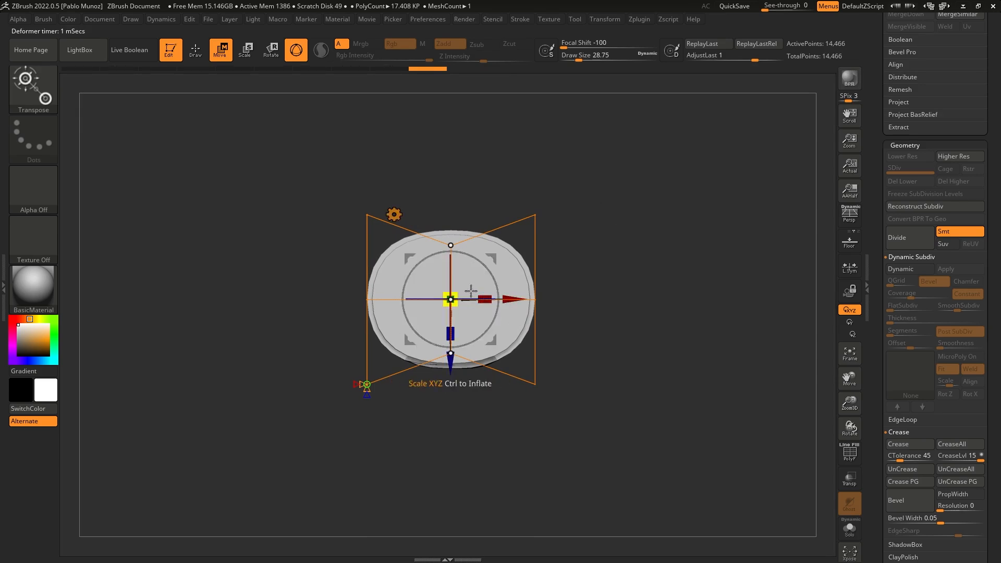
left_click(394, 214)
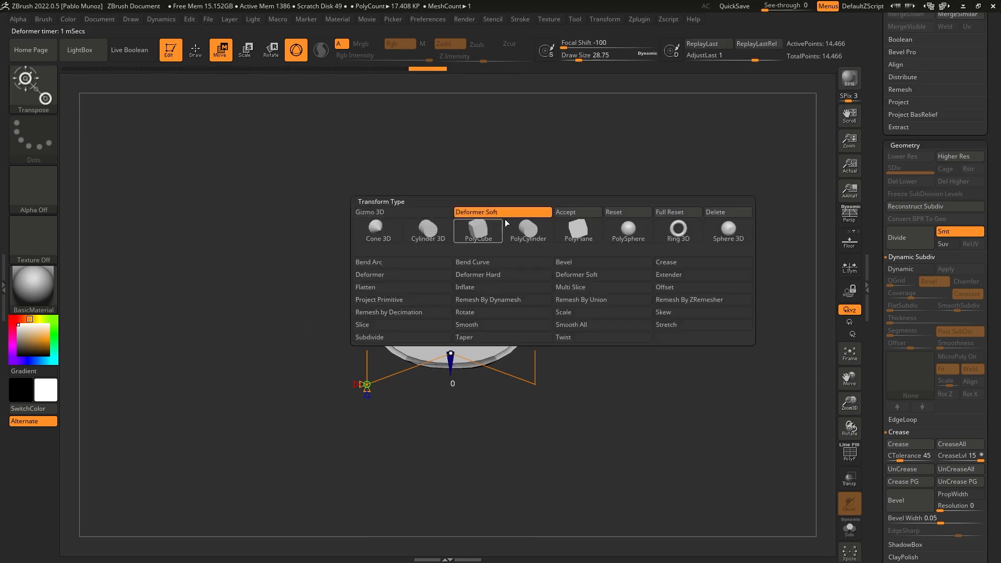
left_click(583, 210)
left_click_drag(453, 331, 454, 286)
key("q")
left_click_drag(622, 213, 581, 201)
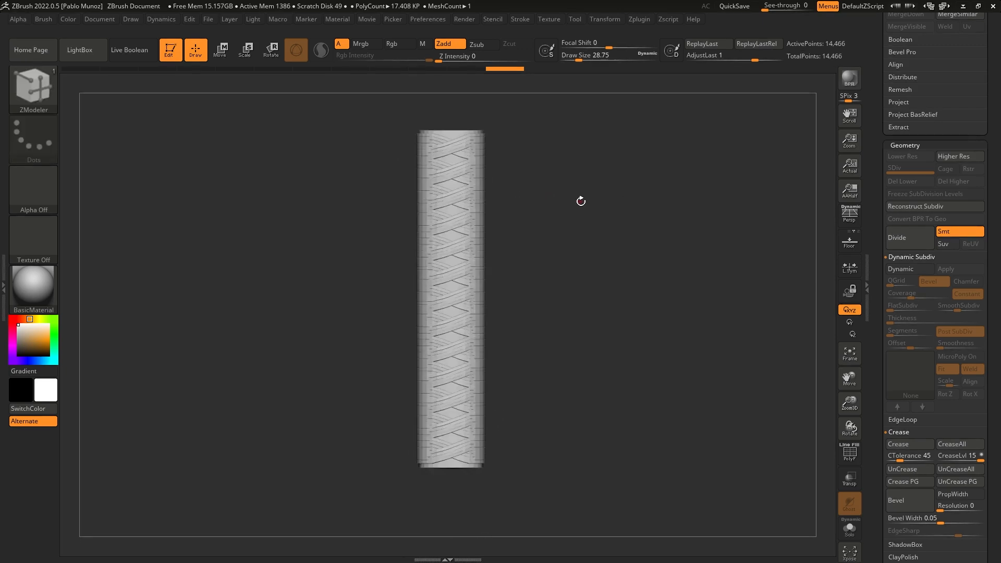
Step: Turn Dynamic Subdiv back on for the flattened wrap and inspect the smoothed cords up close
left_click(901, 270)
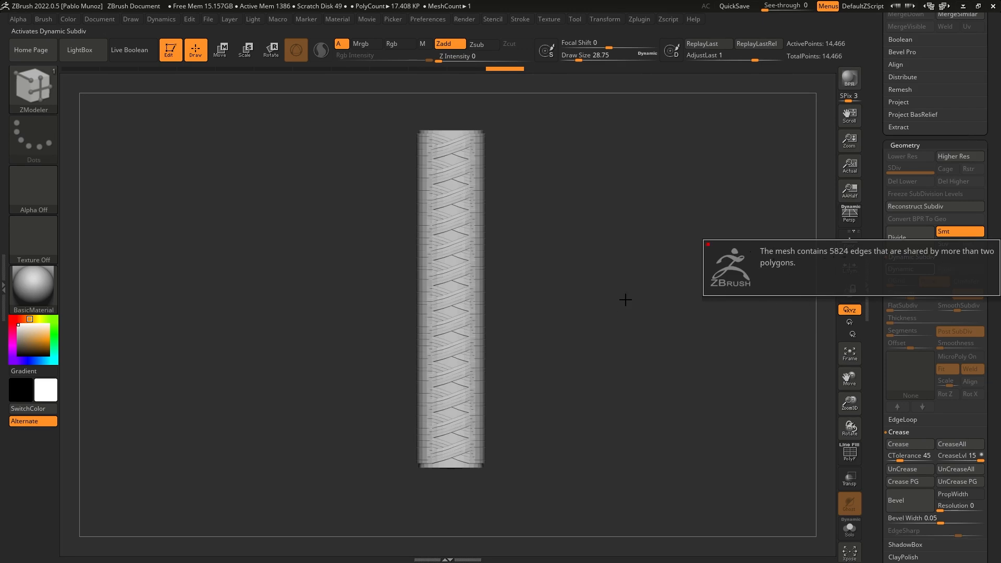
mouse_move(666, 286)
left_mouse_down()
mouse_move(648, 277)
mouse_move(658, 282)
left_mouse_up()
left_click_drag(647, 244, 651, 270, "alt")
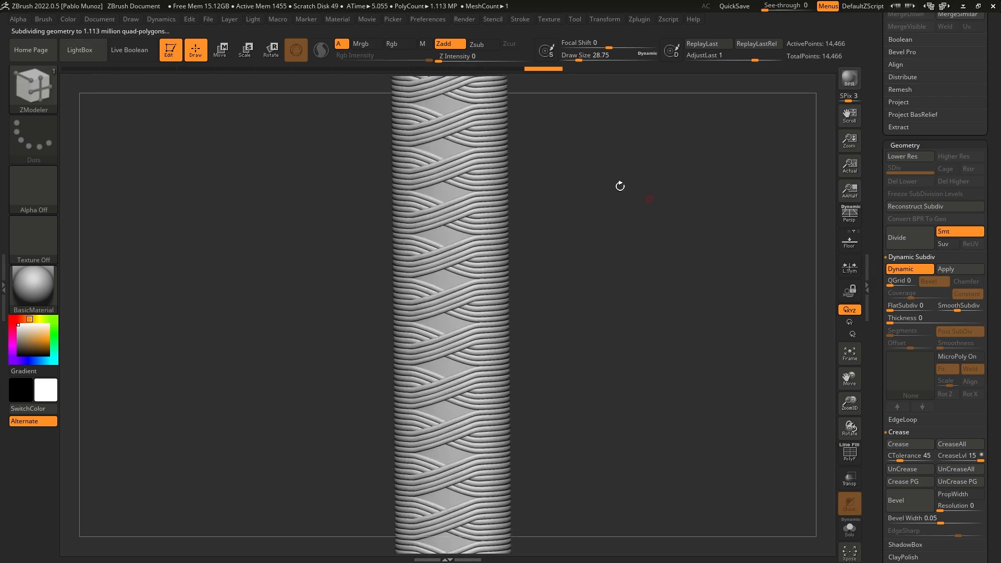
left_click_drag(701, 190, 673, 214, "alt")
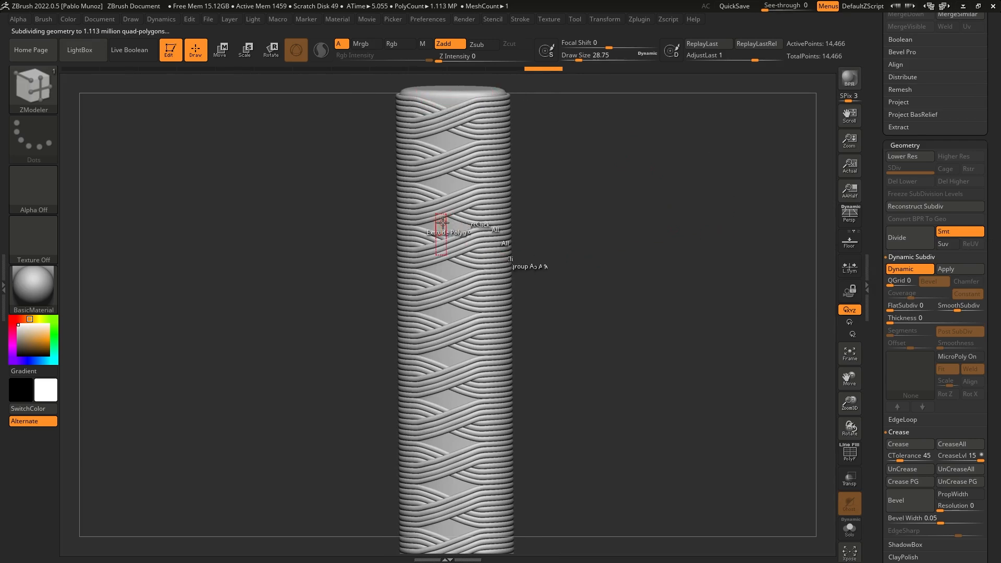
Step: Switch to the Move brush for reshaping the merged wrap near its upper end
key("b")
left_click(474, 109)
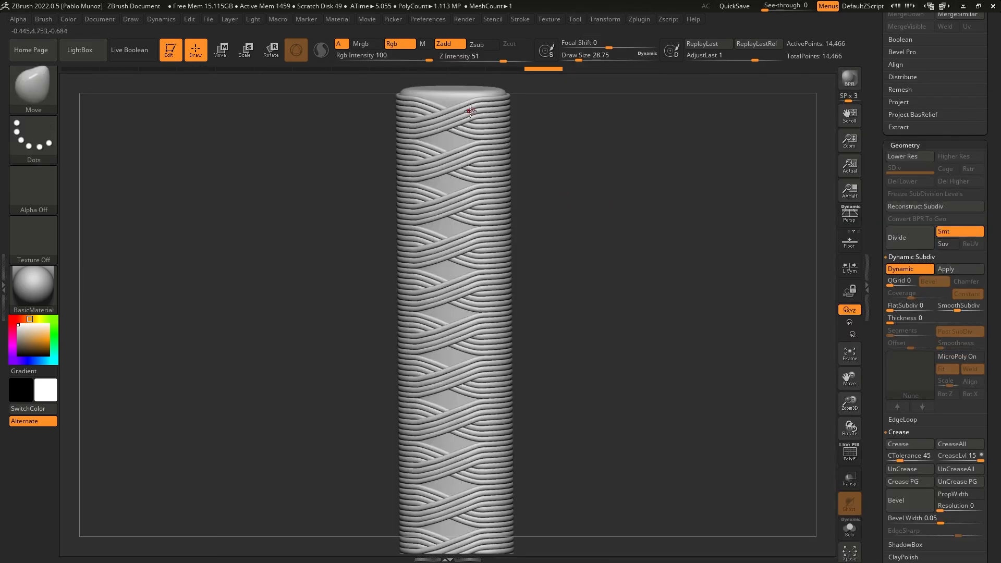
left_click_drag(537, 200, 551, 239)
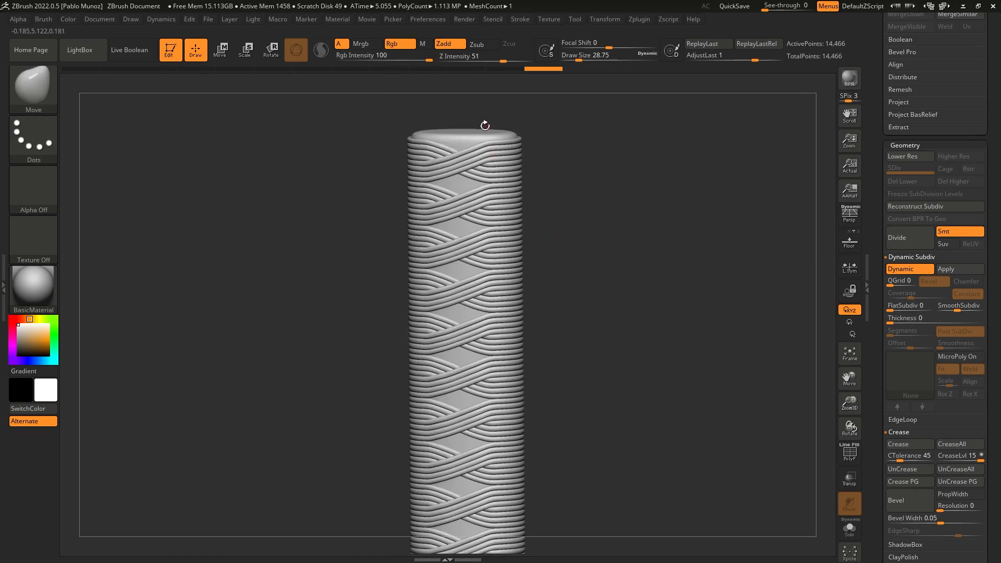